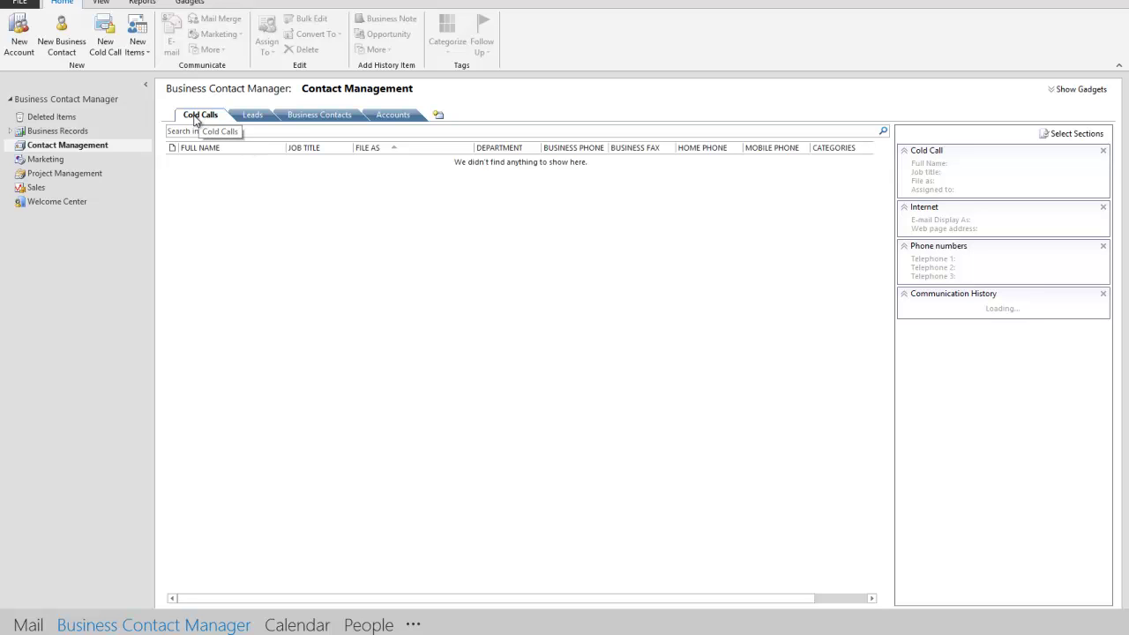
click(254, 117)
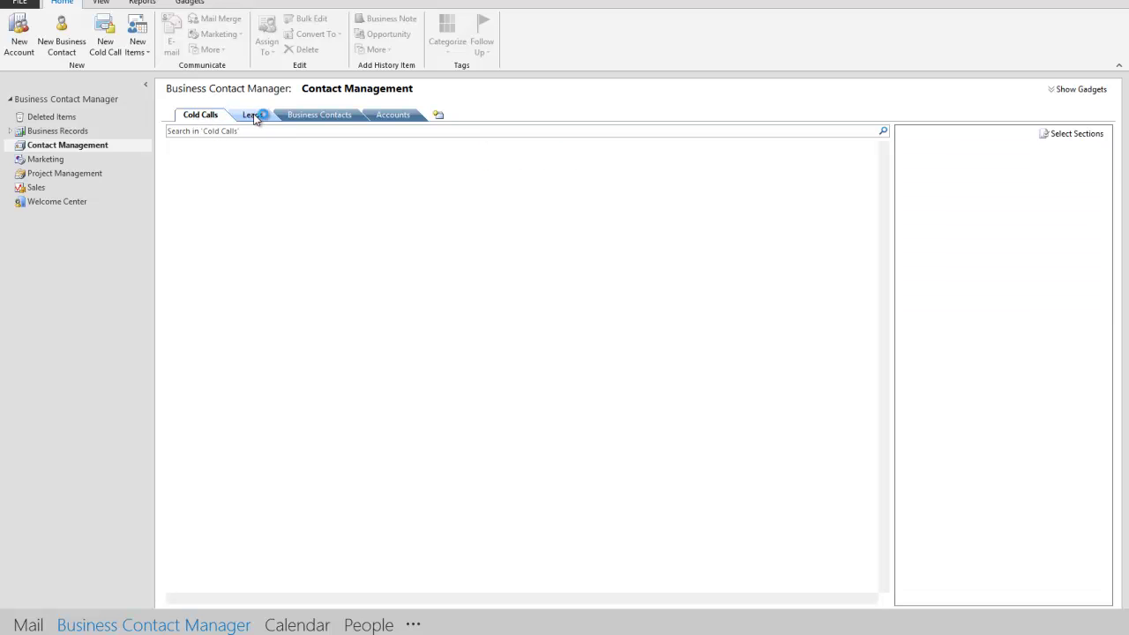
click(200, 115)
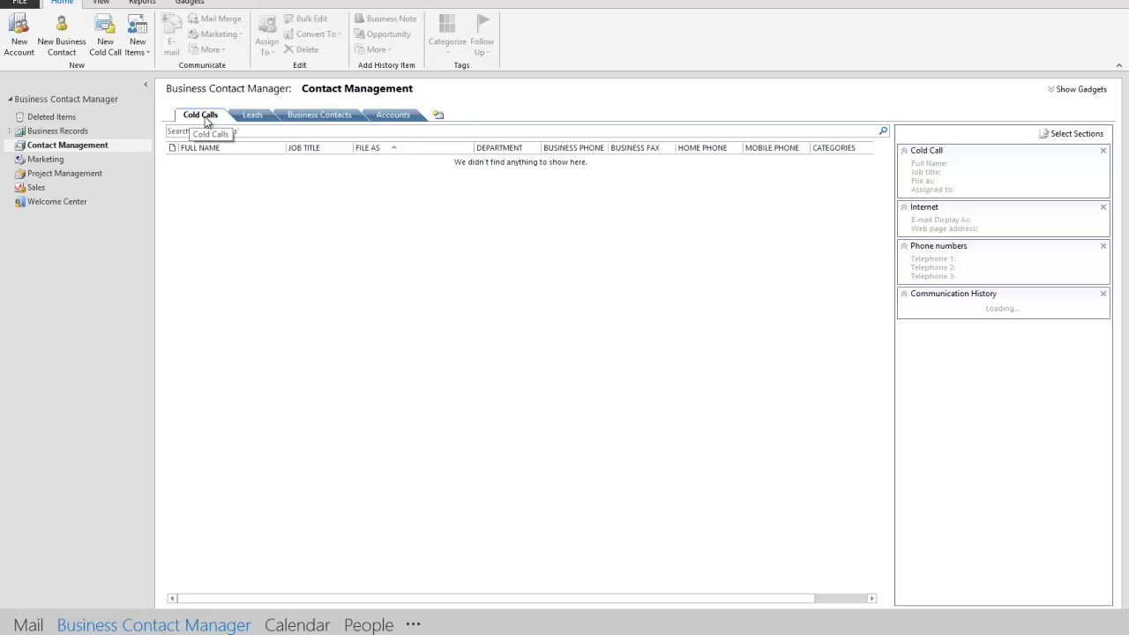
right_click(264, 298)
click(291, 303)
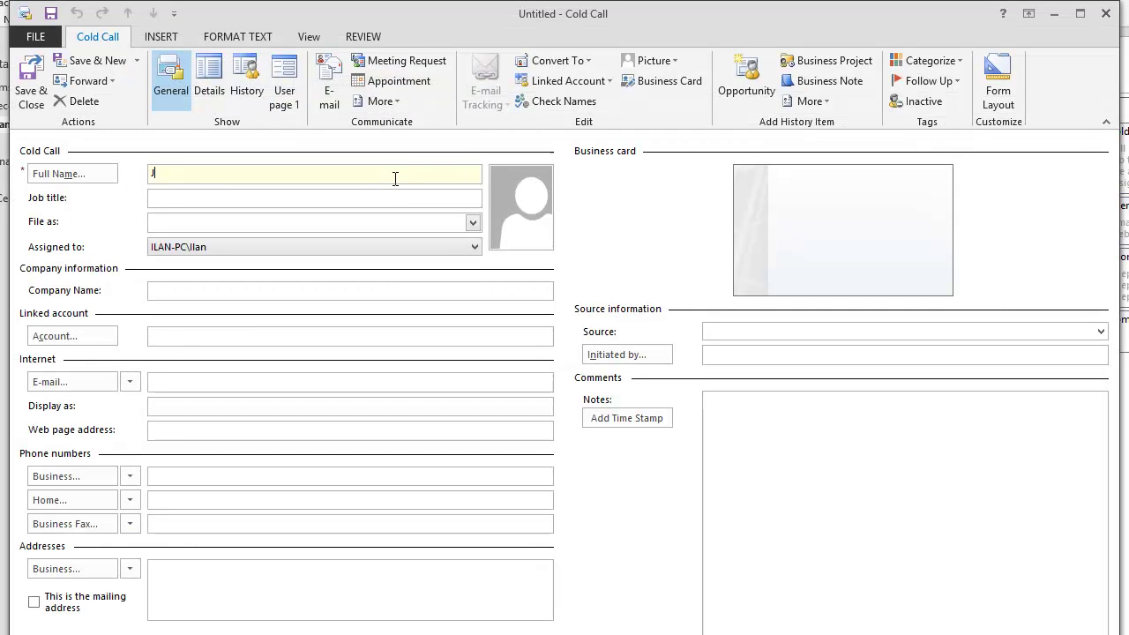
text(ames Smith)
click(31, 84)
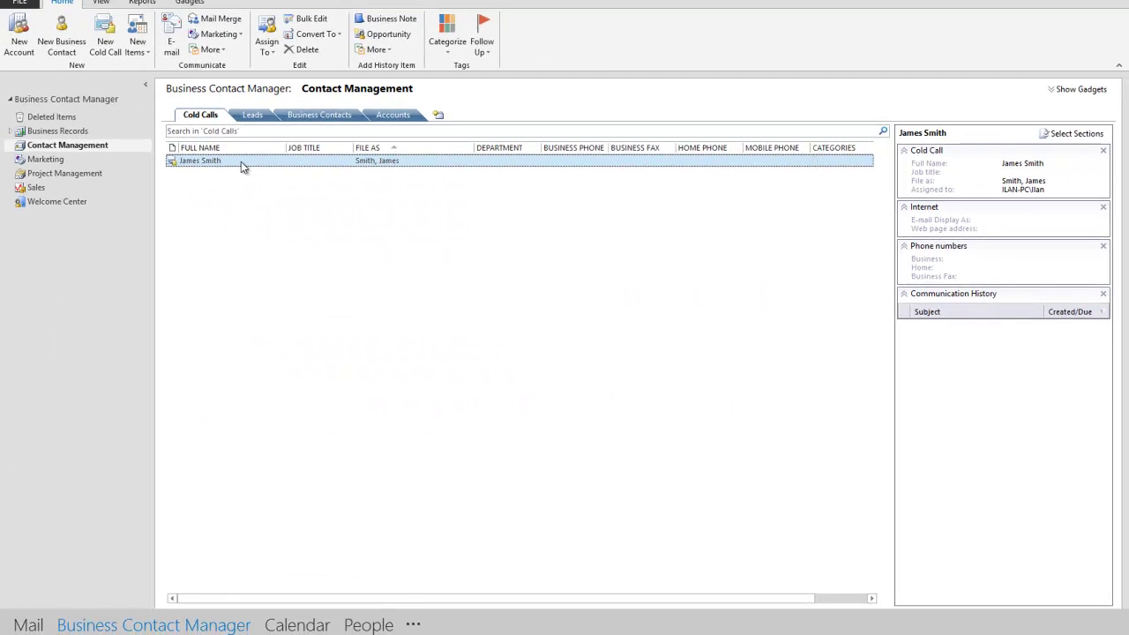
double_click(241, 162)
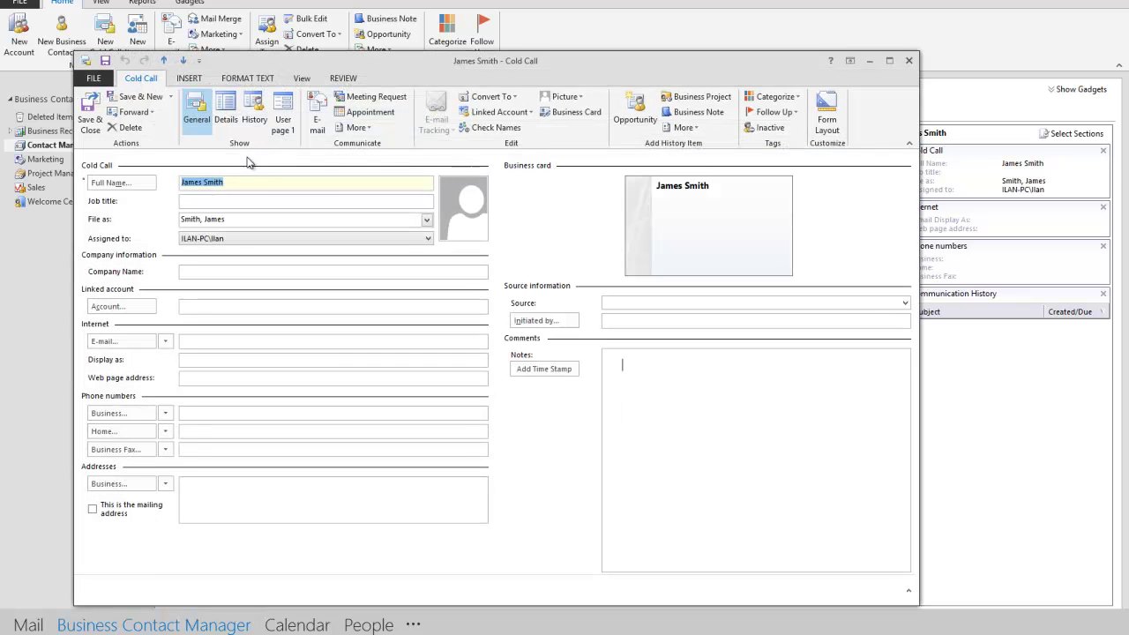
click(514, 97)
click(482, 130)
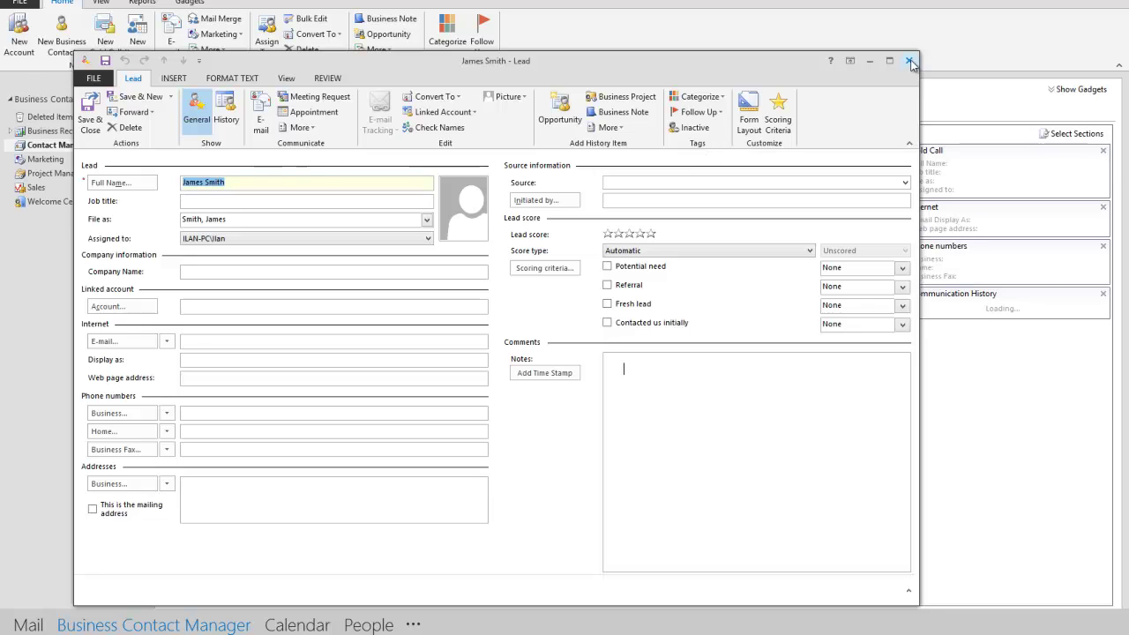
click(908, 61)
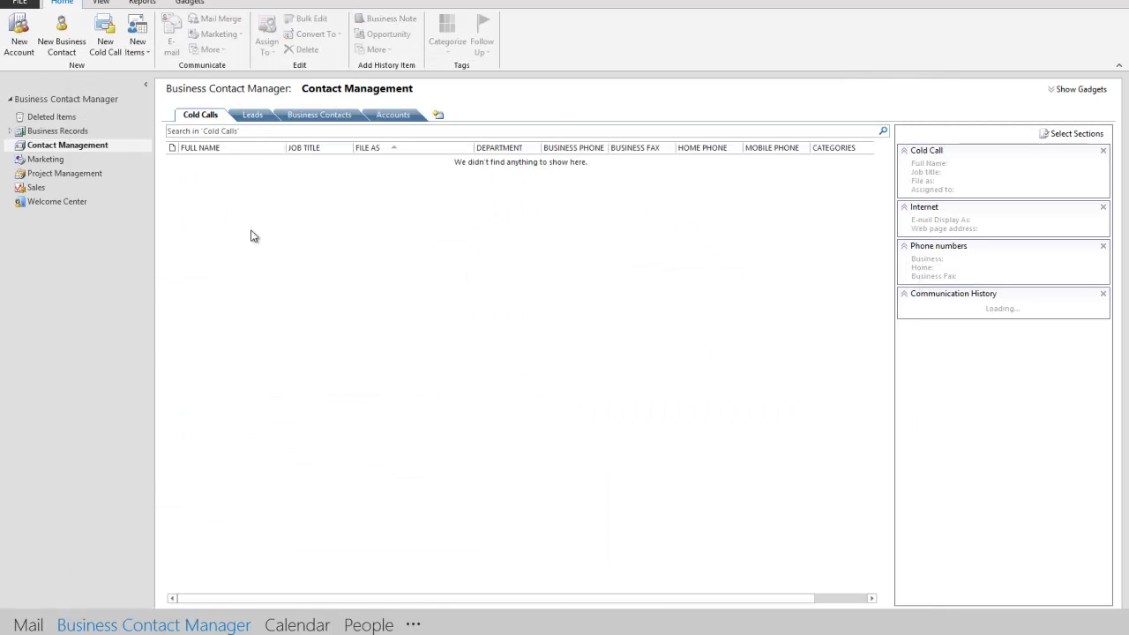
click(254, 114)
double_click(224, 178)
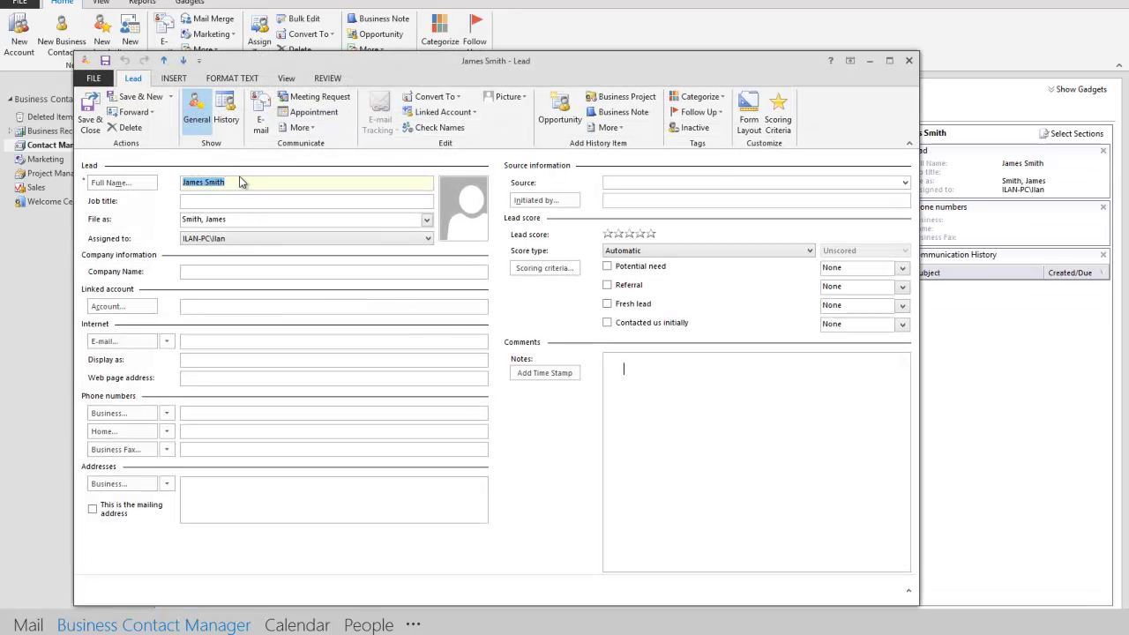
click(442, 111)
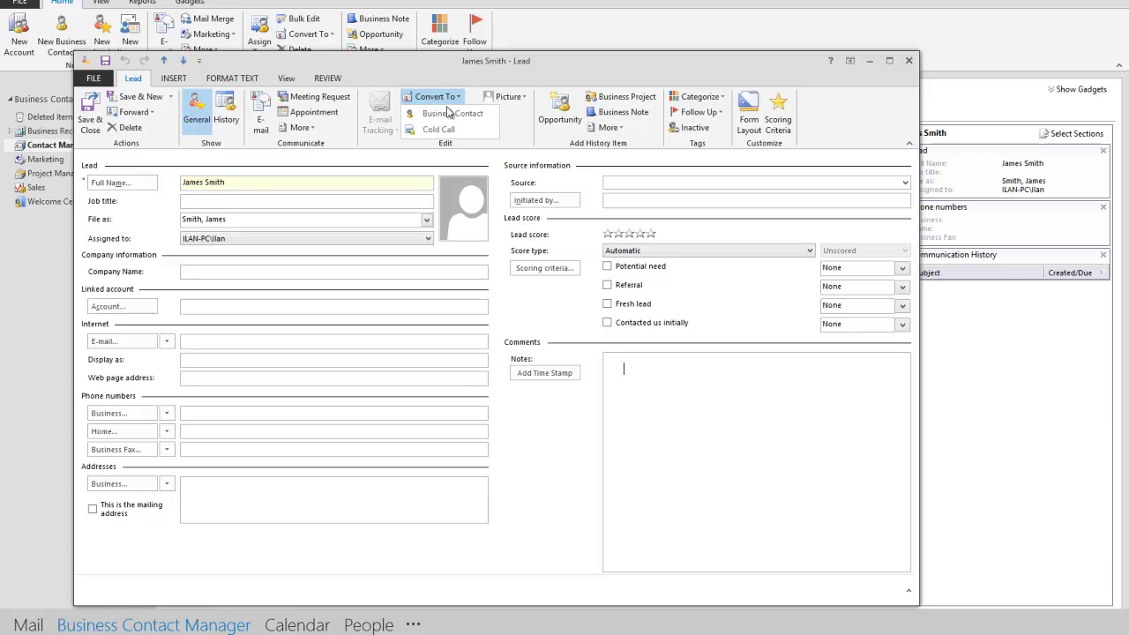
key(Escape)
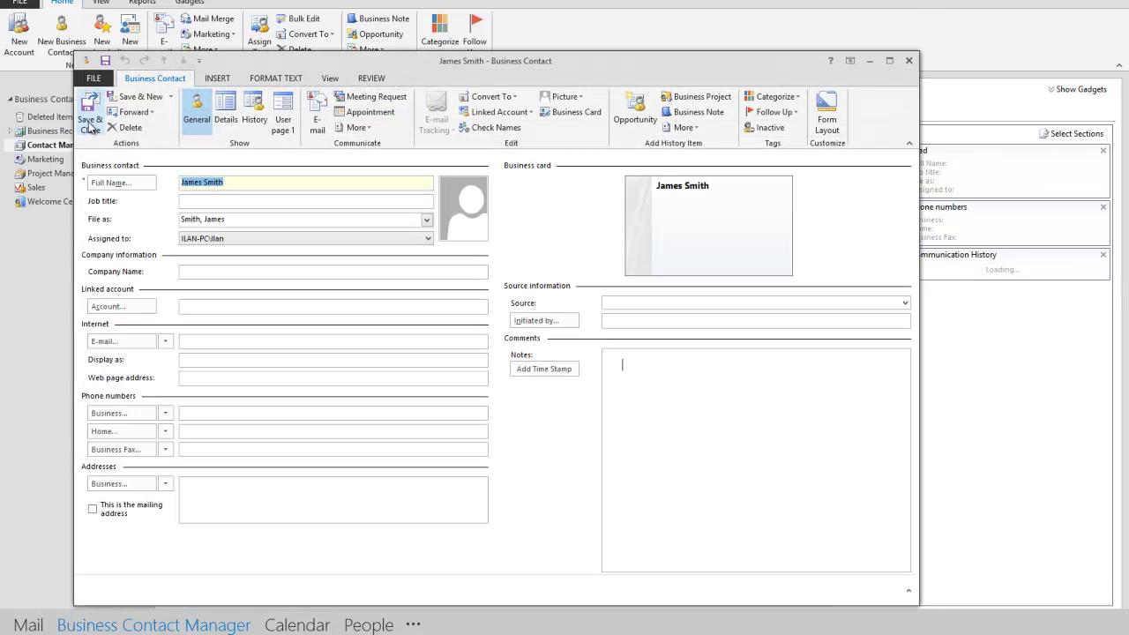
click(88, 125)
click(304, 115)
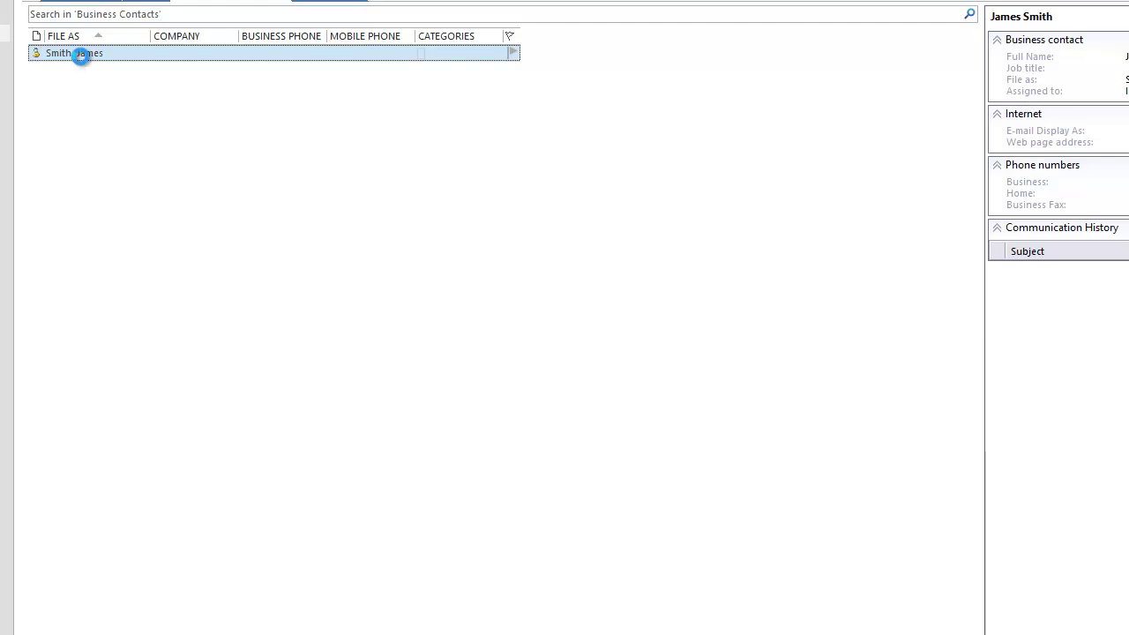
double_click(80, 54)
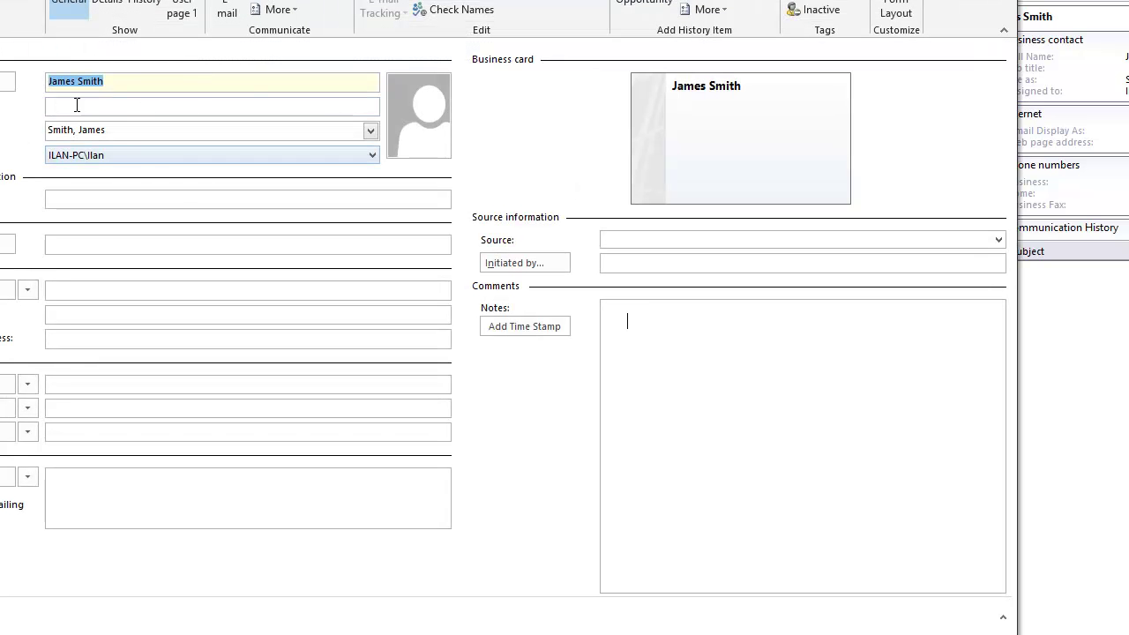
Step: Enter job title Partner and company name James Smith Company, then save and close
click(80, 105)
text(Par)
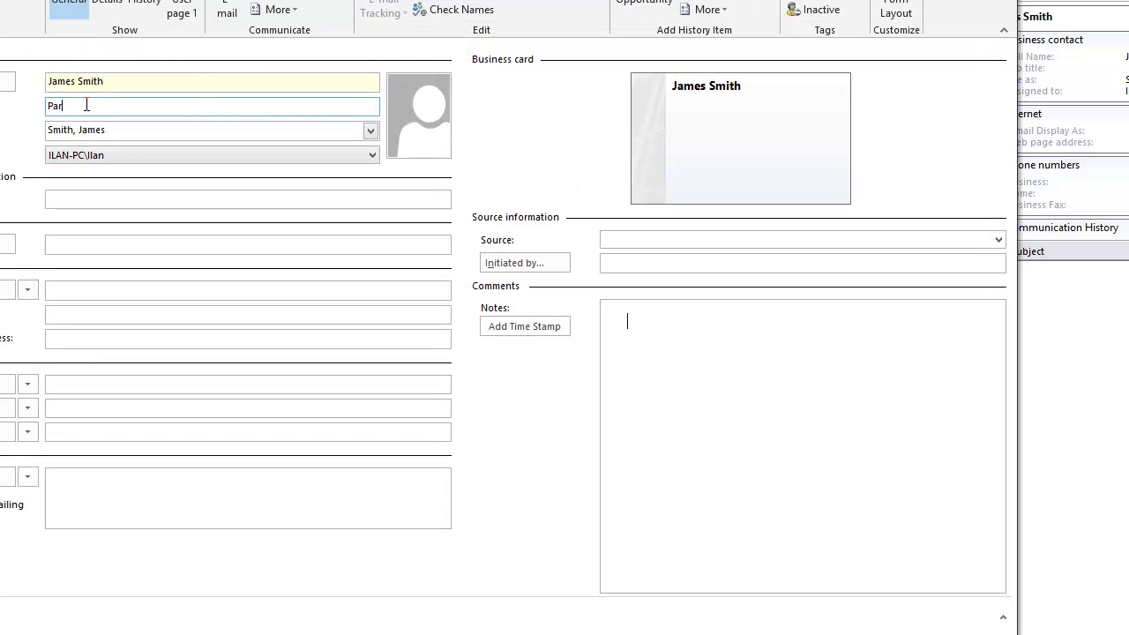
text(tner)
key(Tab)
key(Tab)
key(Tab)
key(Tab)
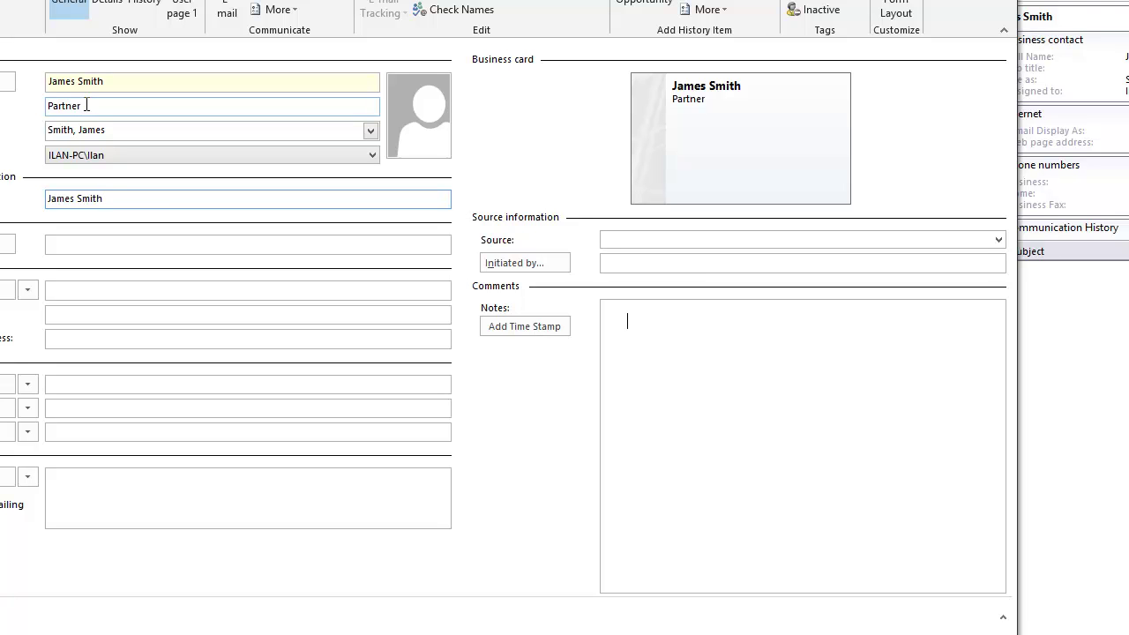
text(James Smith Company)
key(alt+s)
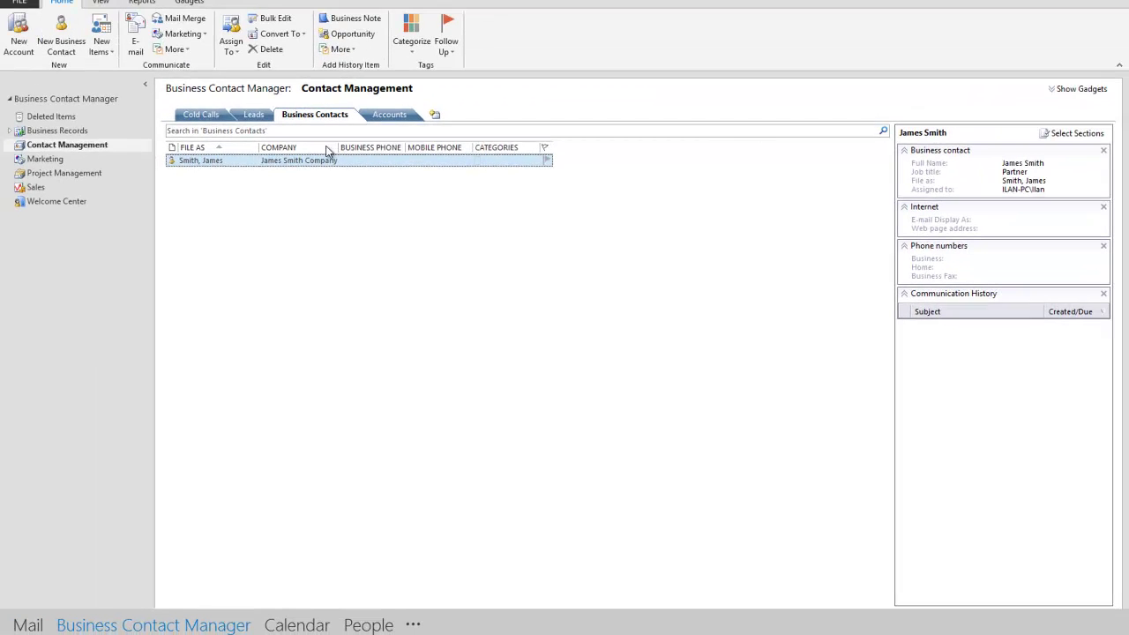
Step: Create a new account named James Smith Company and save it
click(383, 118)
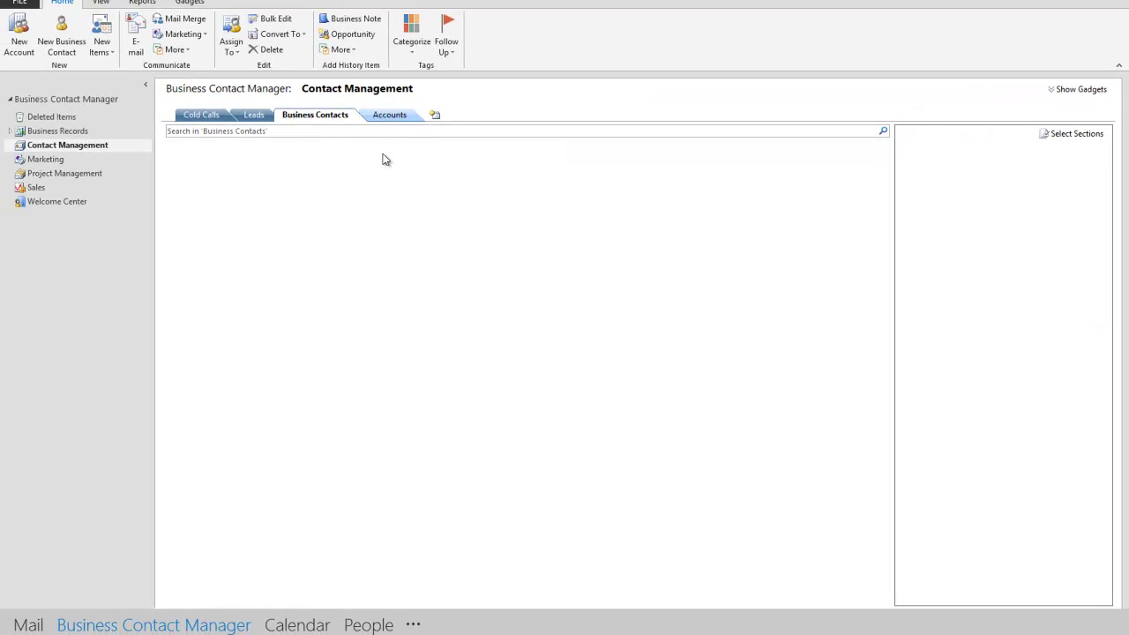
right_click(290, 181)
click(309, 190)
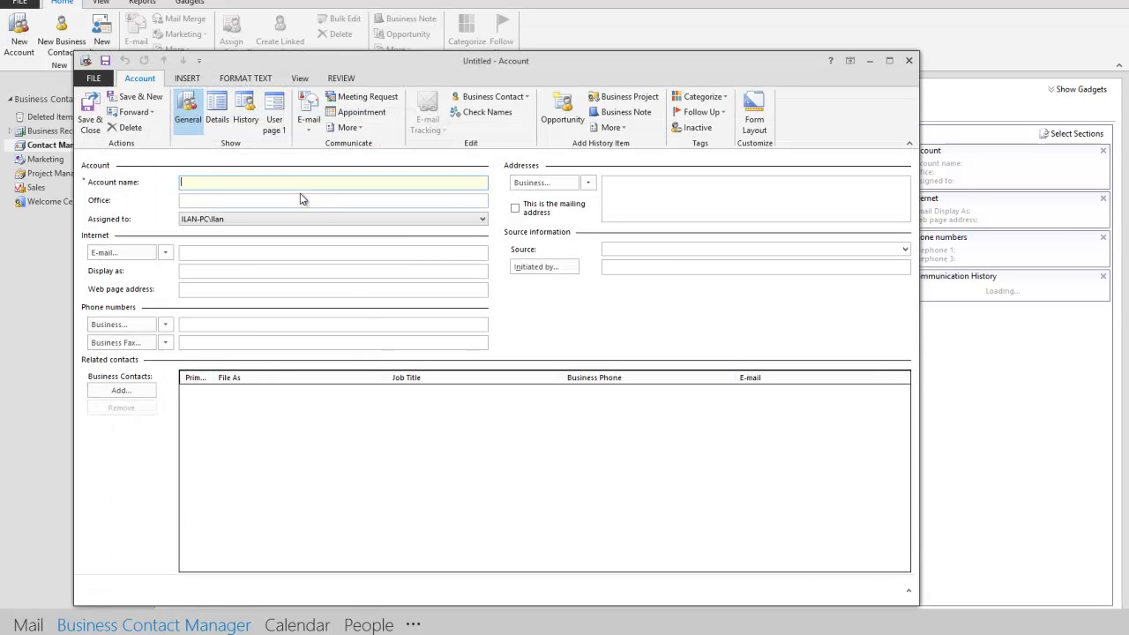
text(James Smith Company)
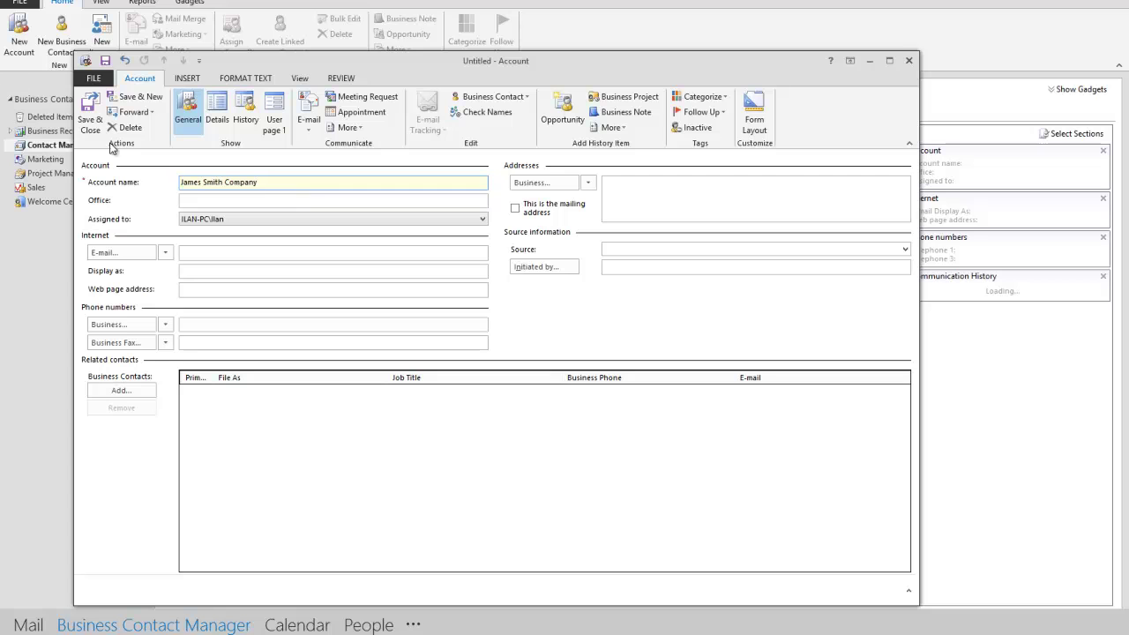
click(90, 113)
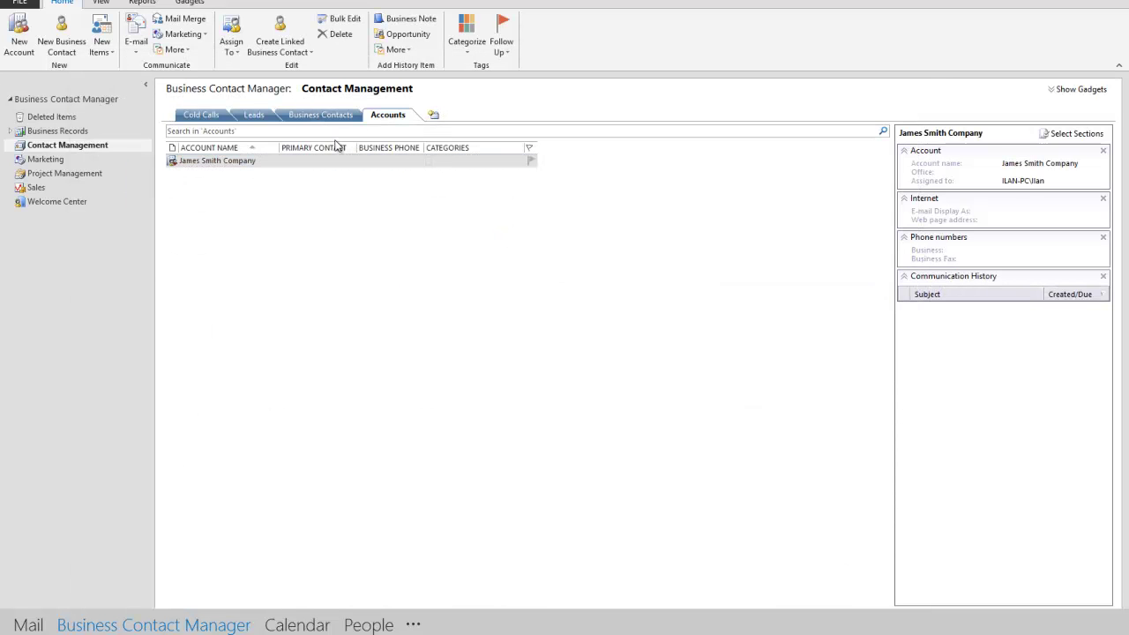
Step: Link business contact James Smith to the James Smith Company account and save
double_click(283, 160)
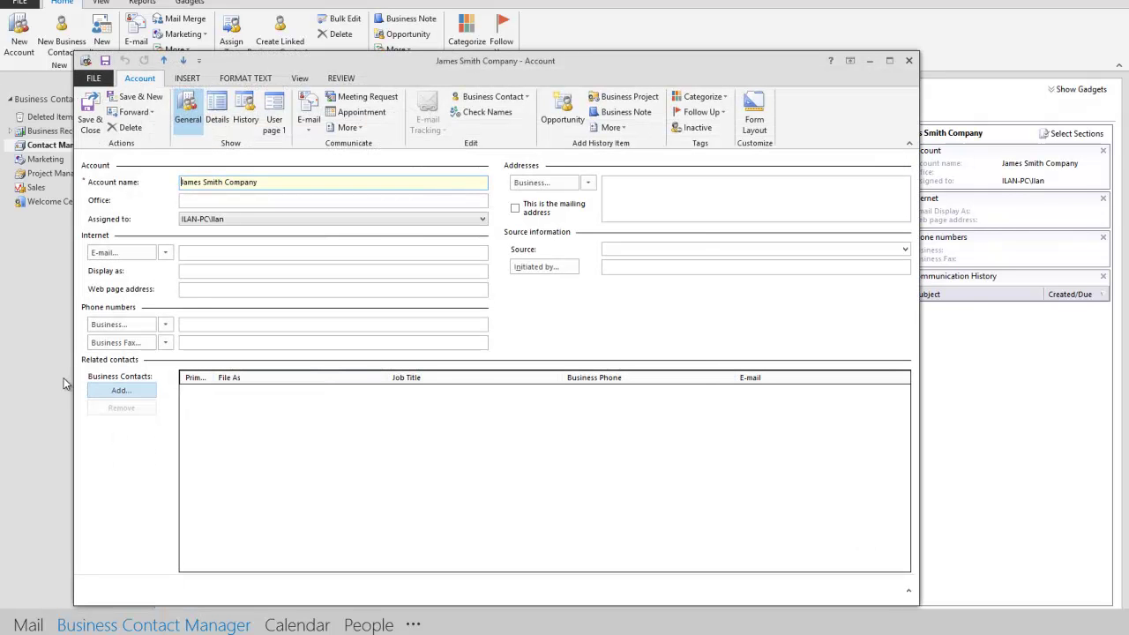
click(121, 391)
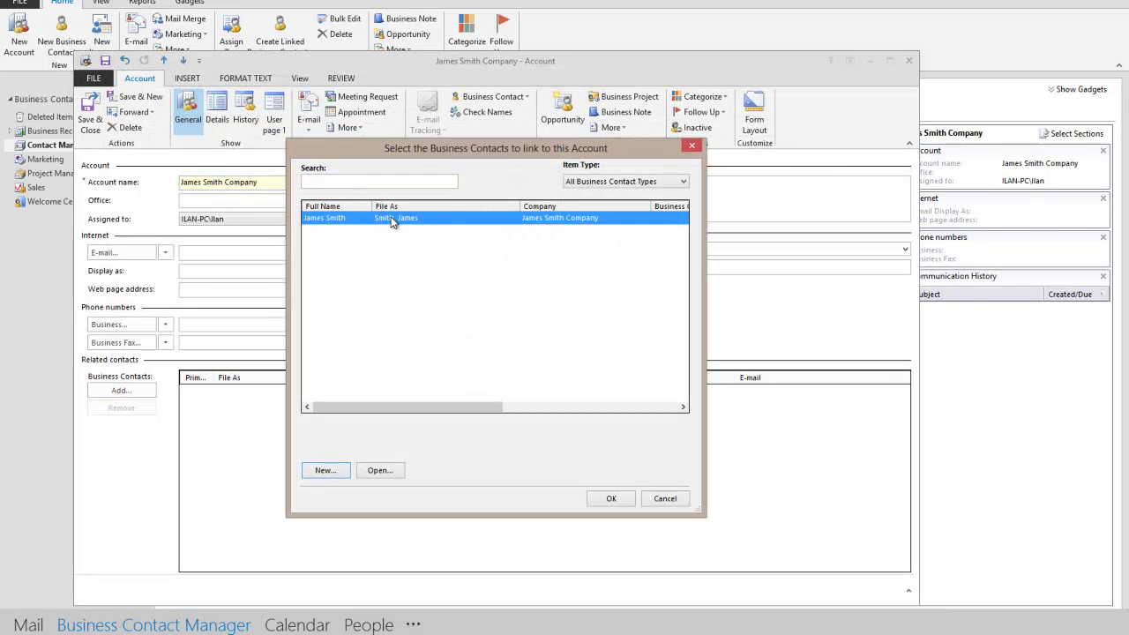
double_click(484, 225)
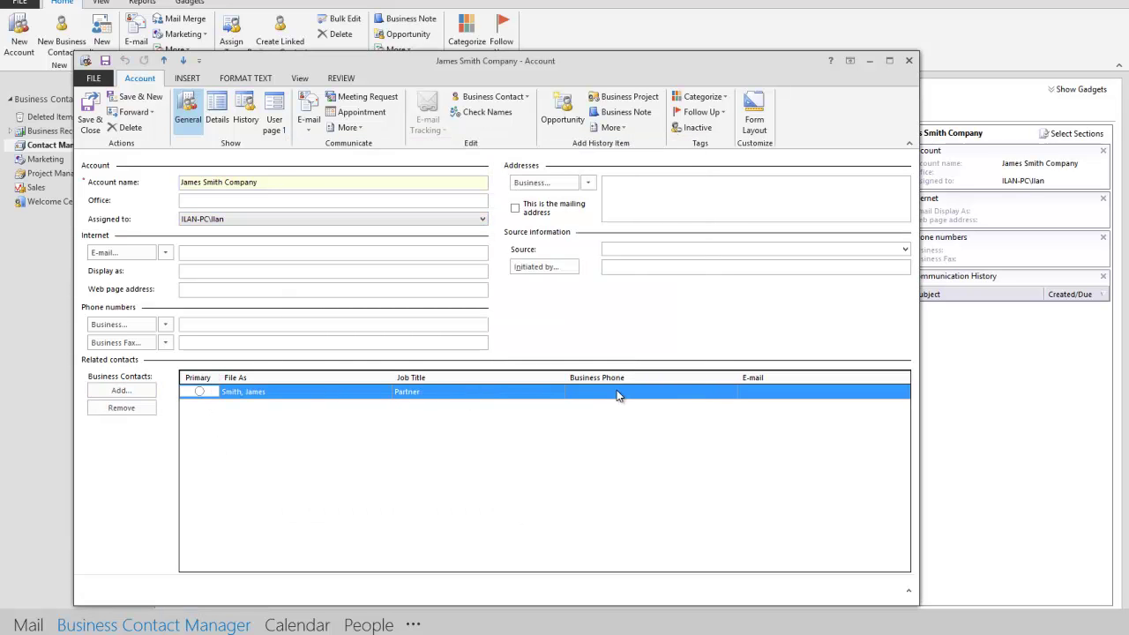
click(89, 117)
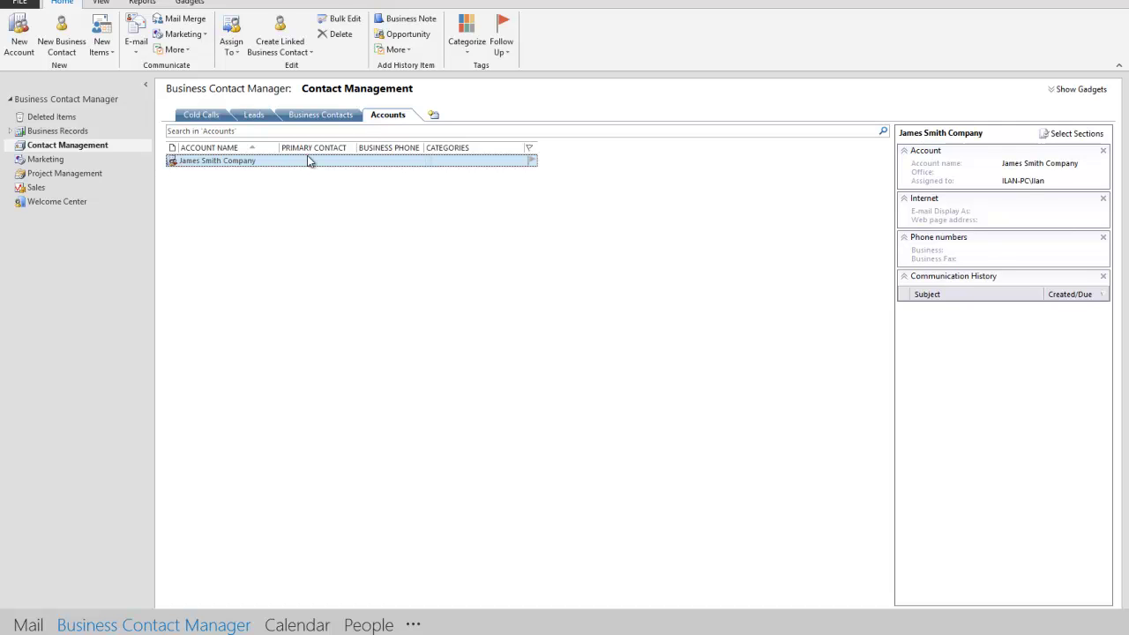
double_click(272, 163)
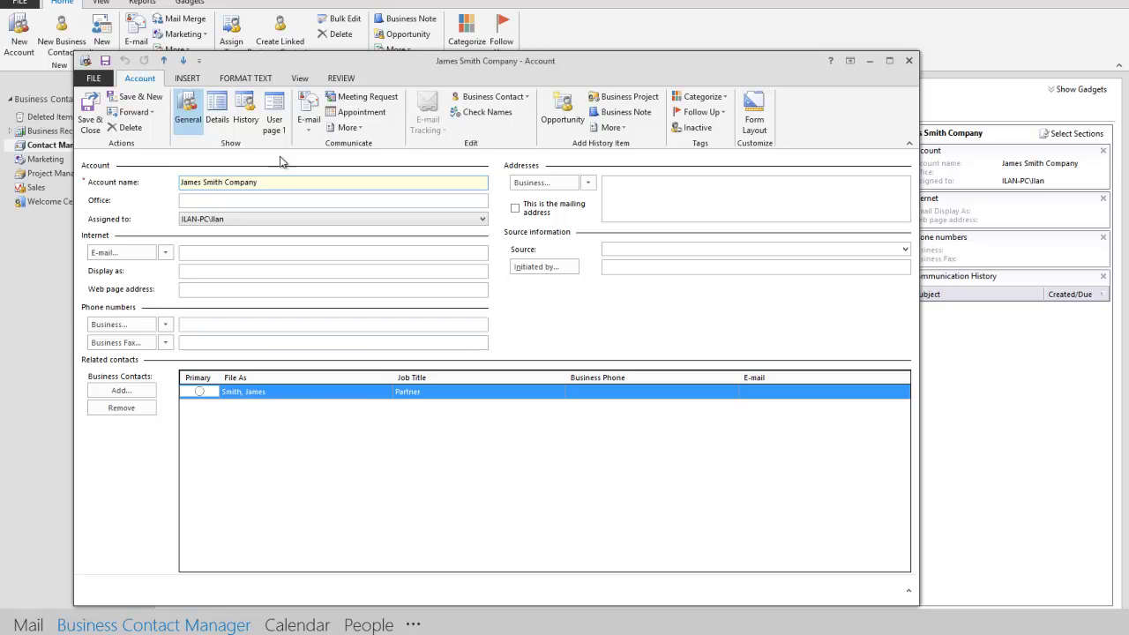
click(245, 119)
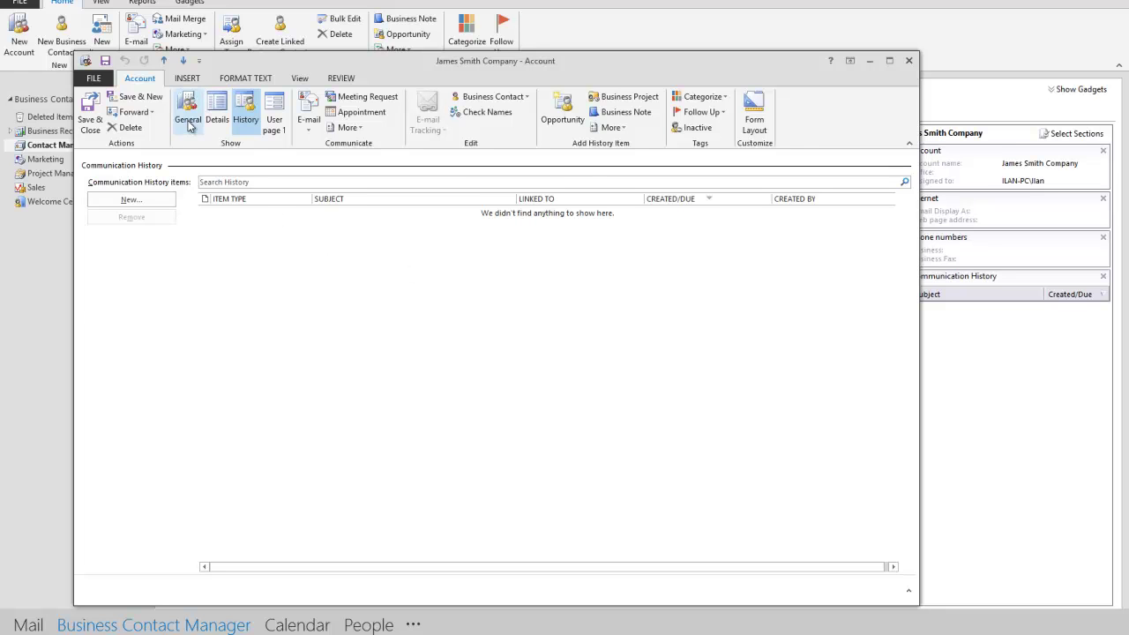
click(187, 124)
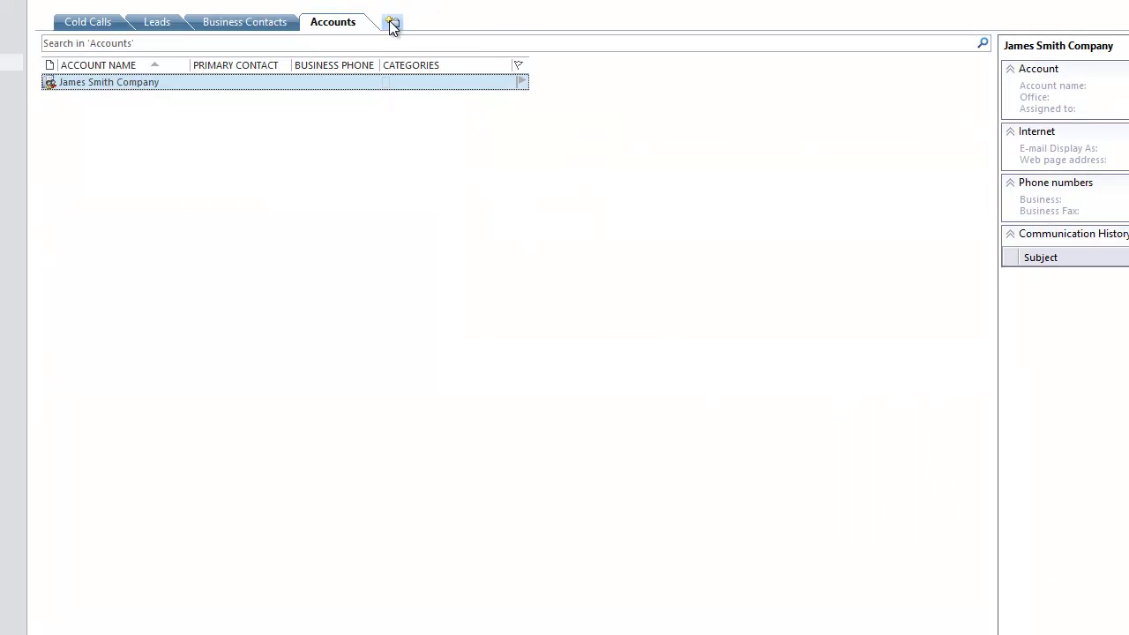
Step: Create a new custom list tab that shows Business Projects
click(392, 23)
click(556, 312)
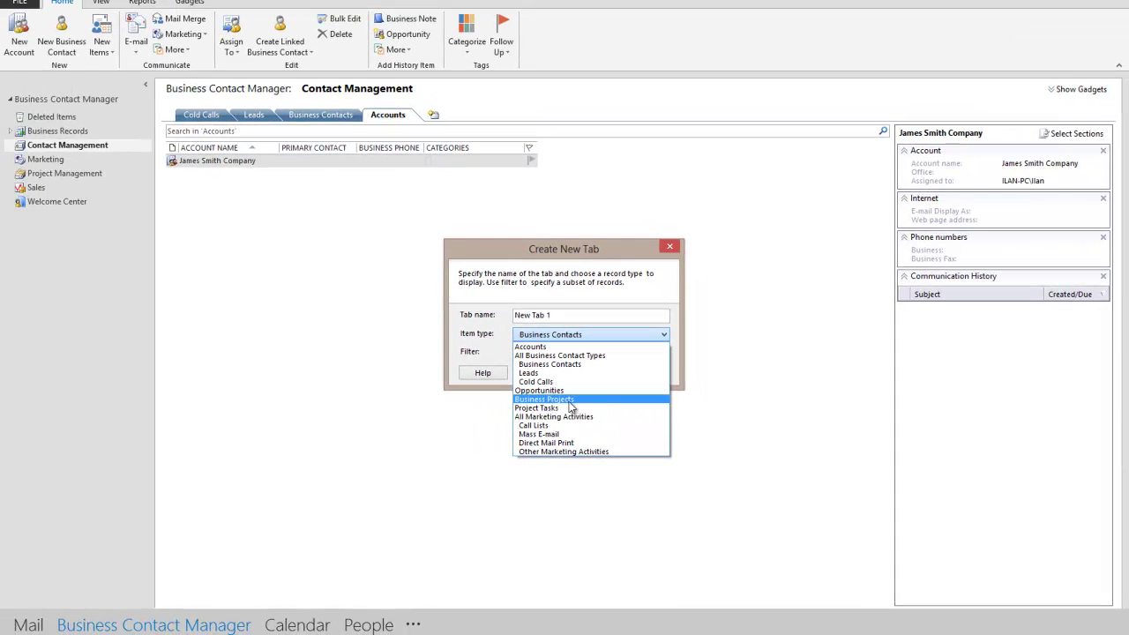
click(570, 402)
drag(565, 314, 333, 318)
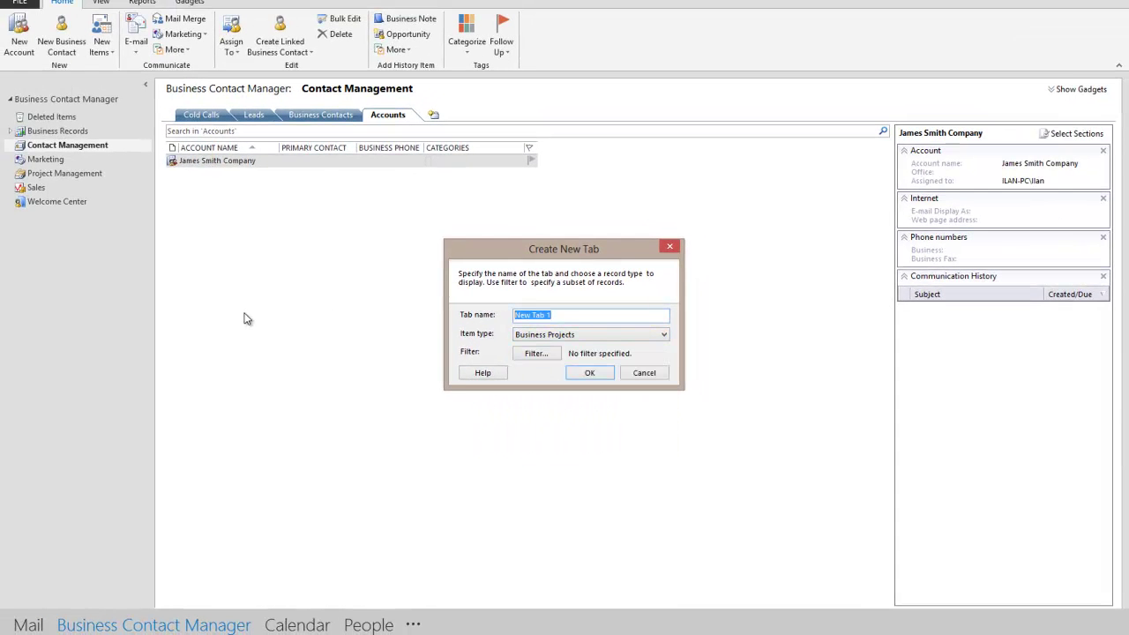
text(P)
click(590, 372)
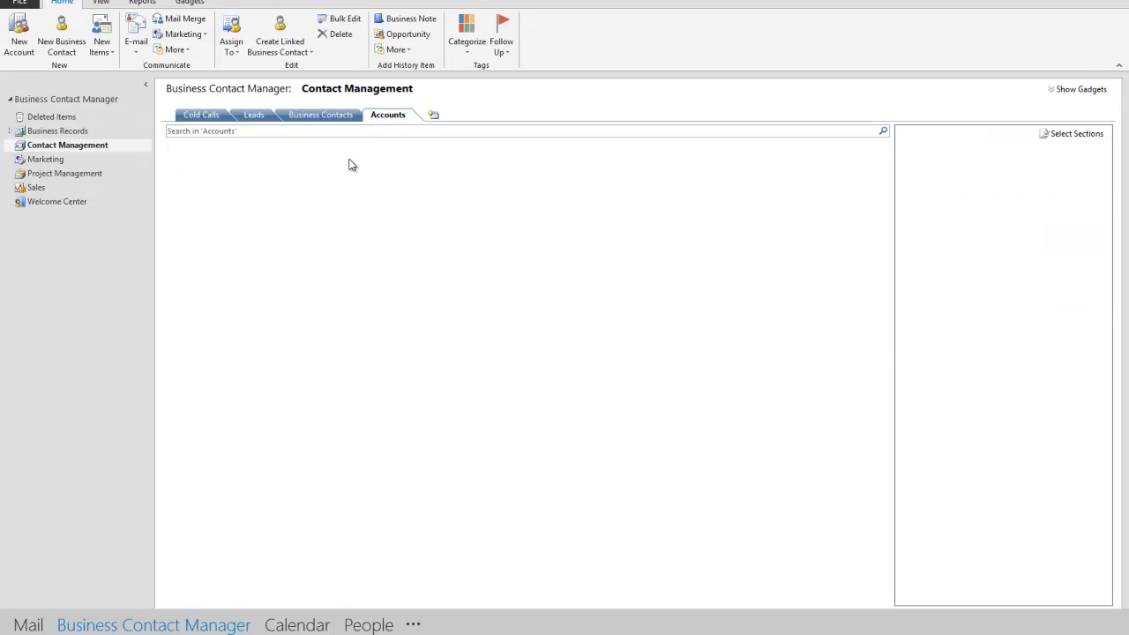
Step: Move the Accounts tab ahead of Service and open the James Smith Company account
drag(377, 121, 379, 124)
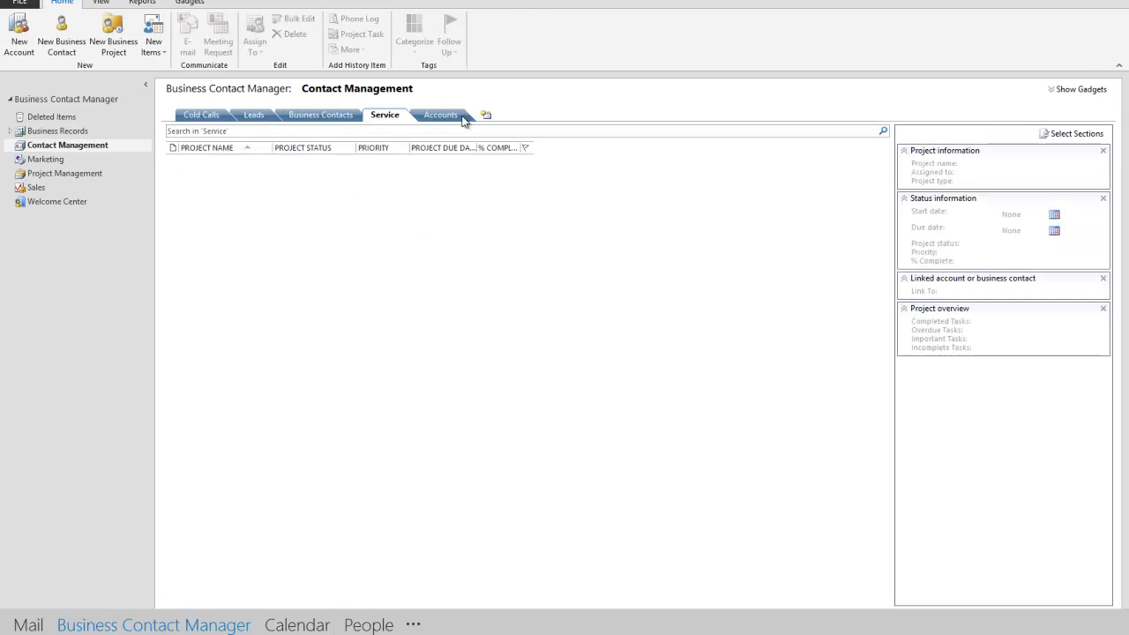
drag(466, 121, 377, 122)
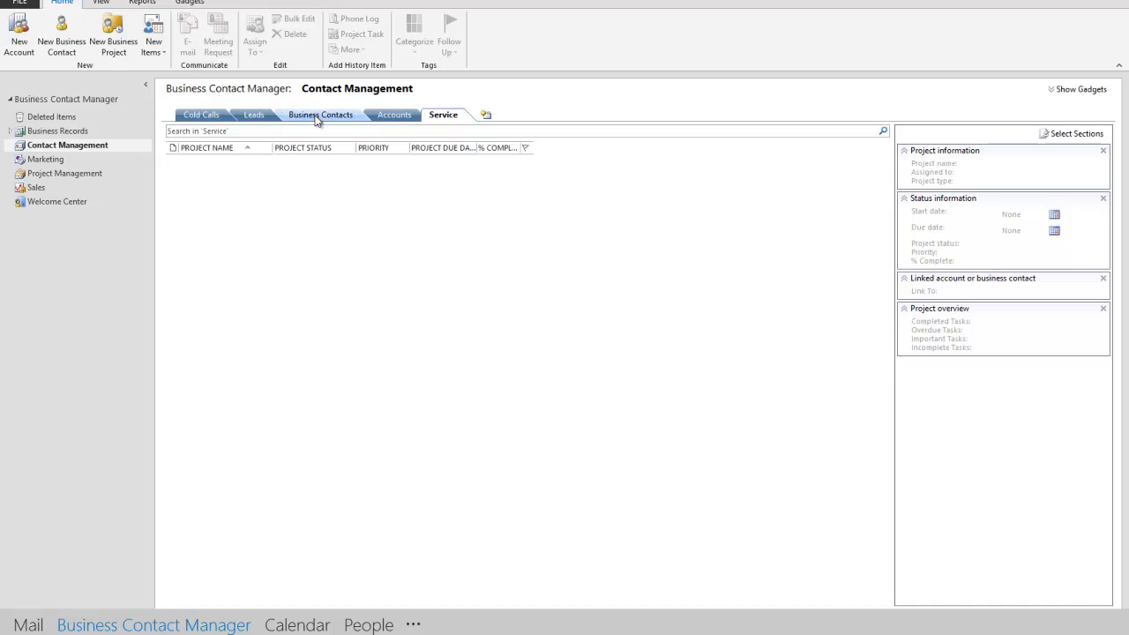
click(401, 117)
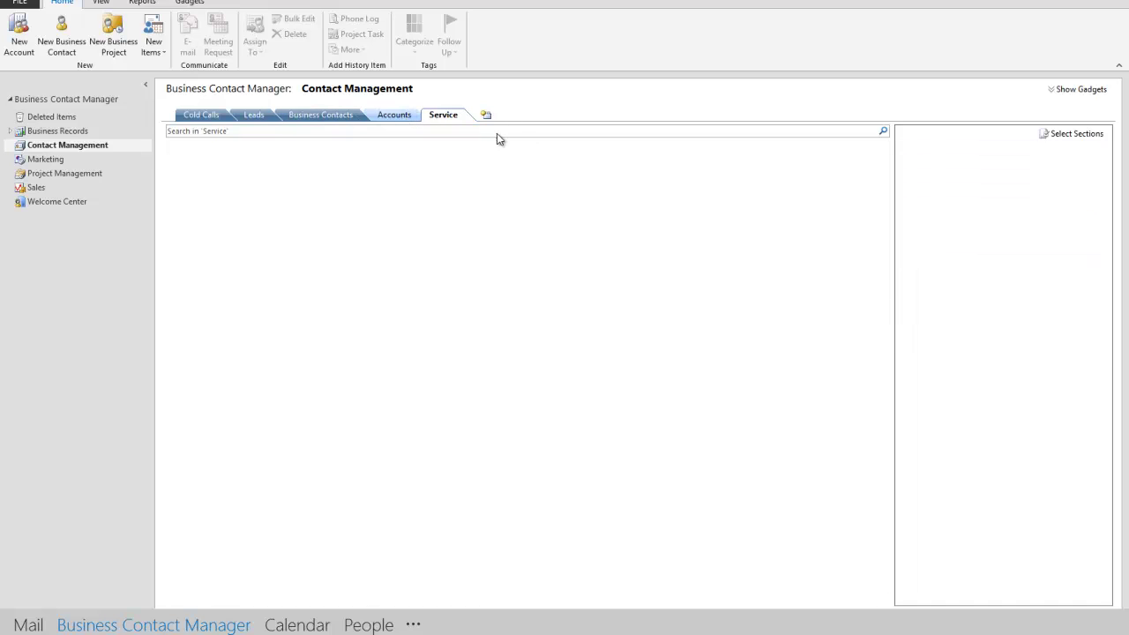
double_click(261, 159)
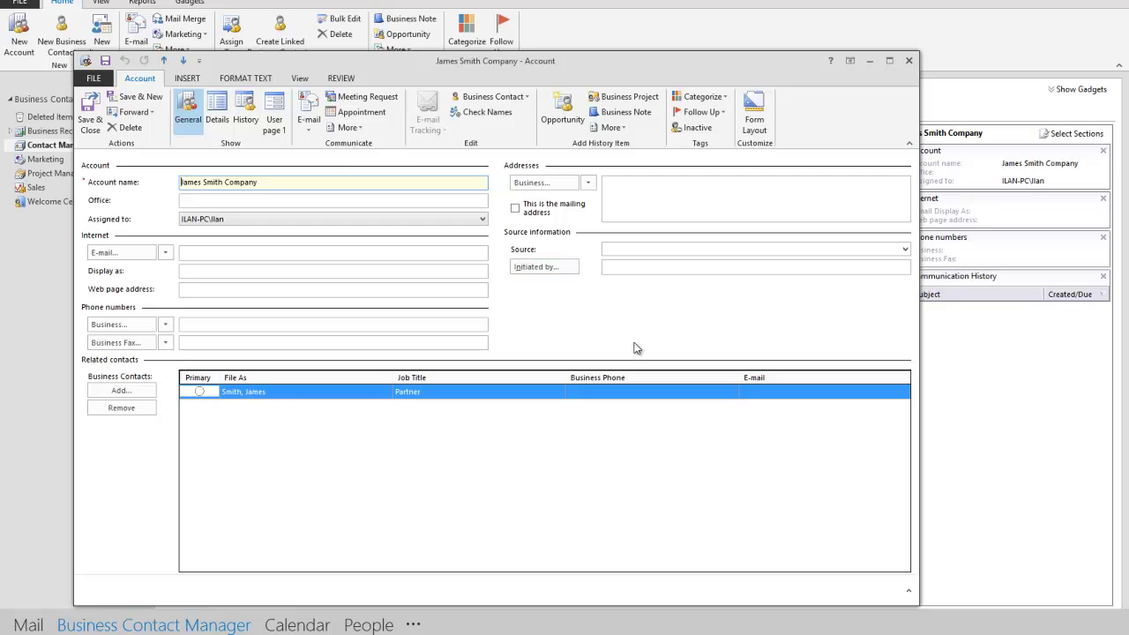
Step: Add a Website business project to James Smith Company, save, and view the Service list
click(624, 97)
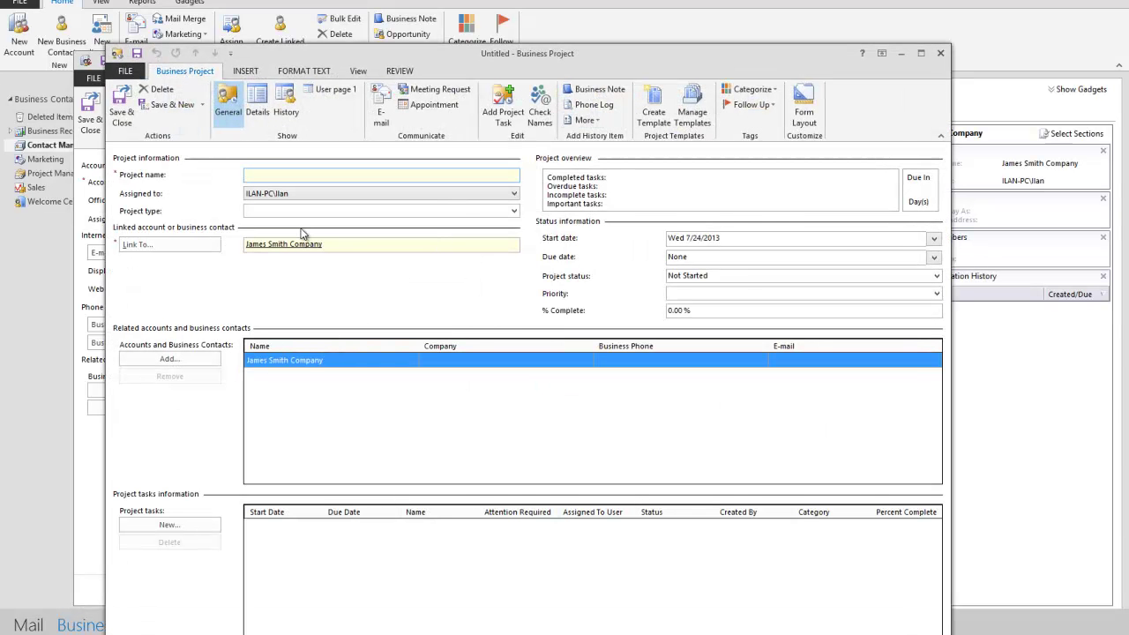
text(Website)
click(122, 109)
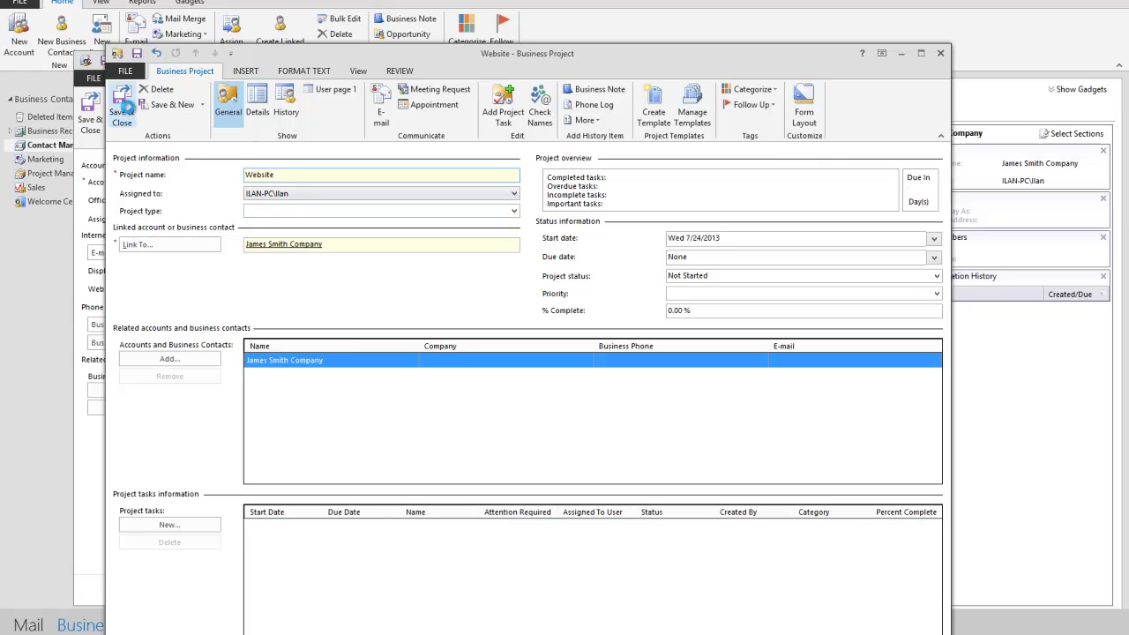
click(88, 130)
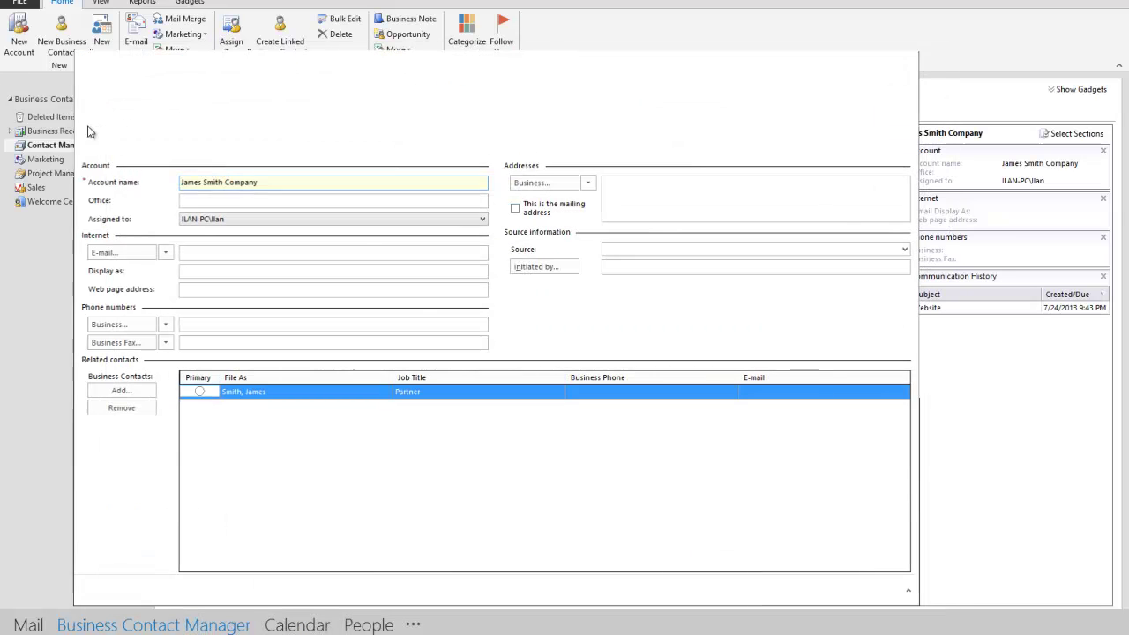
click(440, 115)
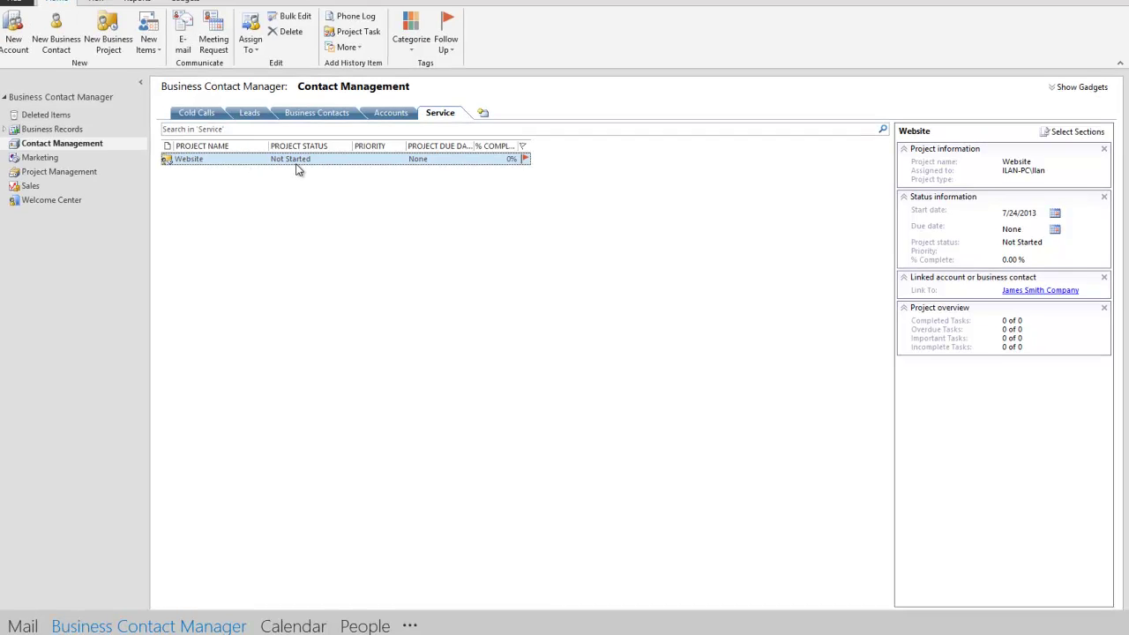
Step: Widen the % Complete column and open the Website project record
click(458, 145)
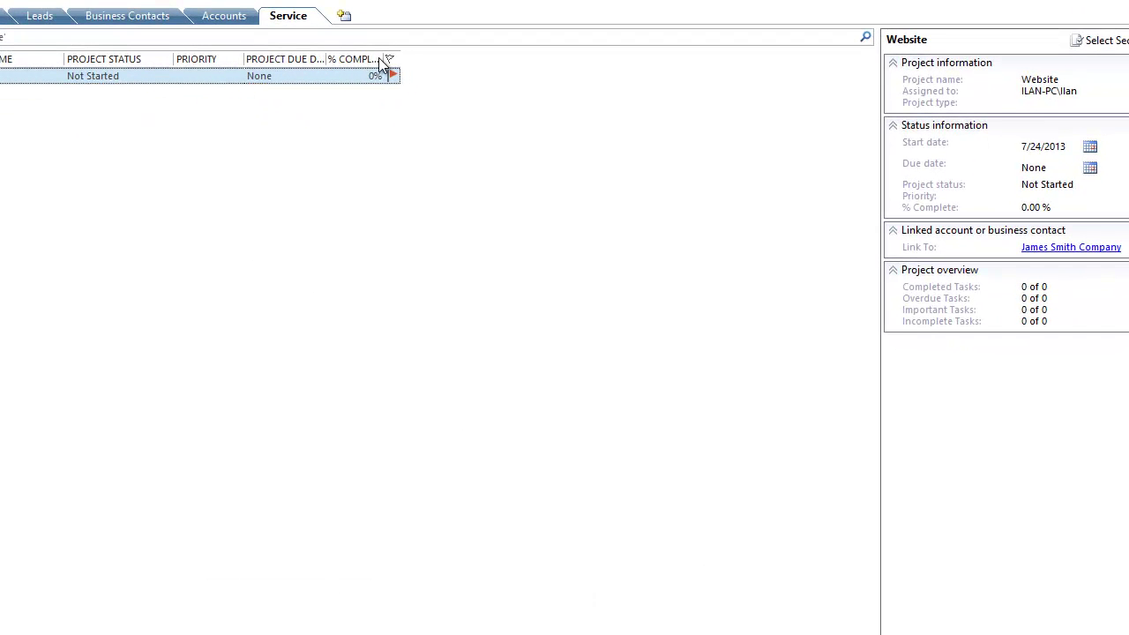
drag(382, 68, 387, 59)
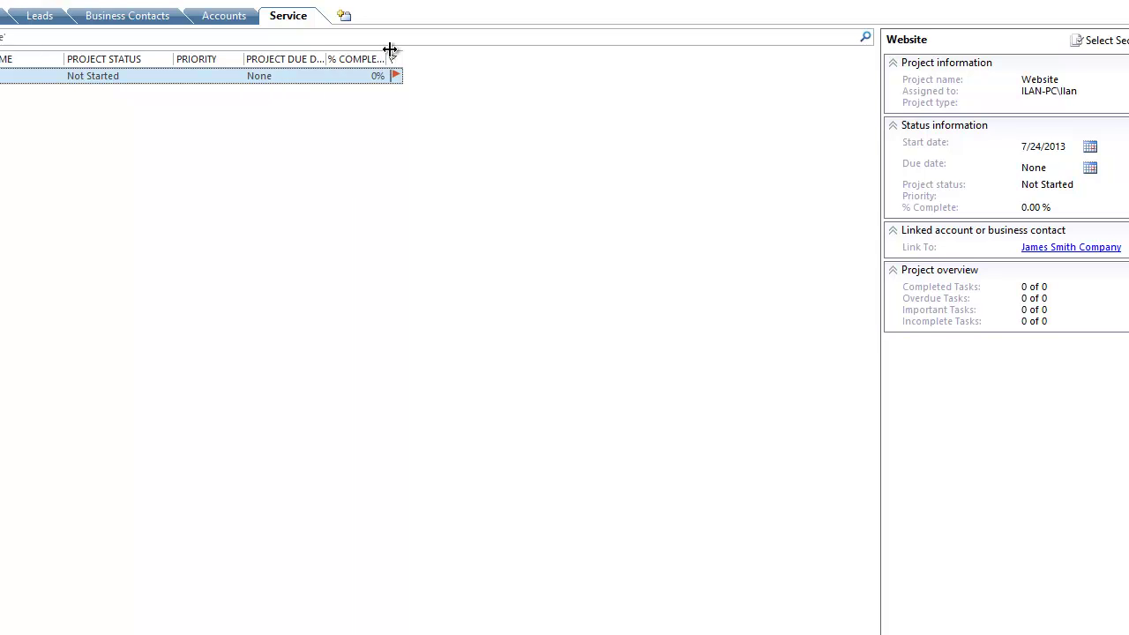
double_click(388, 58)
double_click(258, 77)
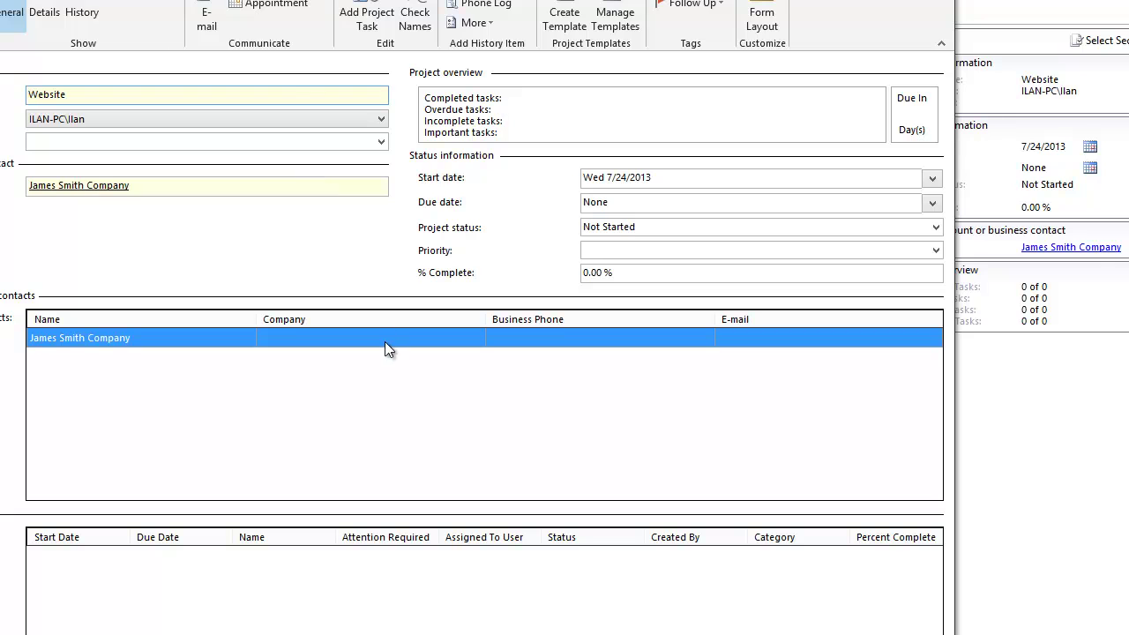
click(66, 140)
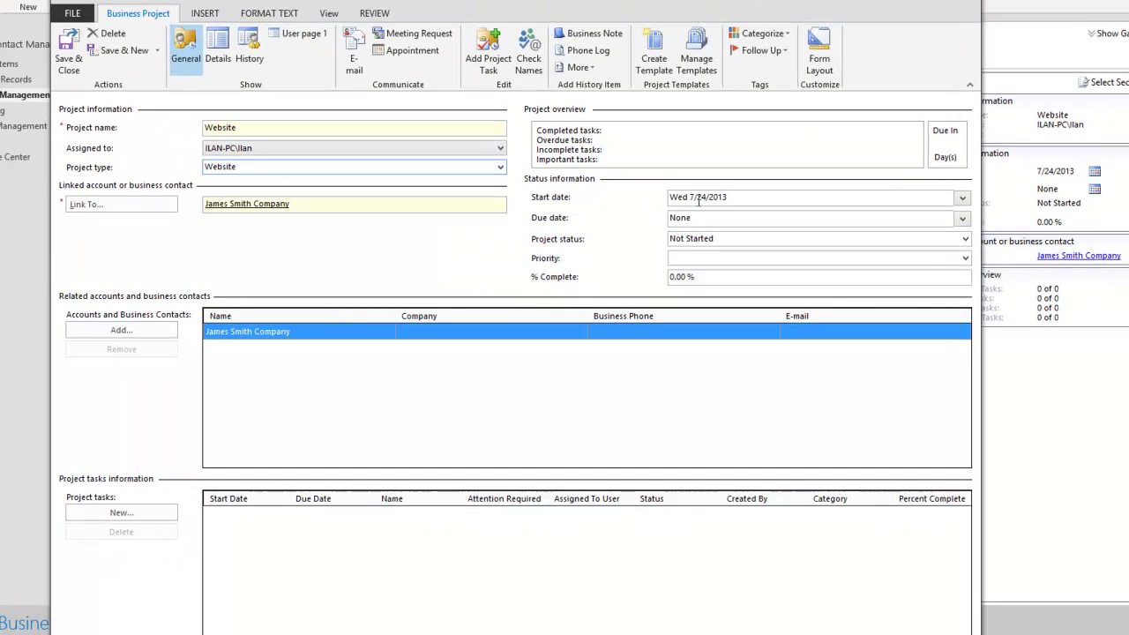
click(788, 199)
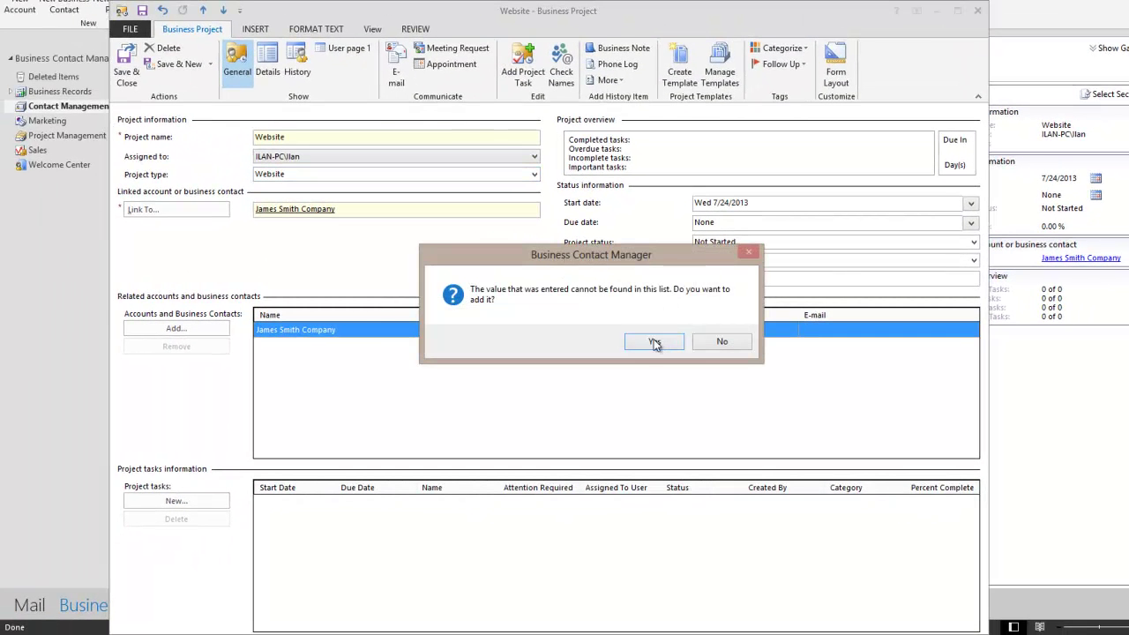
click(743, 345)
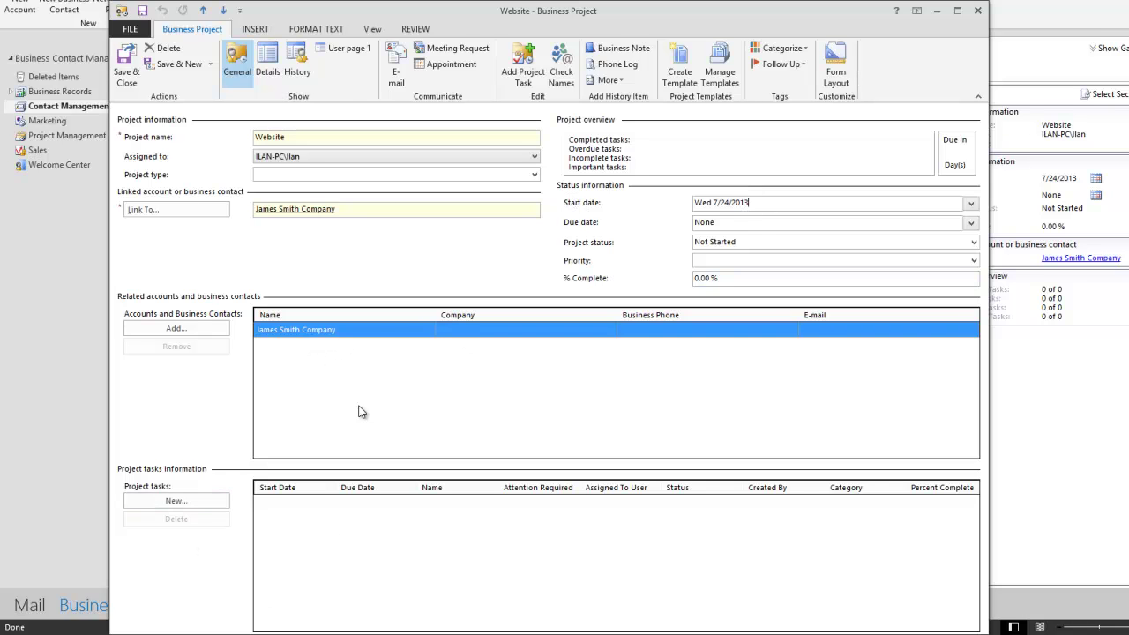
Step: Add the company's contact person as a related business contact on the project
click(176, 328)
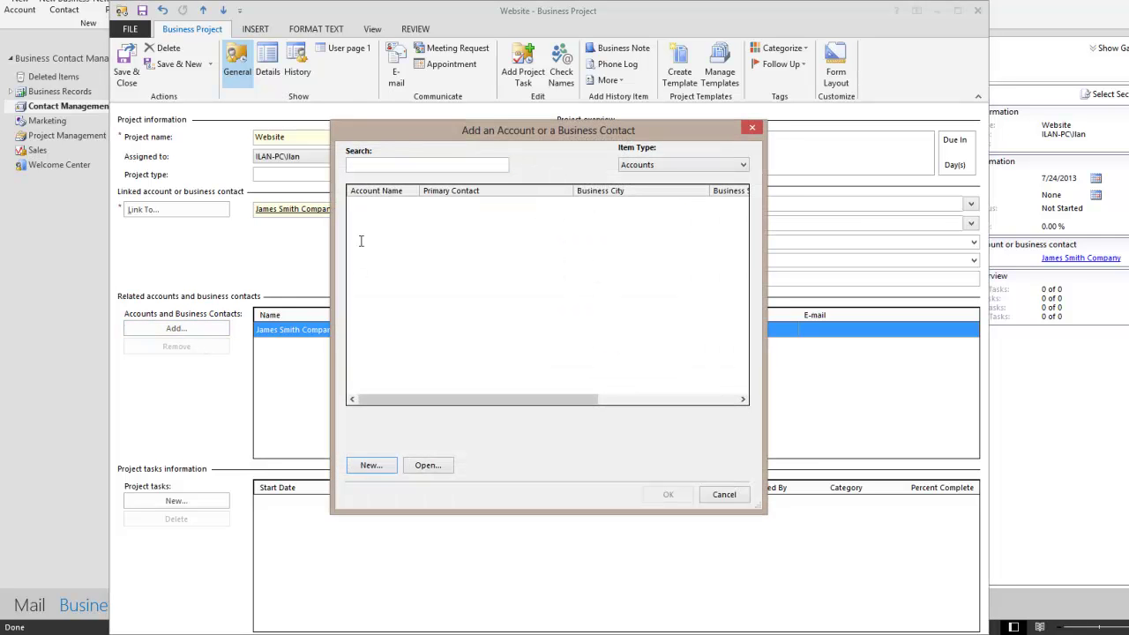
click(677, 163)
click(653, 194)
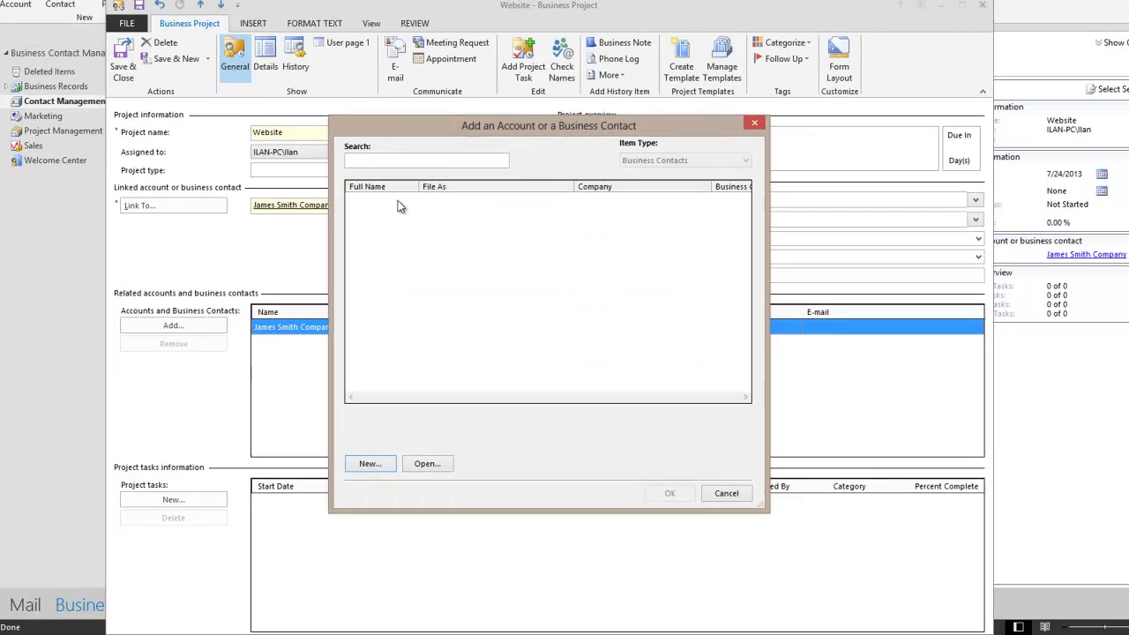
click(382, 203)
double_click(360, 132)
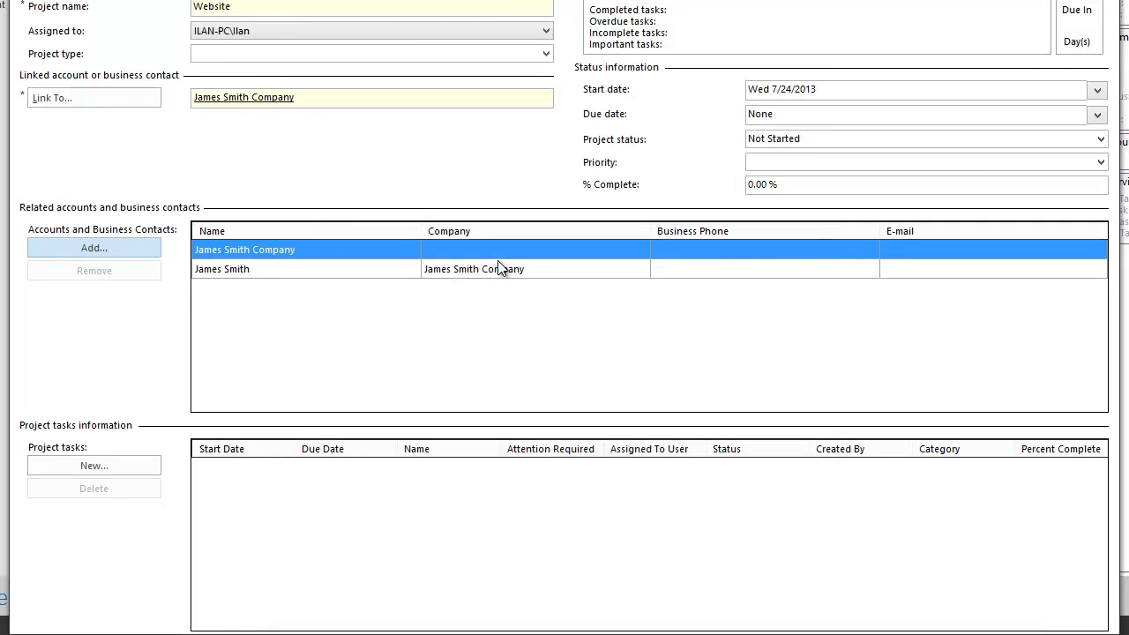
click(305, 270)
click(321, 253)
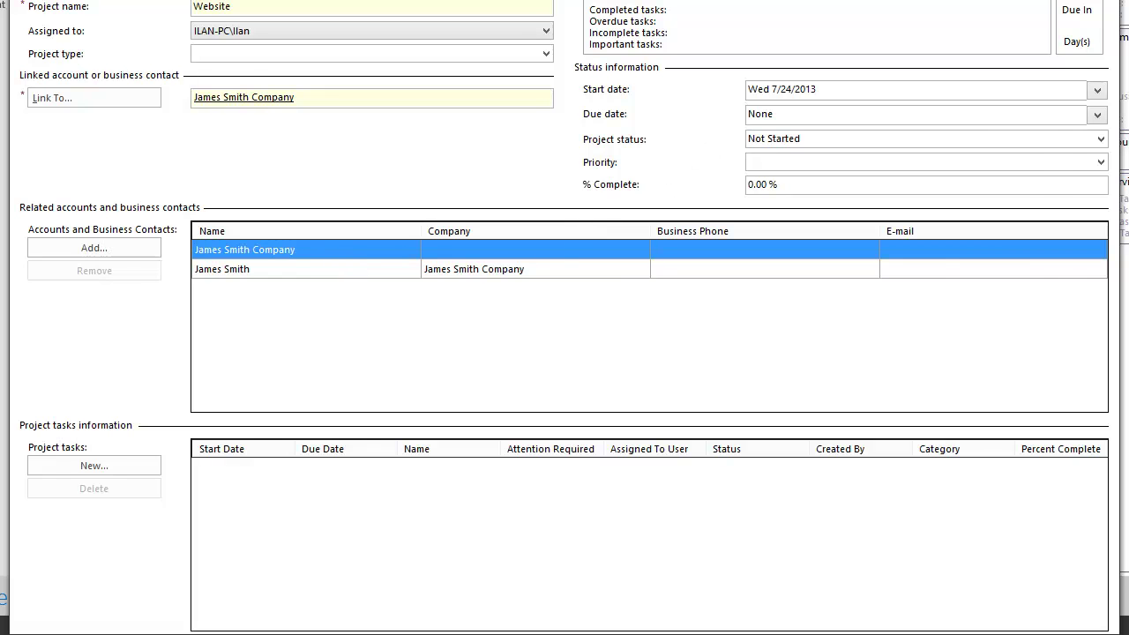
Step: Set the project start date to 8/1/2013 and due date to 9/1/2013
click(1096, 90)
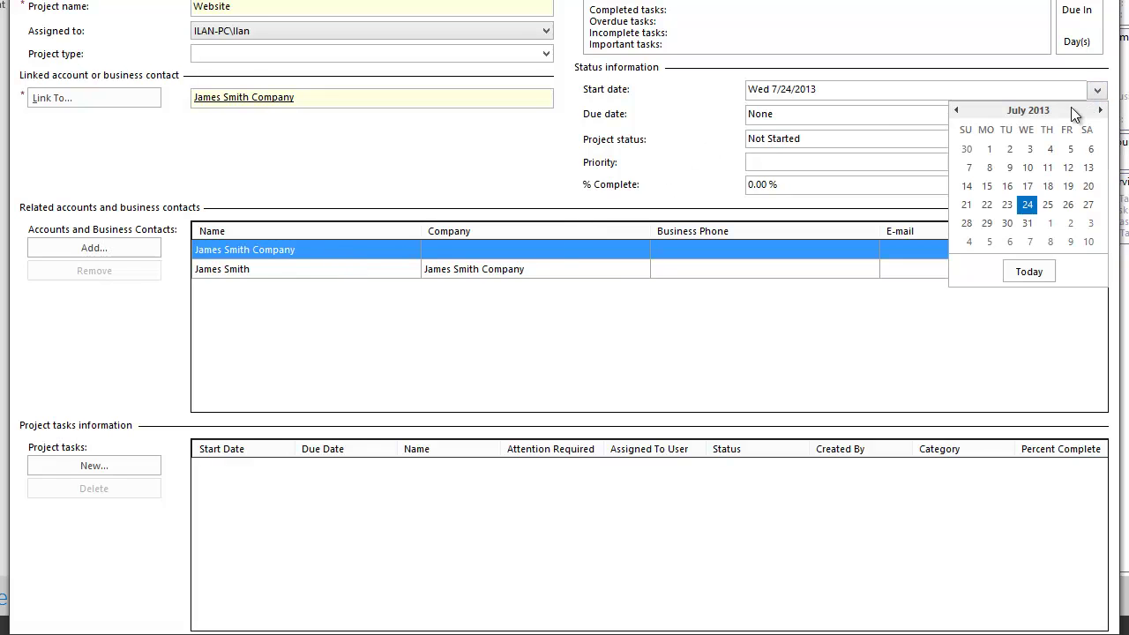
click(1049, 224)
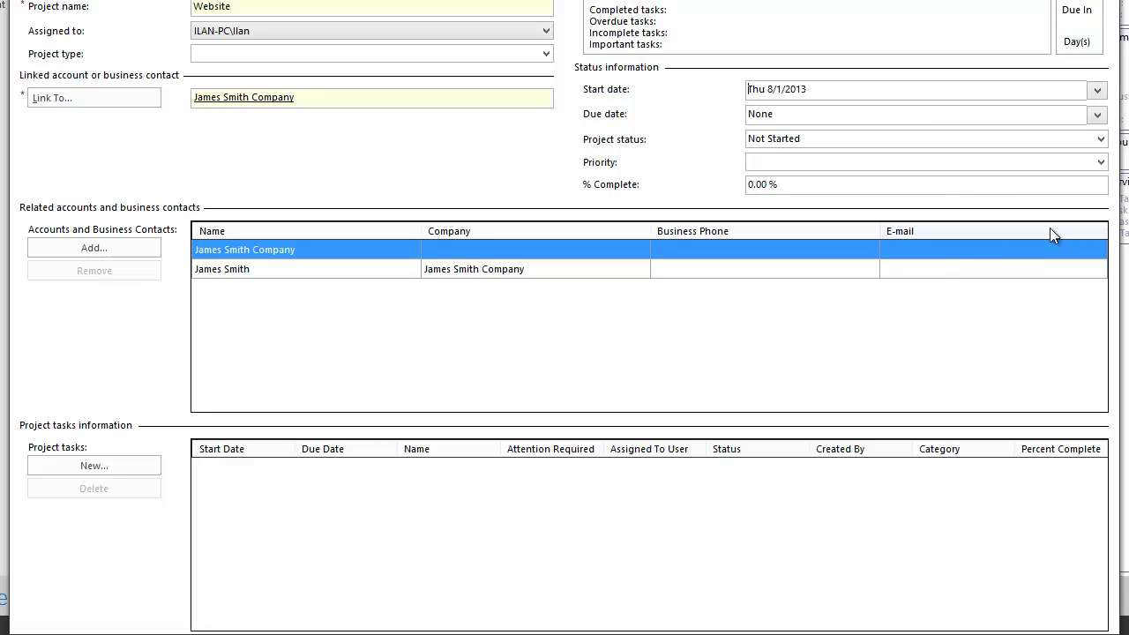
click(1096, 114)
click(1100, 135)
click(1100, 135)
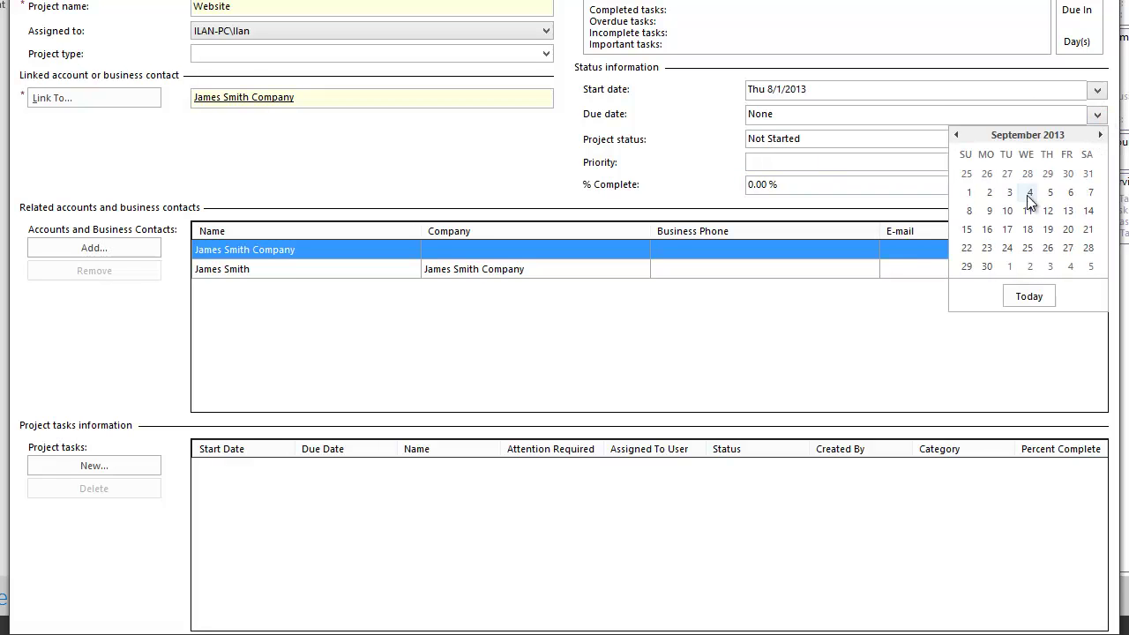
click(968, 192)
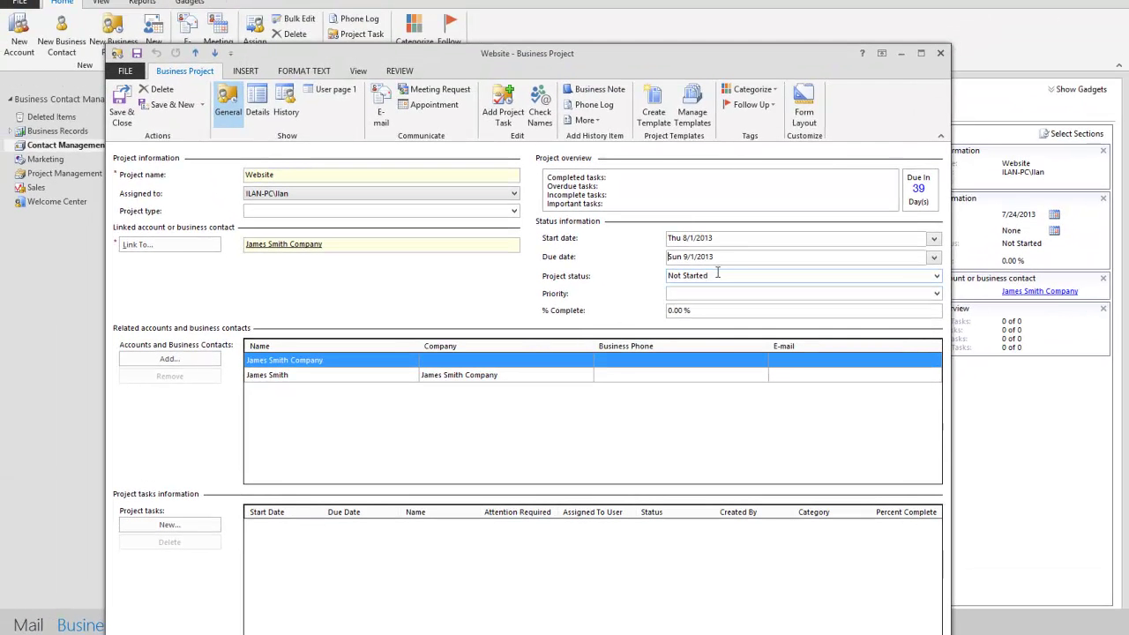
Step: Set the priority to Normal and save the Website project
click(744, 217)
click(705, 294)
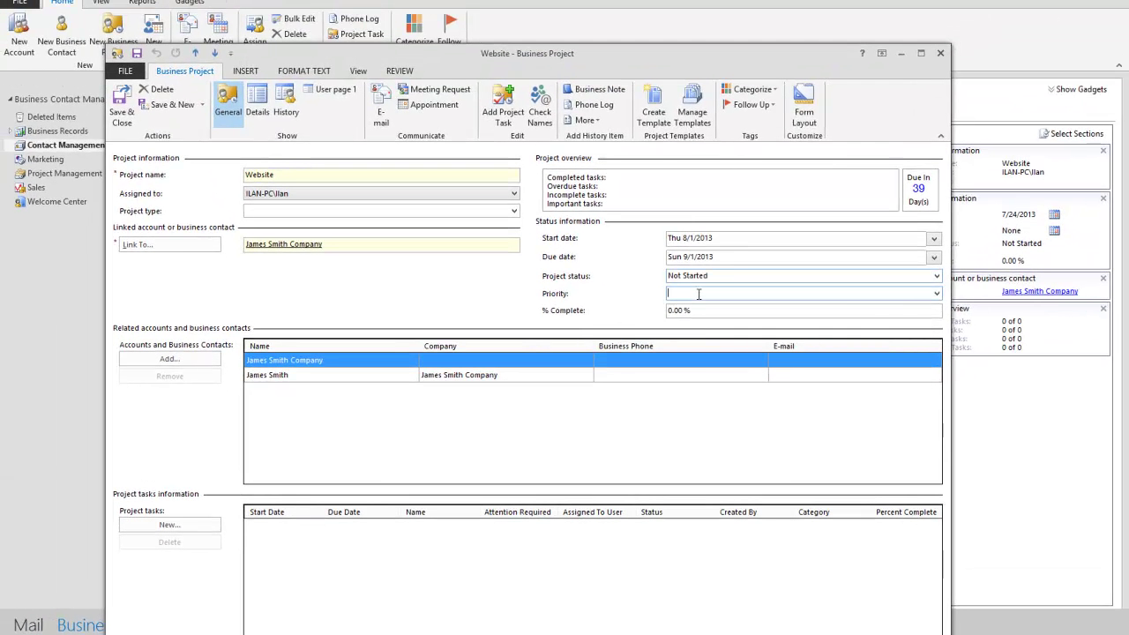
click(936, 294)
click(691, 315)
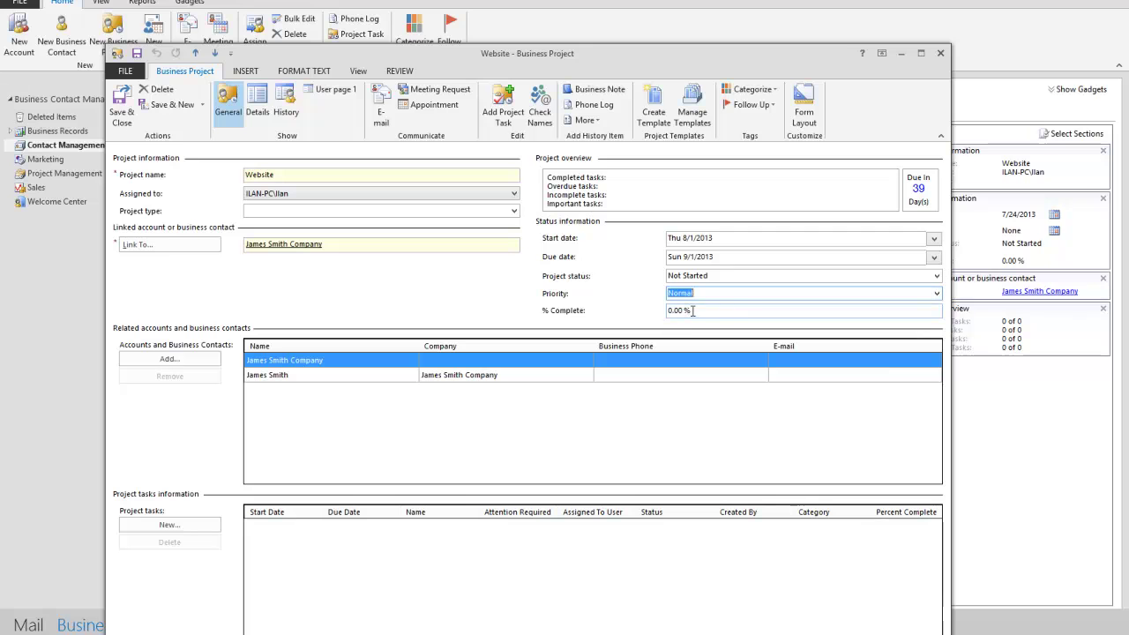
click(123, 129)
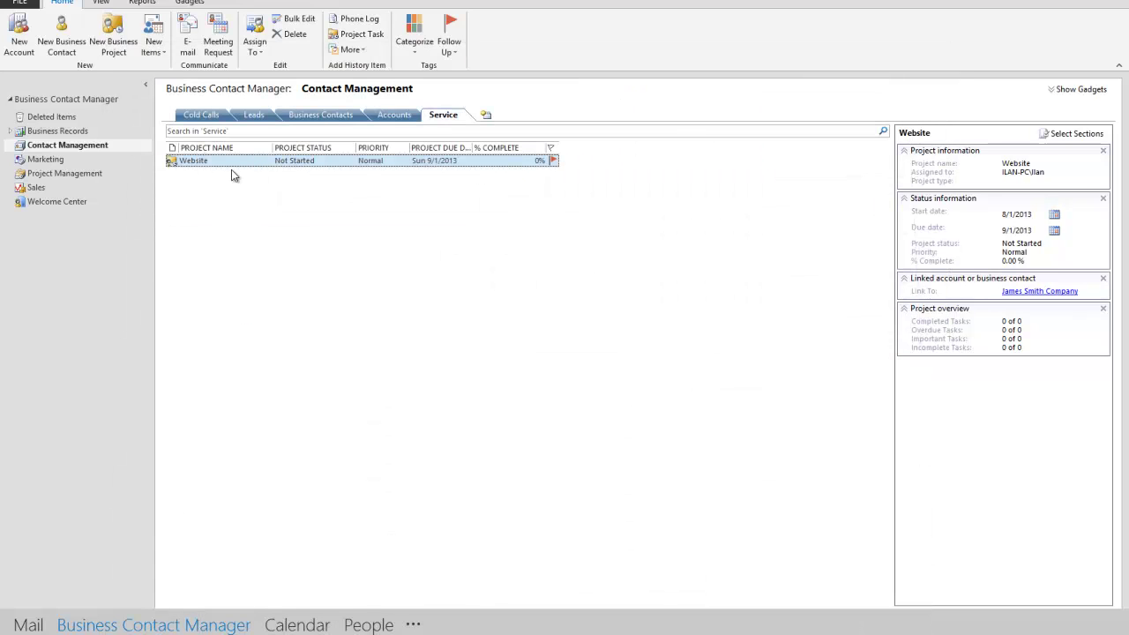
Step: Reopen the Website project from the Service list and nudge its window upward
double_click(299, 163)
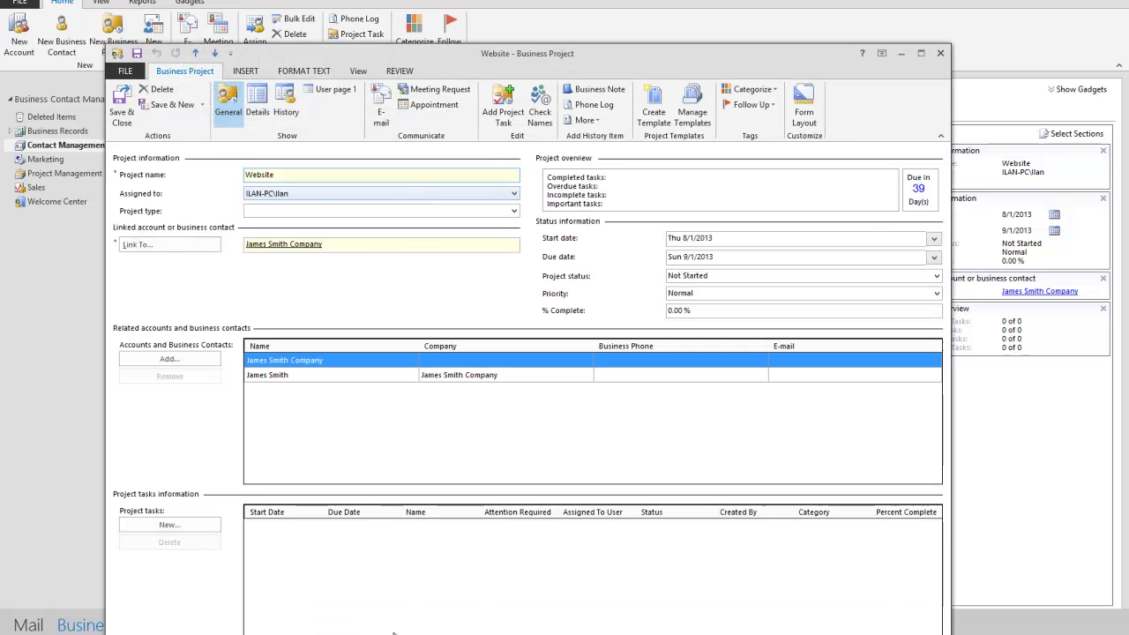
drag(604, 61, 602, 30)
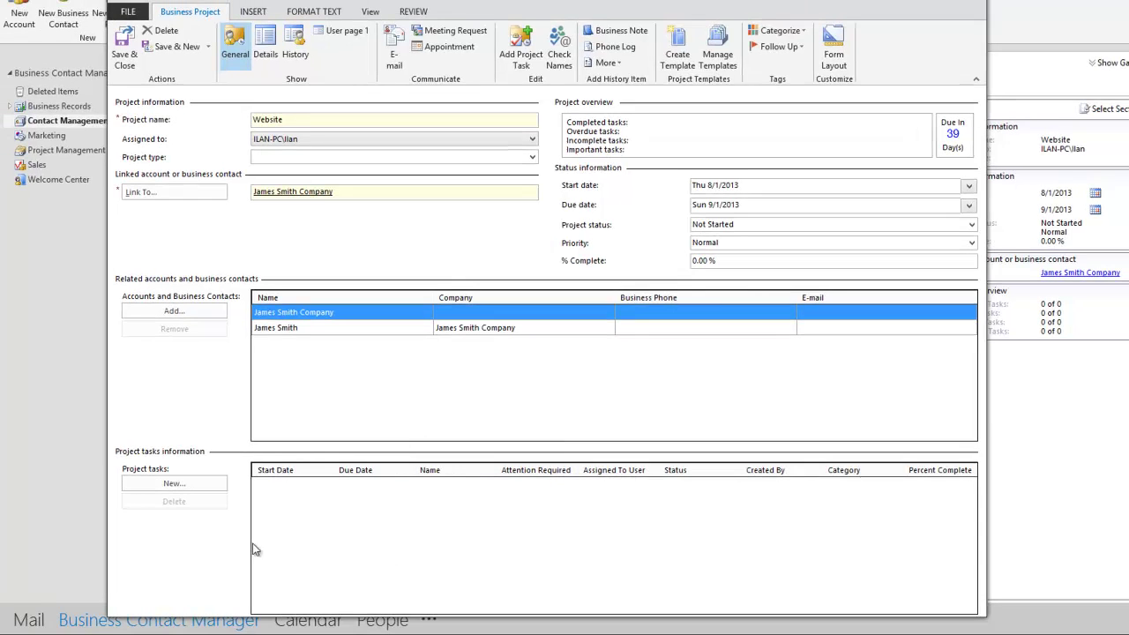
Step: Add project tasks Purchase a domain name and Build layout
click(176, 488)
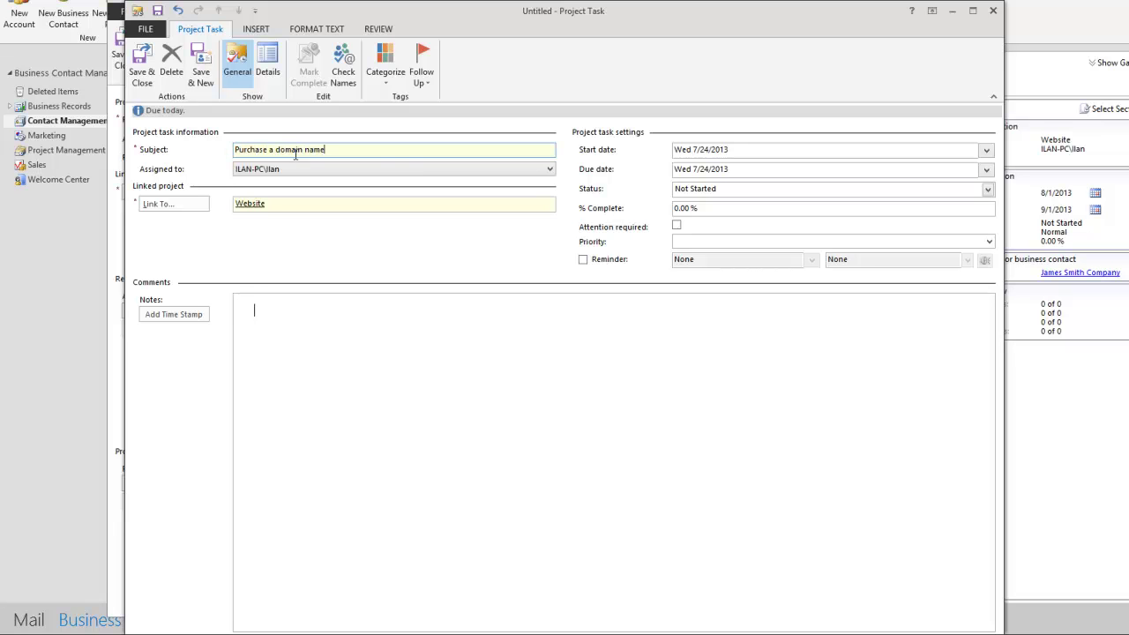
click(141, 64)
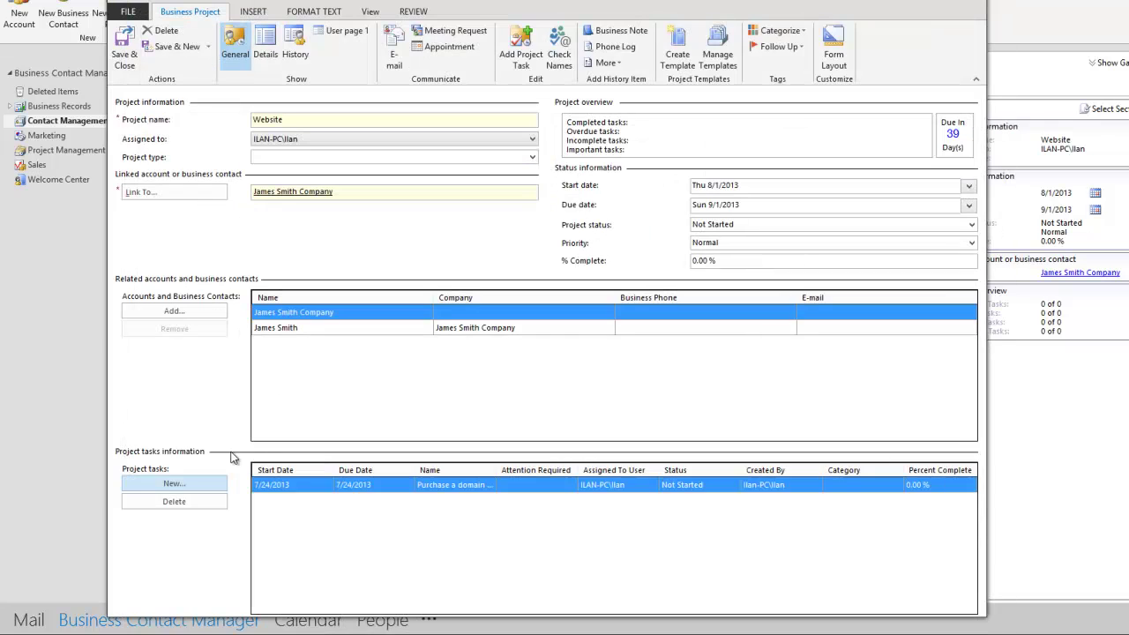
click(176, 483)
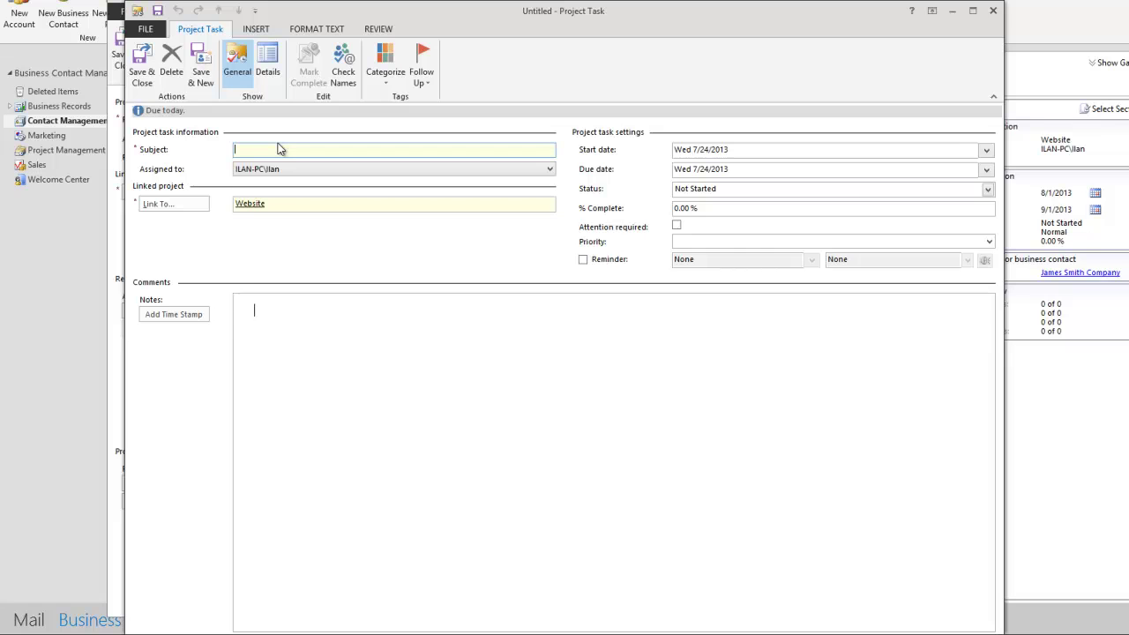
text(Build layout)
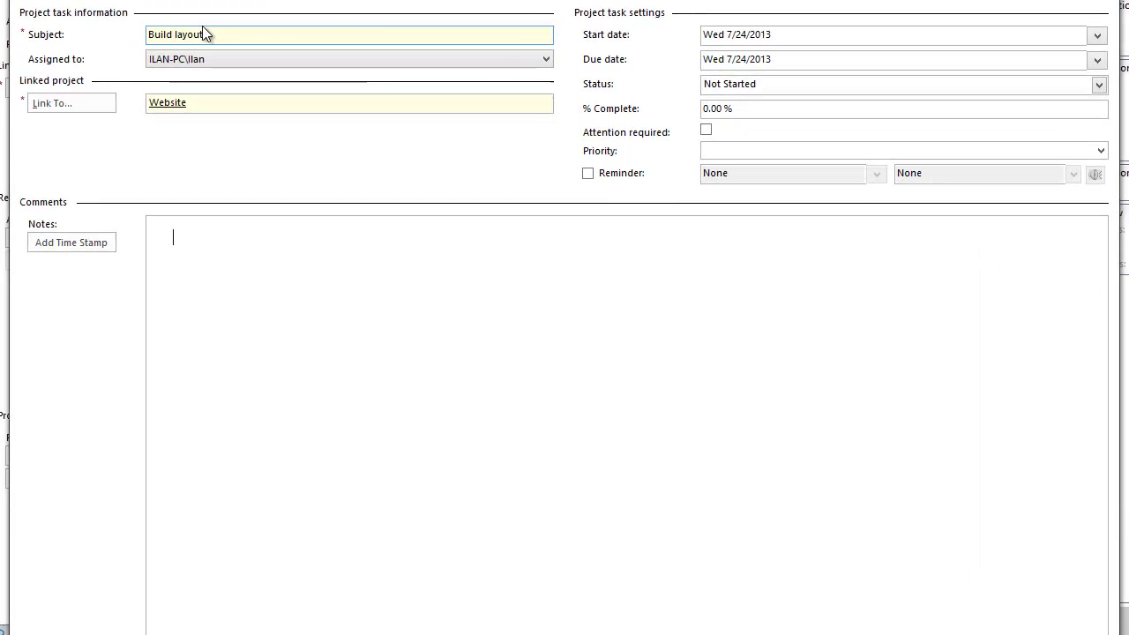
key(alt+s)
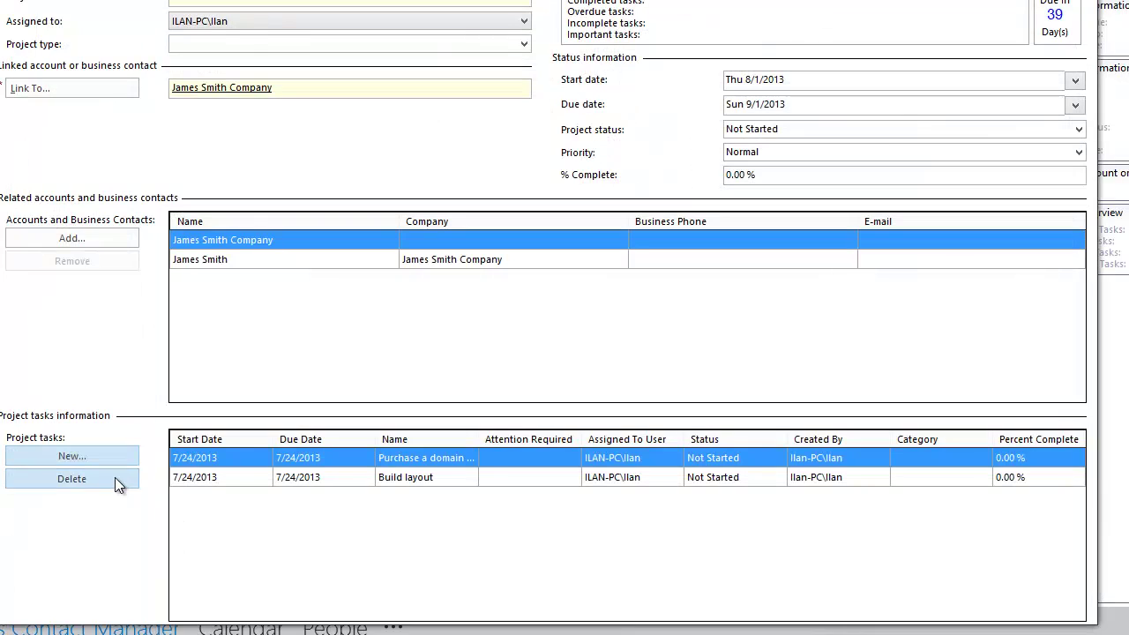
Step: Add project tasks Get graphics and Publish on major search engines
key(Return)
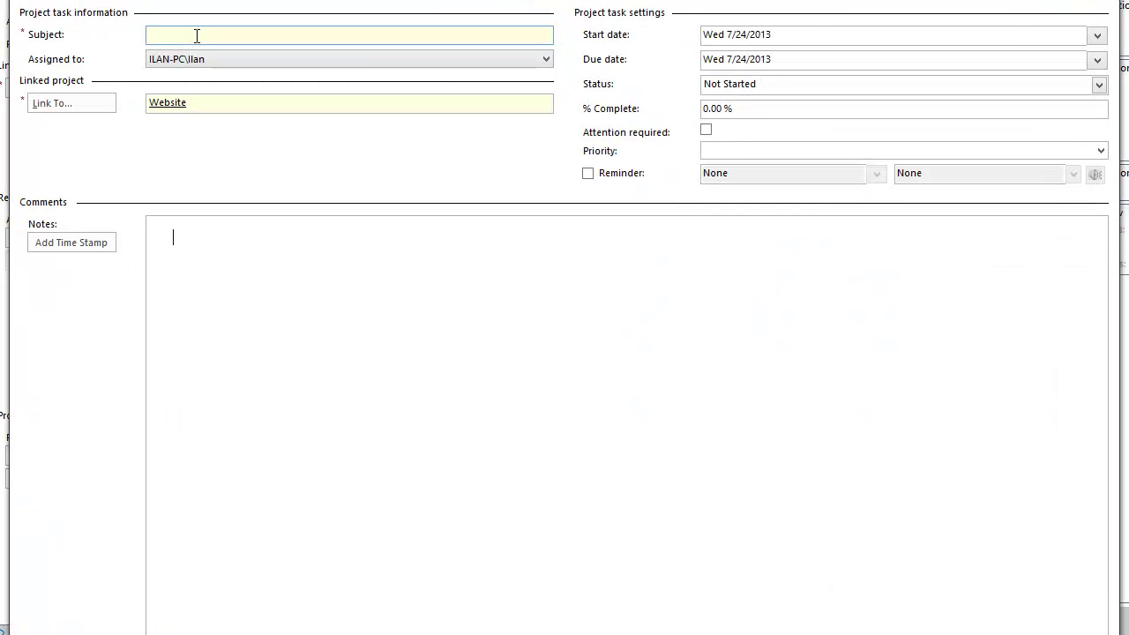
text(Get graphics)
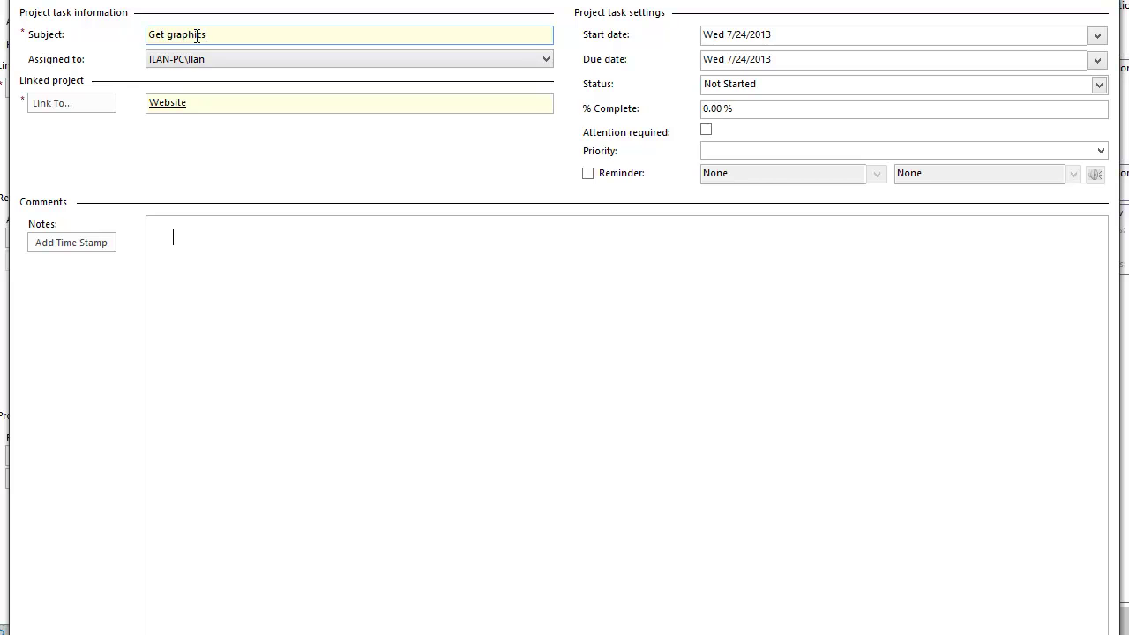
key(alt+s)
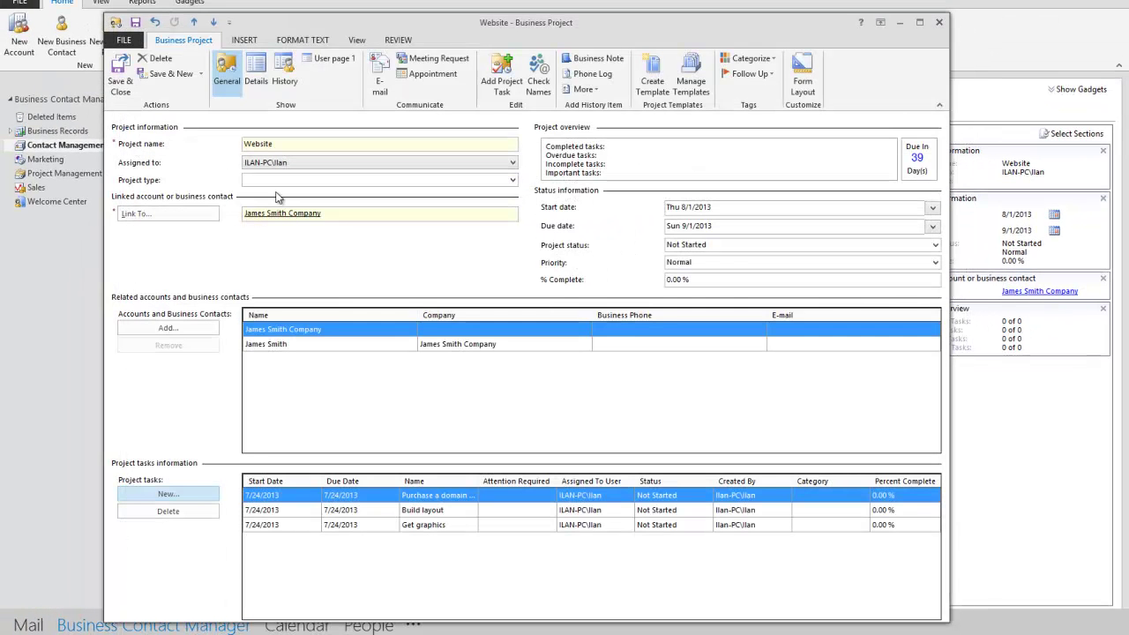
click(174, 492)
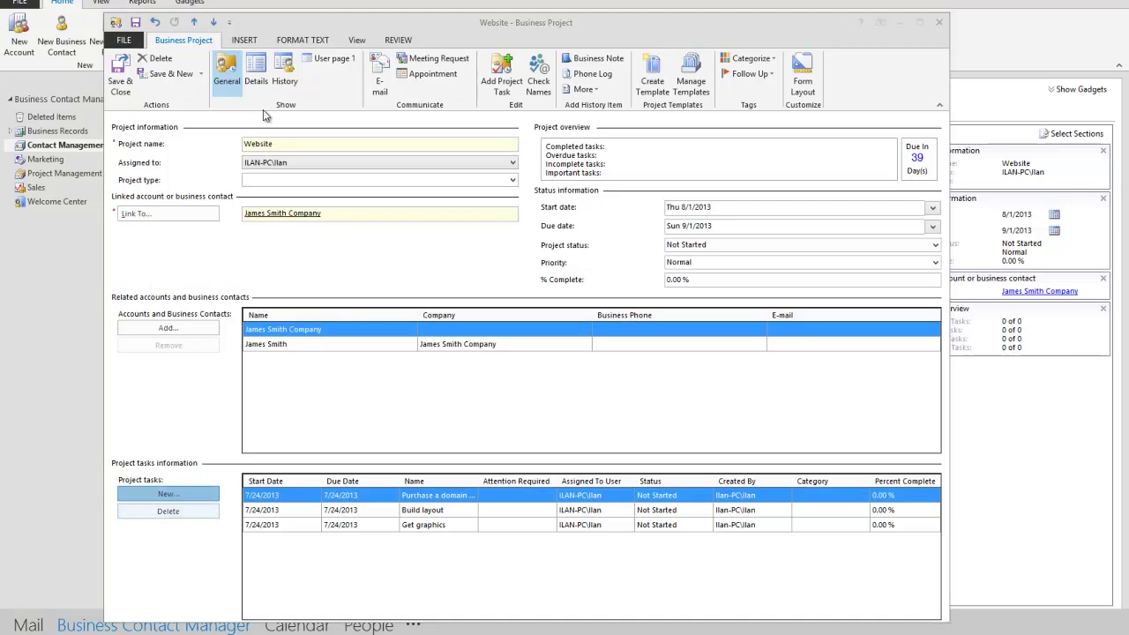
text(Fubl)
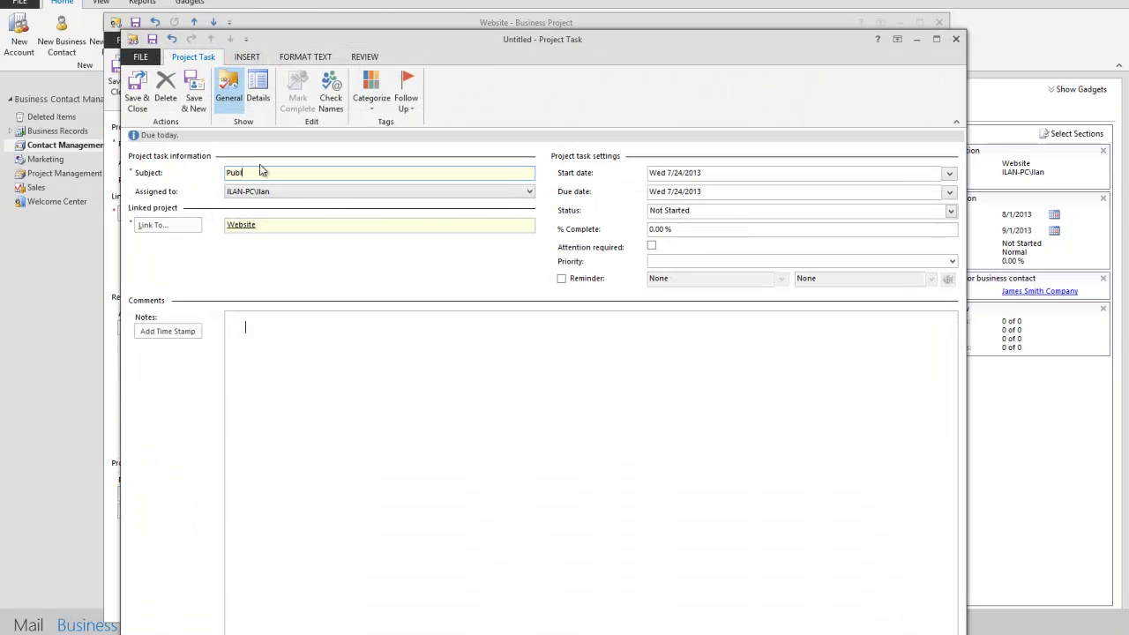
text(ish on major search engines)
click(137, 89)
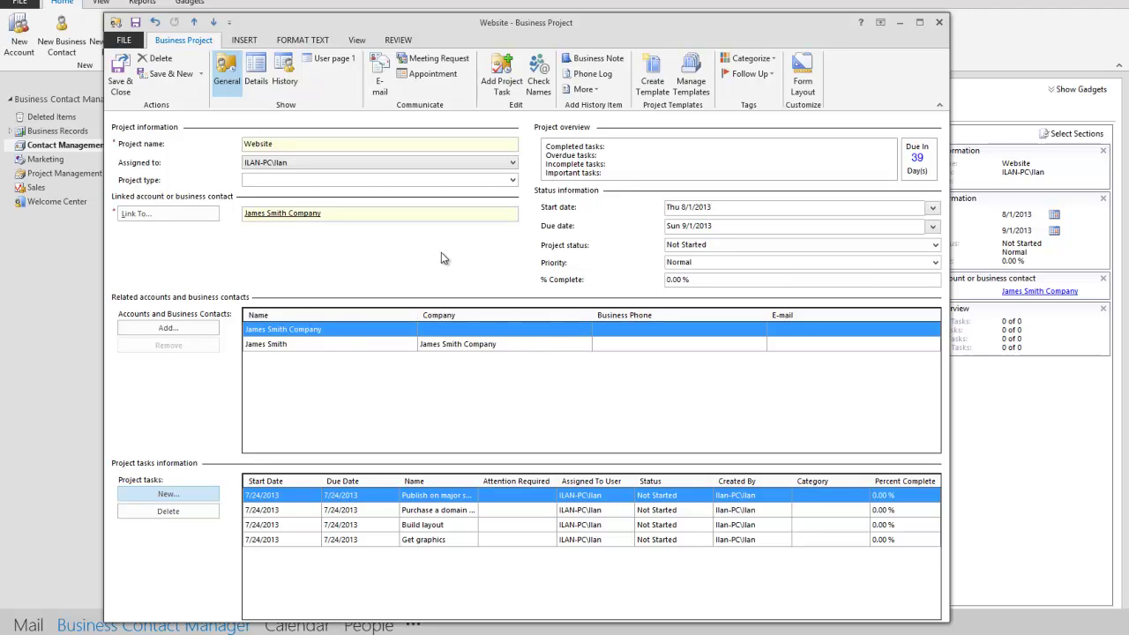
Step: Save and close the Website project with its four not-started tasks
click(120, 80)
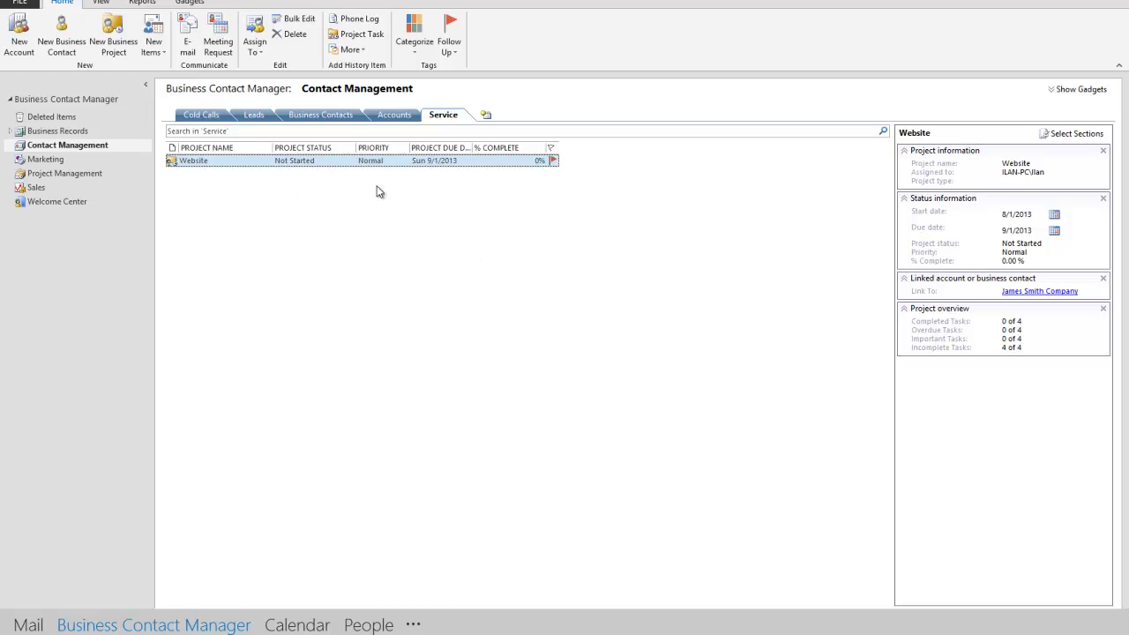
Step: Reopen the Website project and set its status to In Progress
double_click(342, 162)
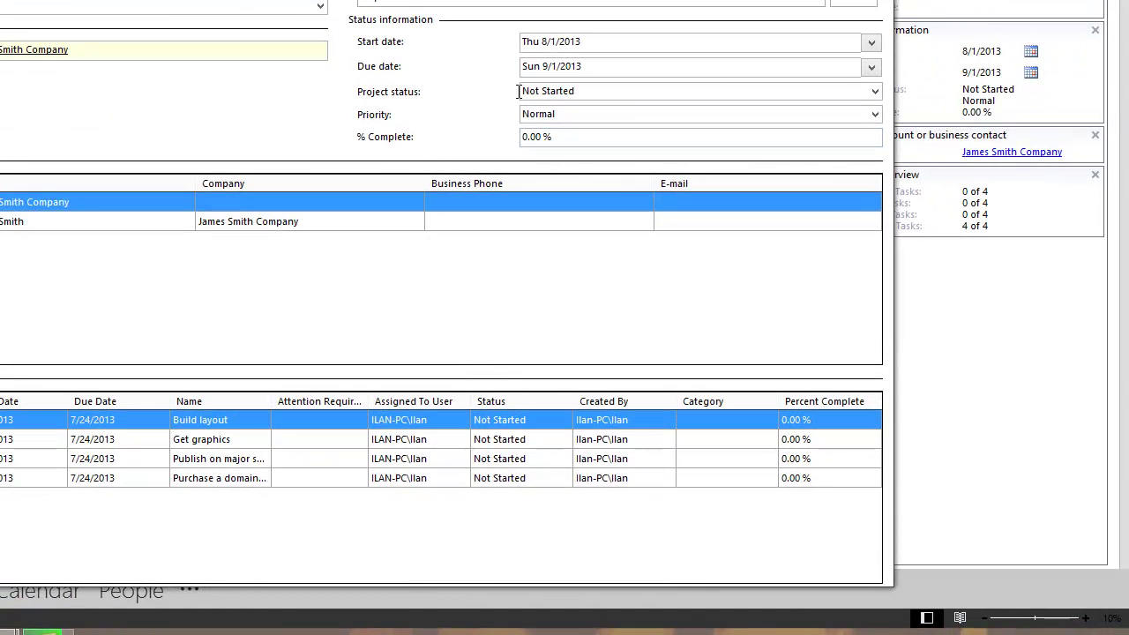
click(620, 98)
click(873, 91)
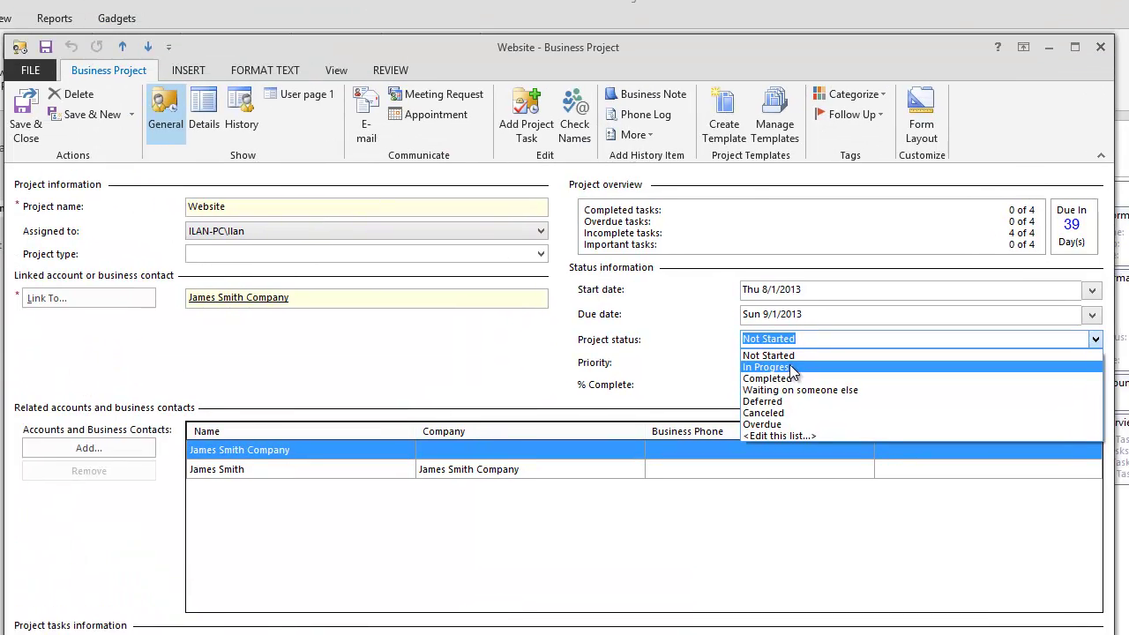
click(555, 119)
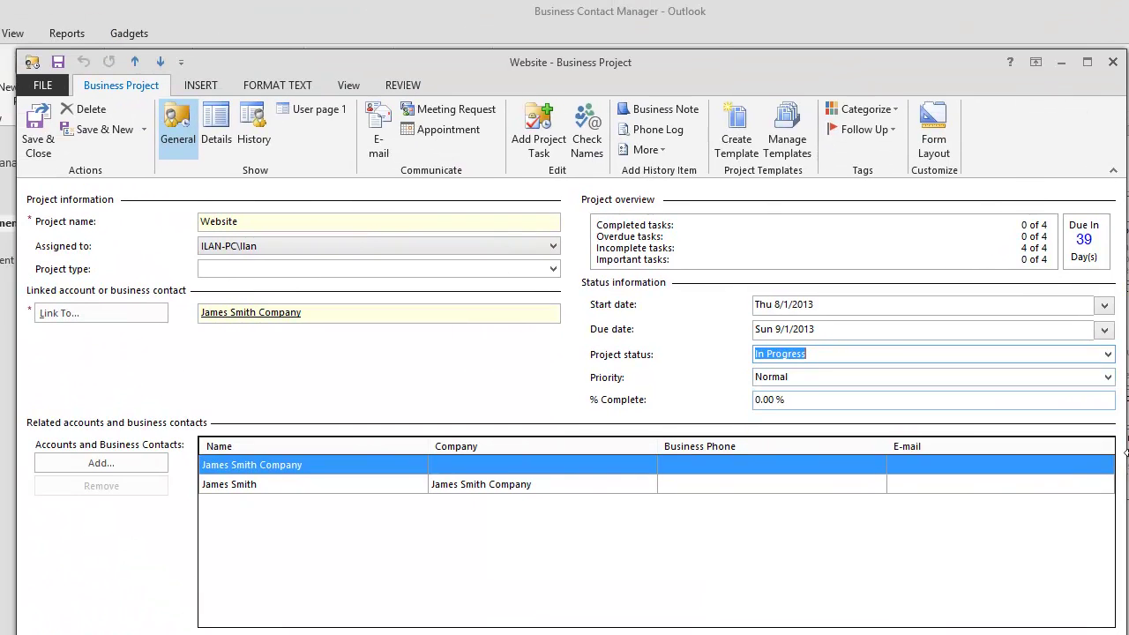
click(874, 397)
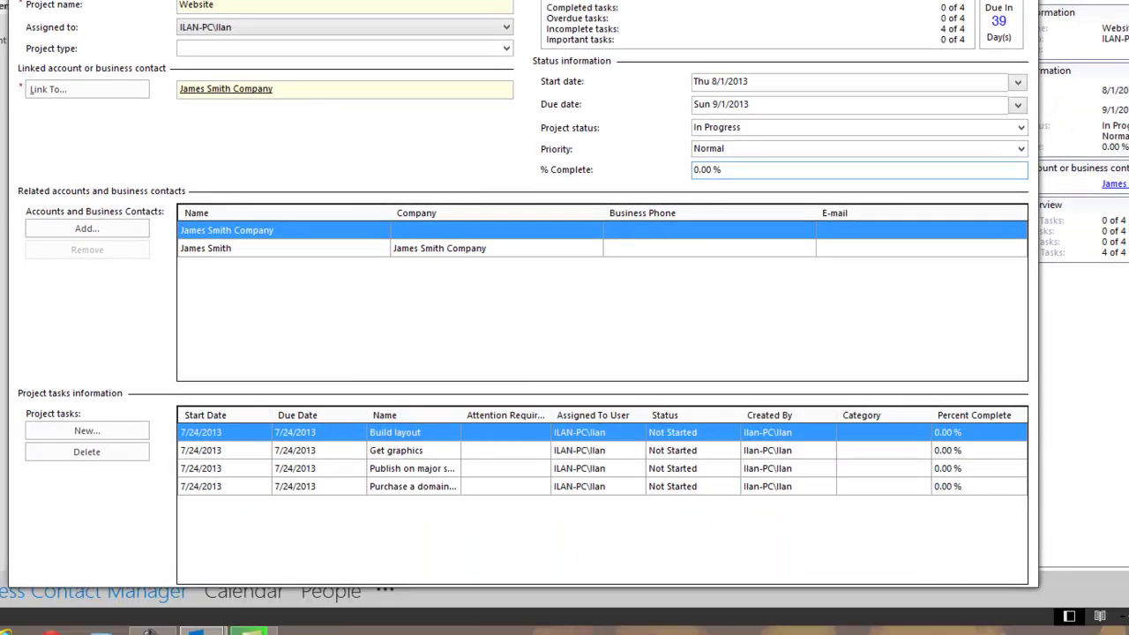
Step: Reposition the project window so its task list is visible
drag(500, 57, 528, 81)
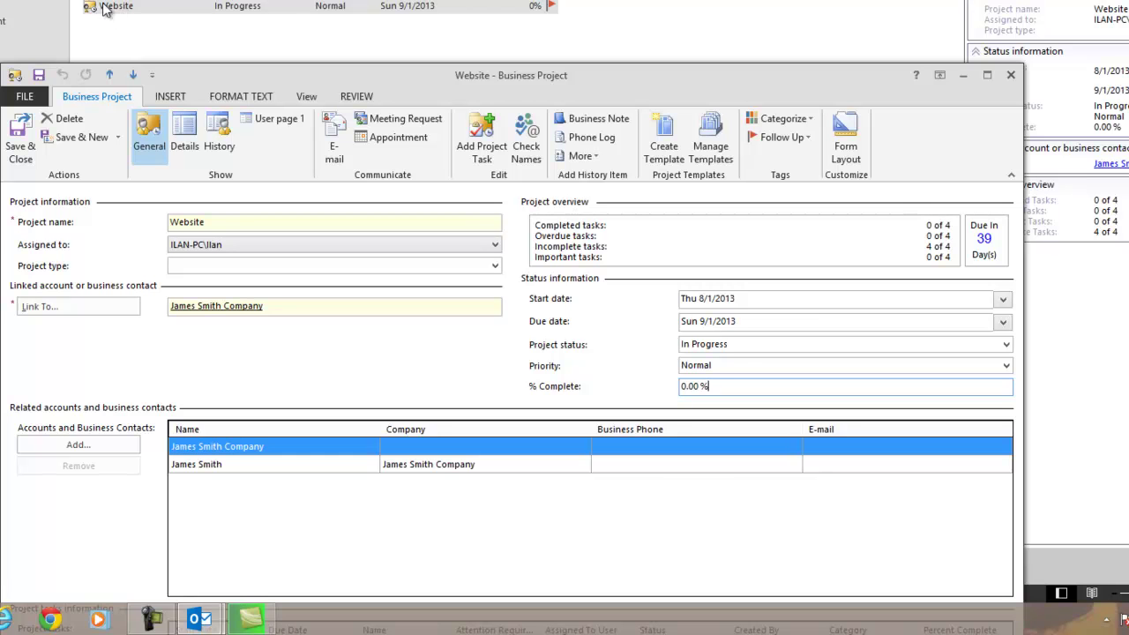
drag(448, 83, 545, 126)
drag(547, 166, 553, 187)
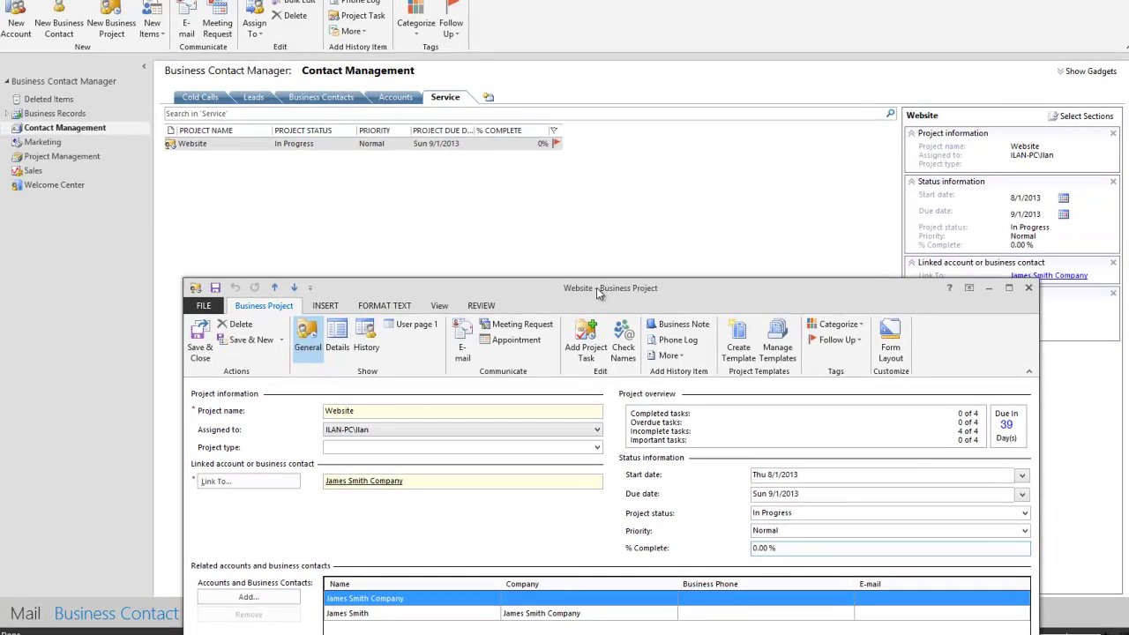
drag(602, 266, 545, 18)
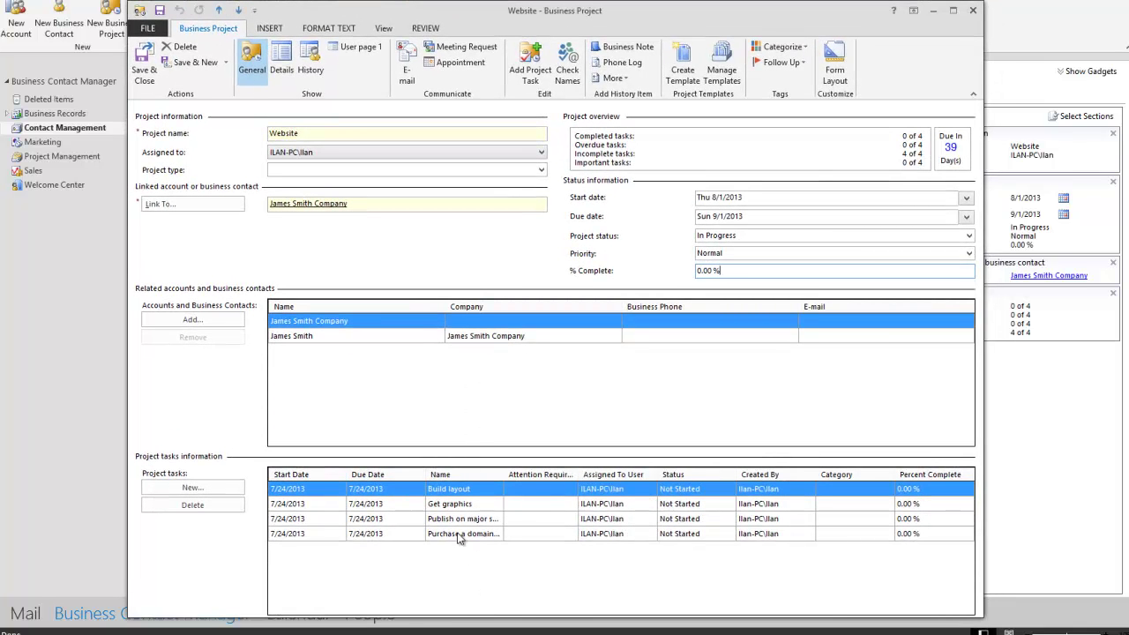
Step: Open the Purchase a domain name task and add a time-stamped note about the Godaddy.com account
click(311, 69)
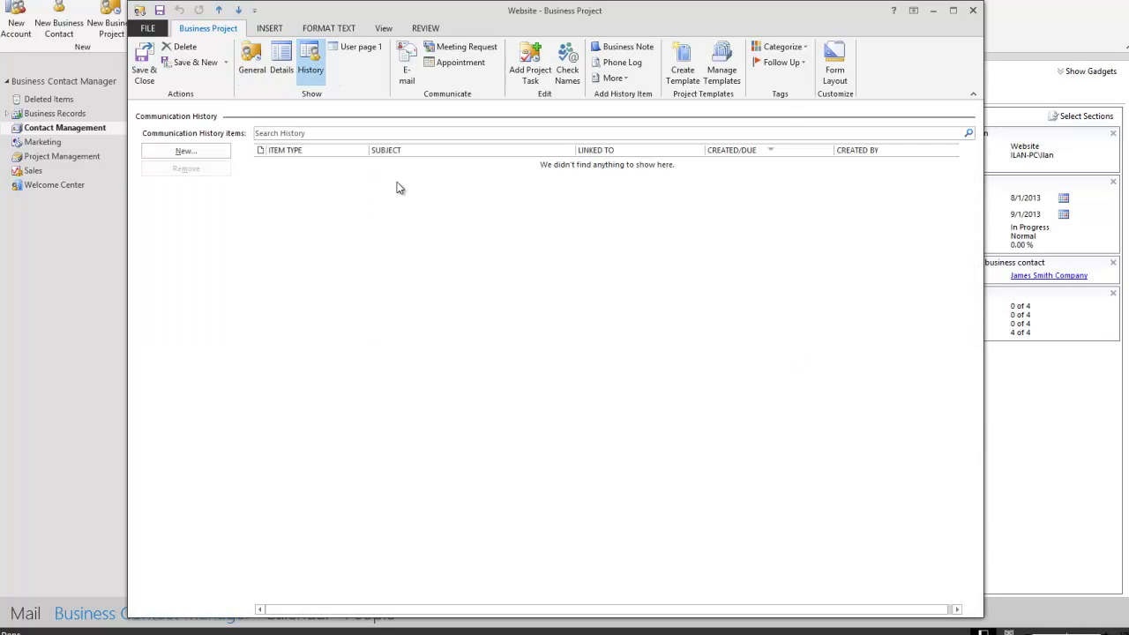
click(254, 72)
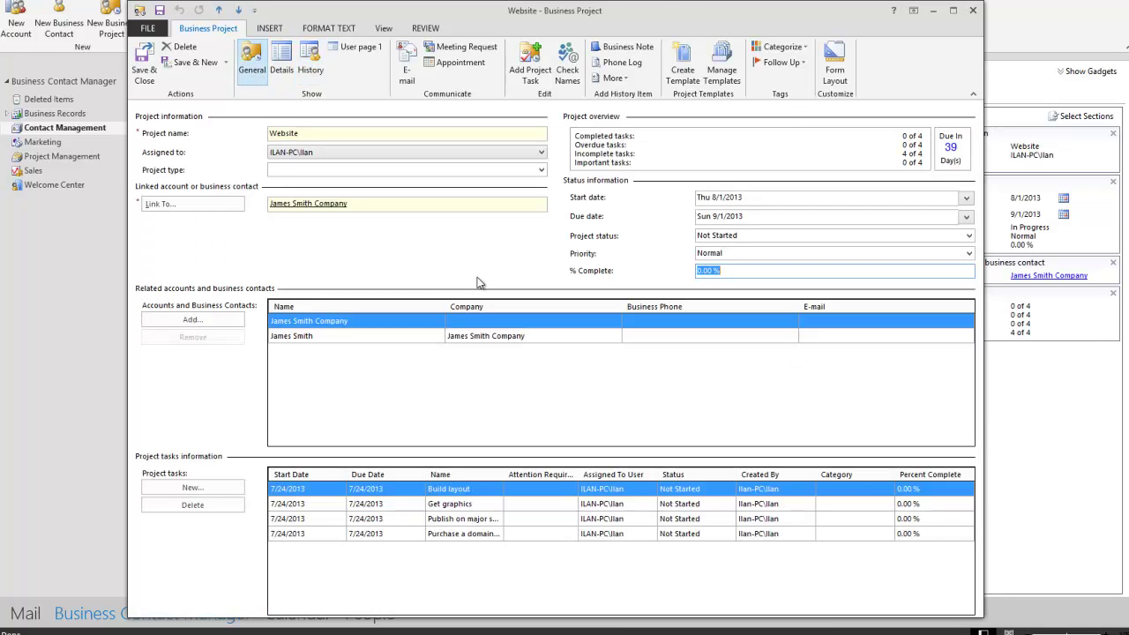
click(469, 538)
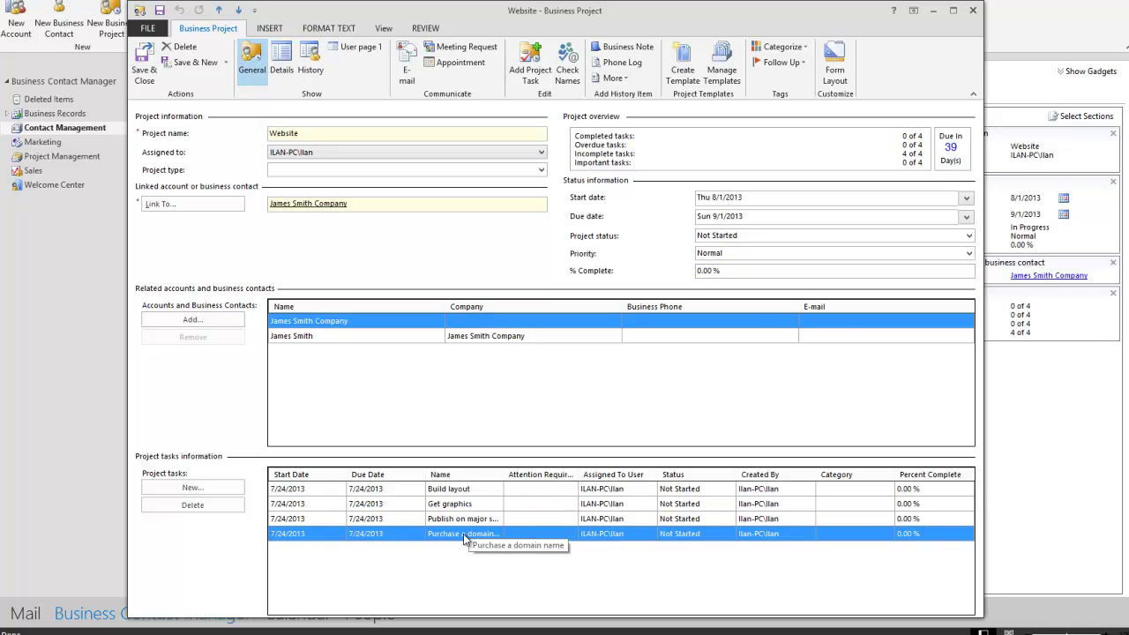
double_click(466, 534)
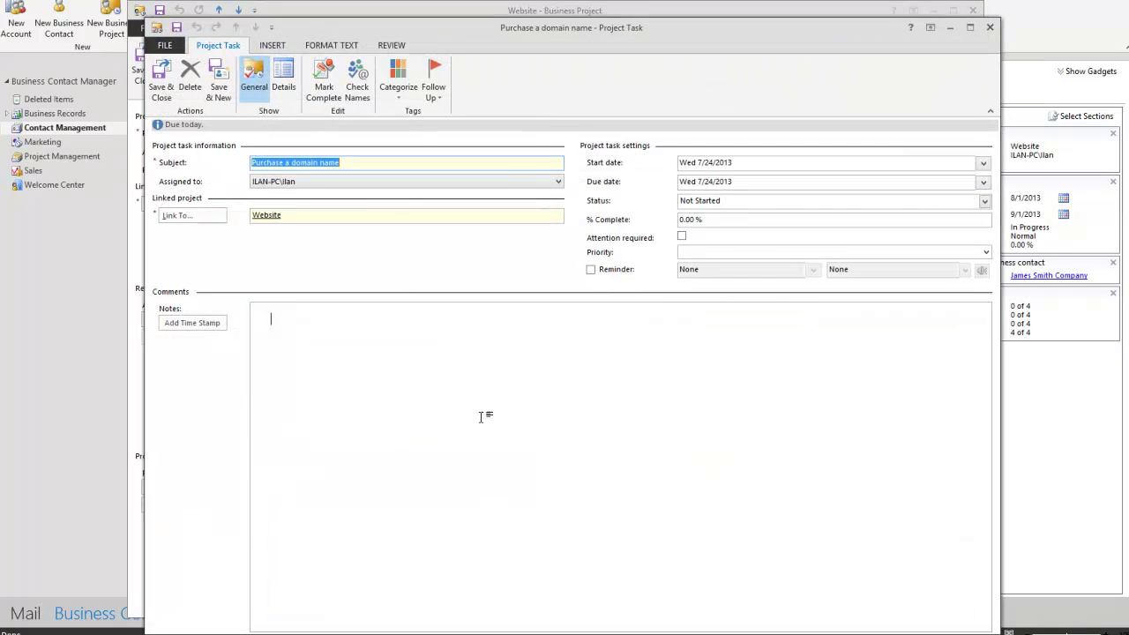
click(216, 323)
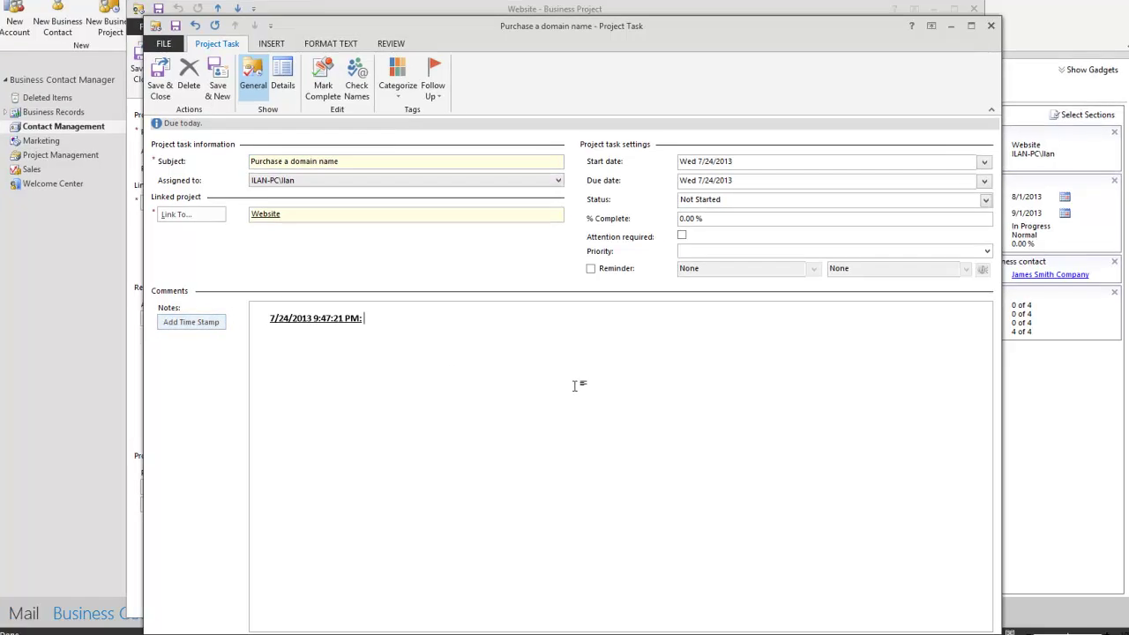
text(Godaddy)
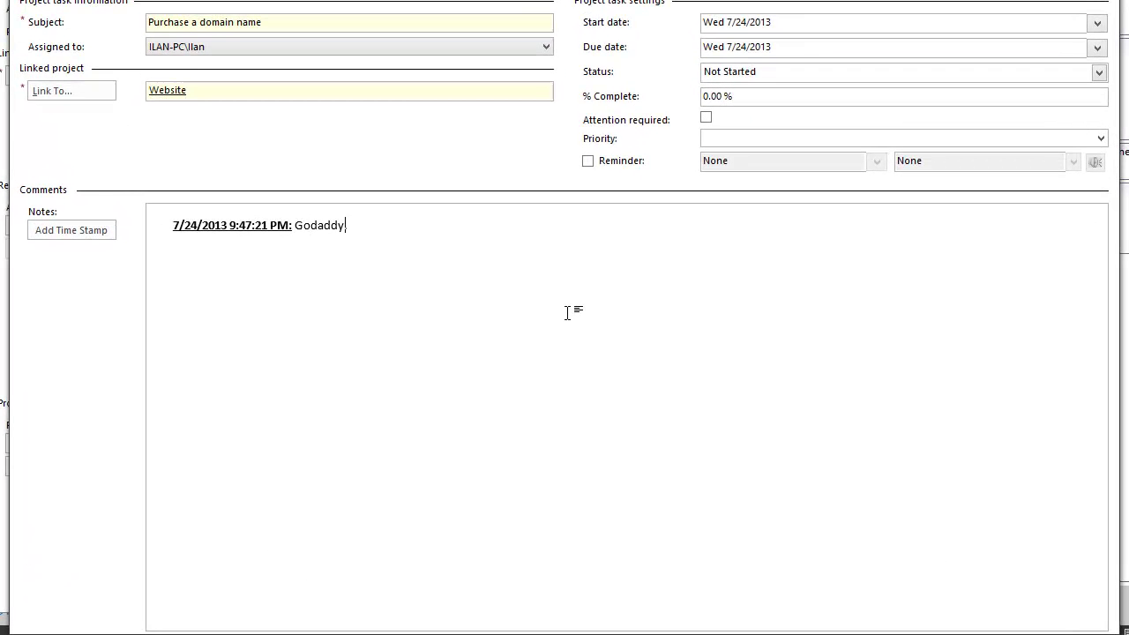
text(.com account number 1234567)
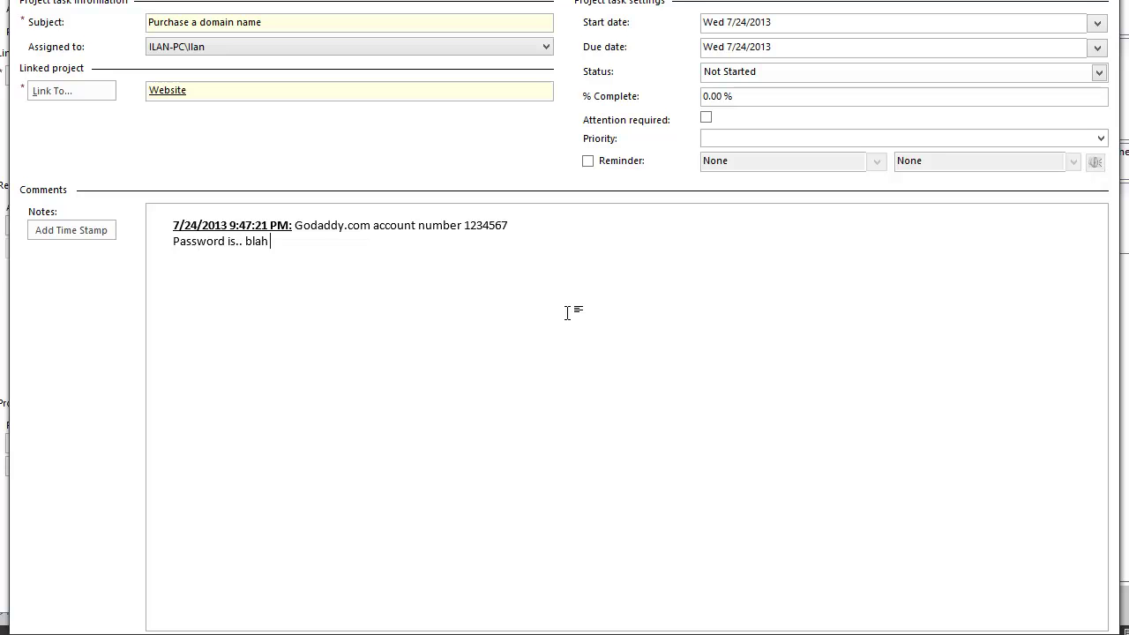
text(lah b)
key(Return)
Step: Add a second time stamp to the notes, set the status to In Progress, and save
click(53, 233)
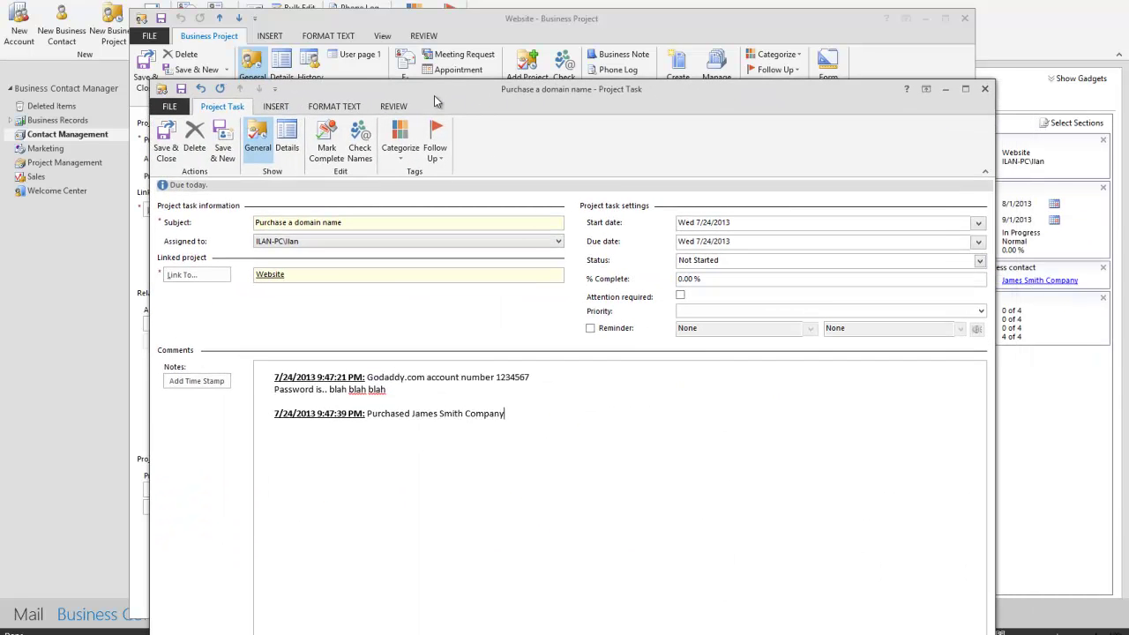
click(698, 262)
click(716, 282)
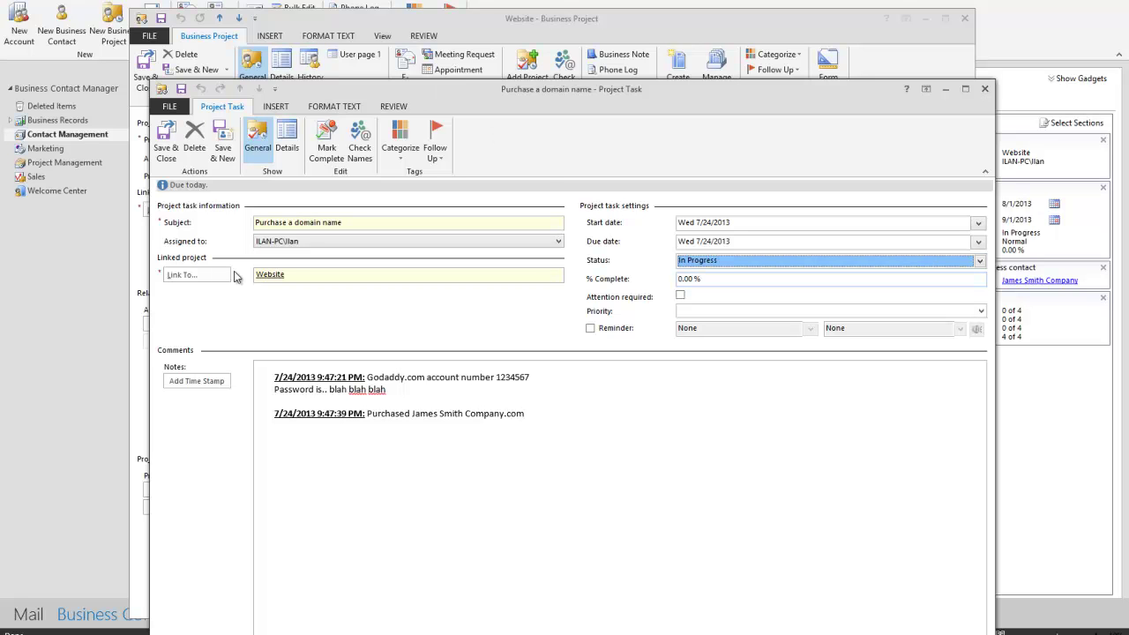
click(167, 146)
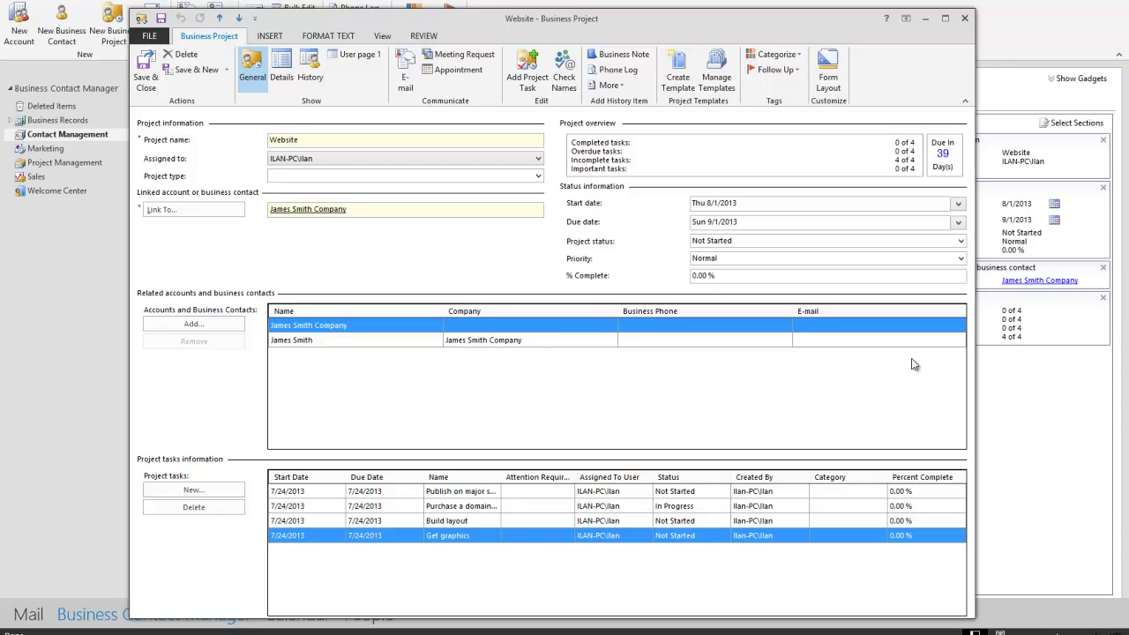
click(644, 509)
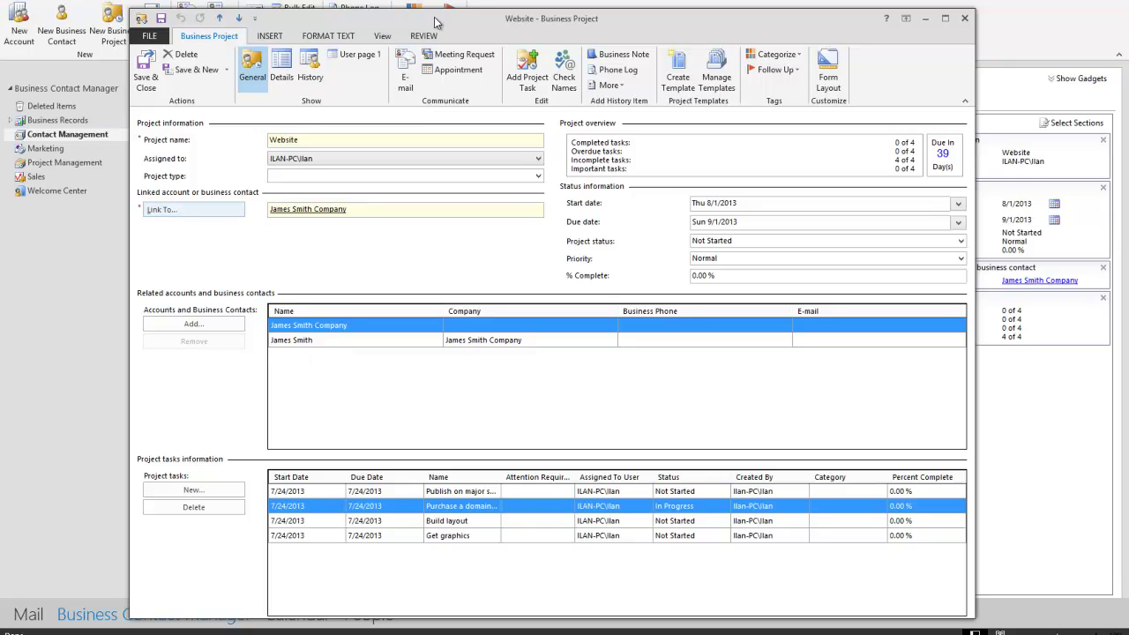
drag(439, 23, 425, 3)
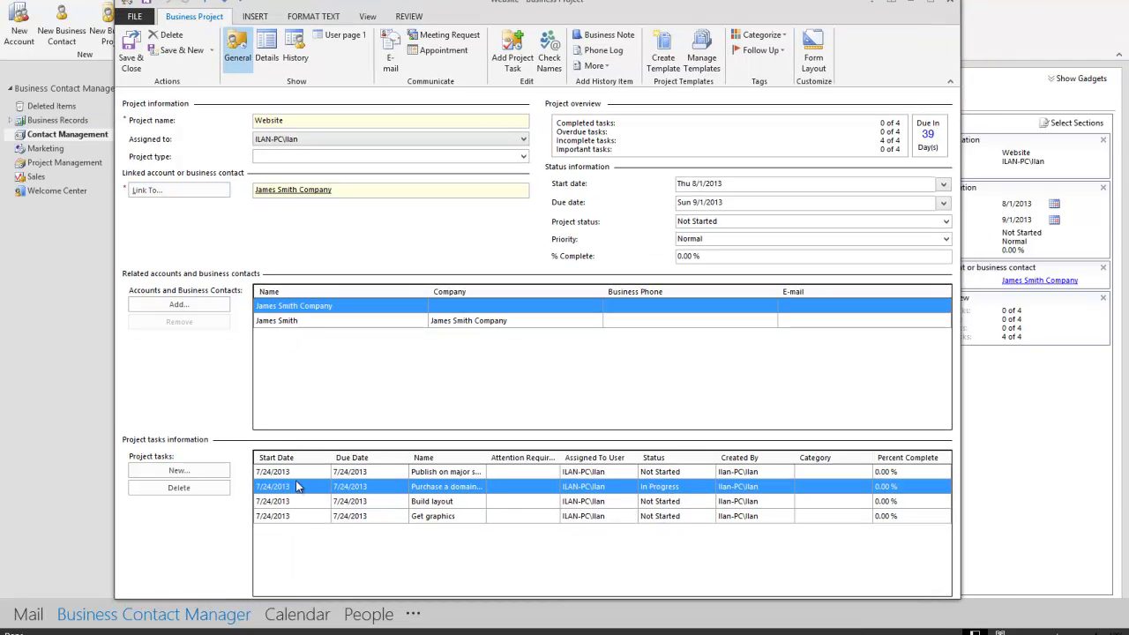
drag(487, 457, 527, 456)
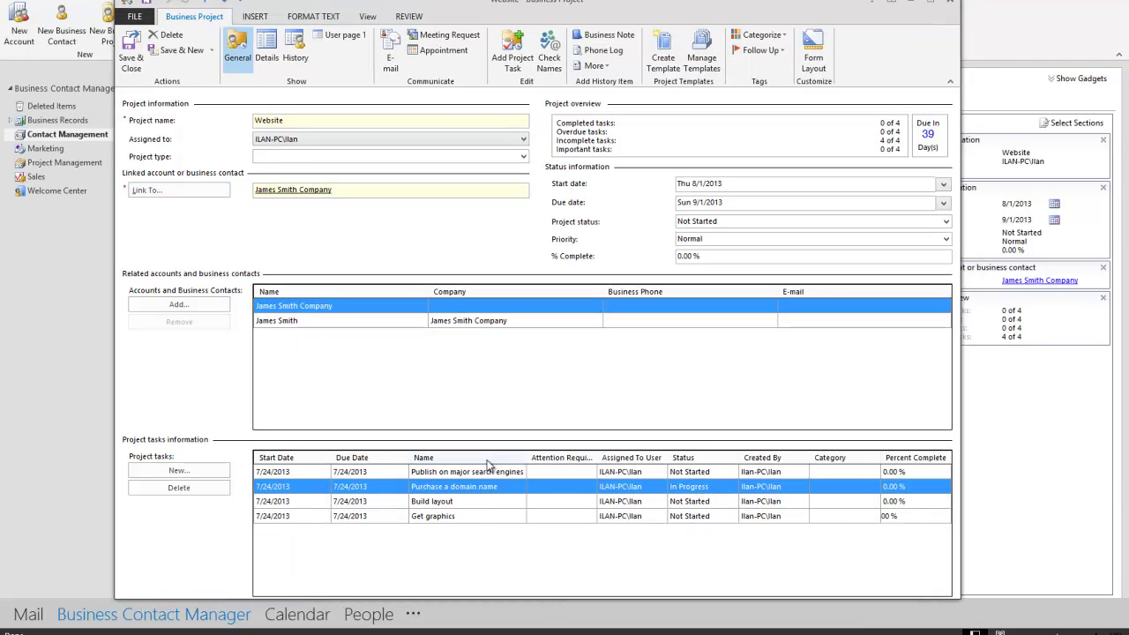
double_click(532, 488)
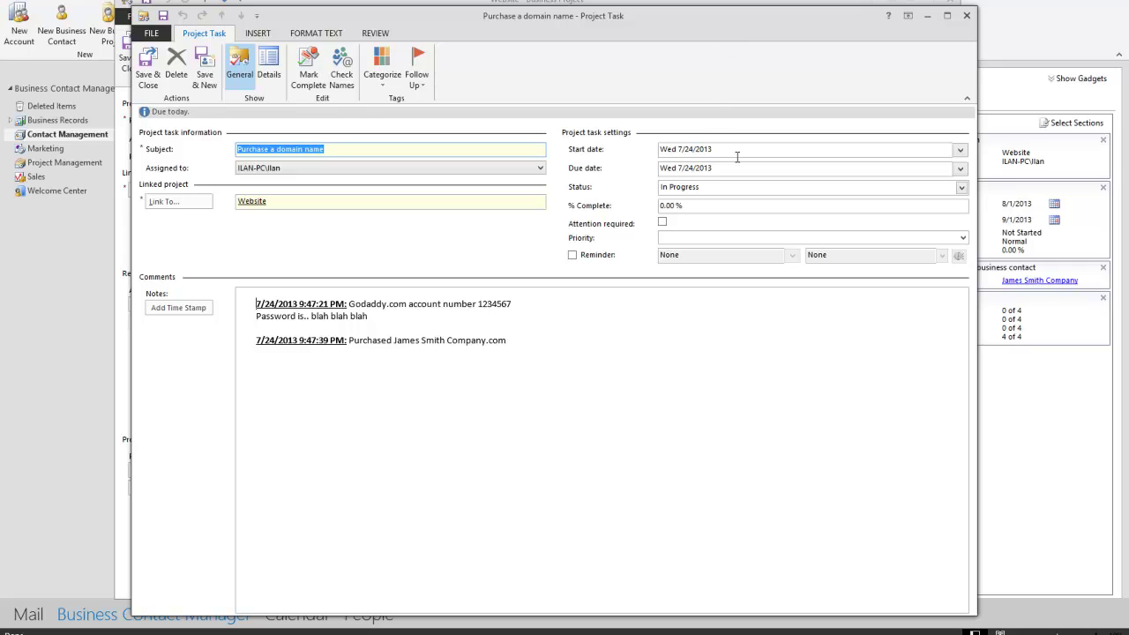
click(960, 187)
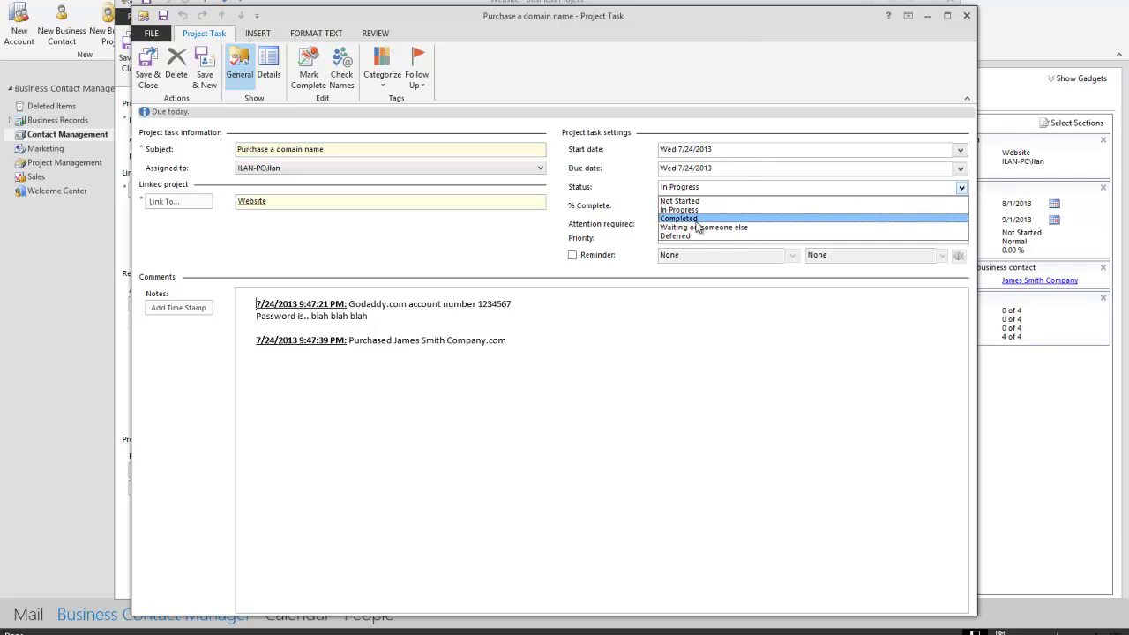
click(745, 219)
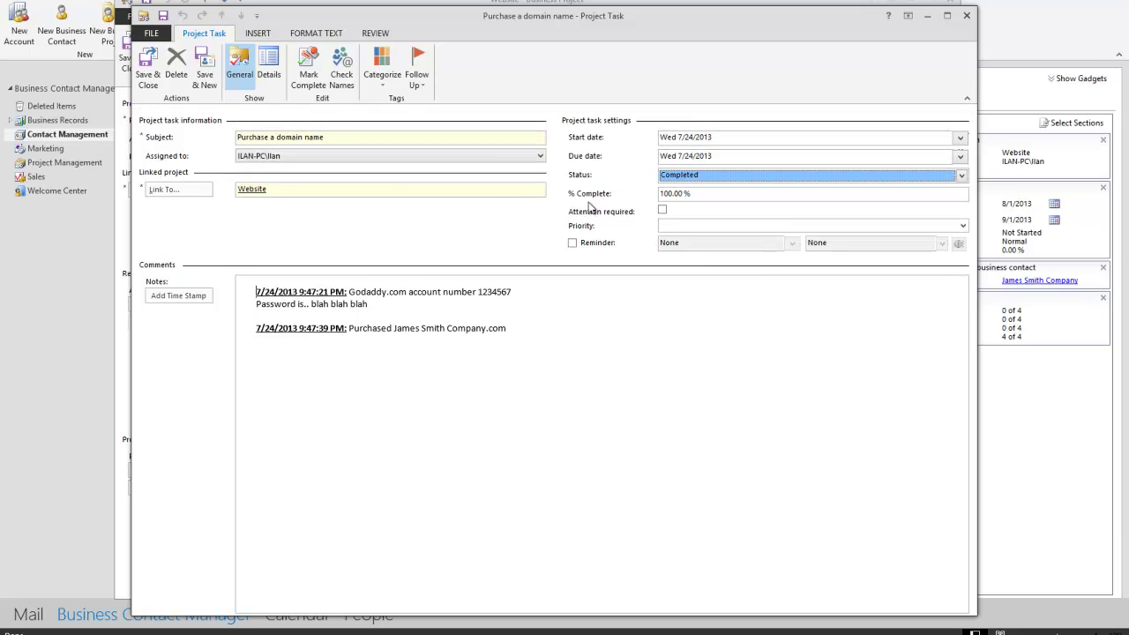
click(148, 65)
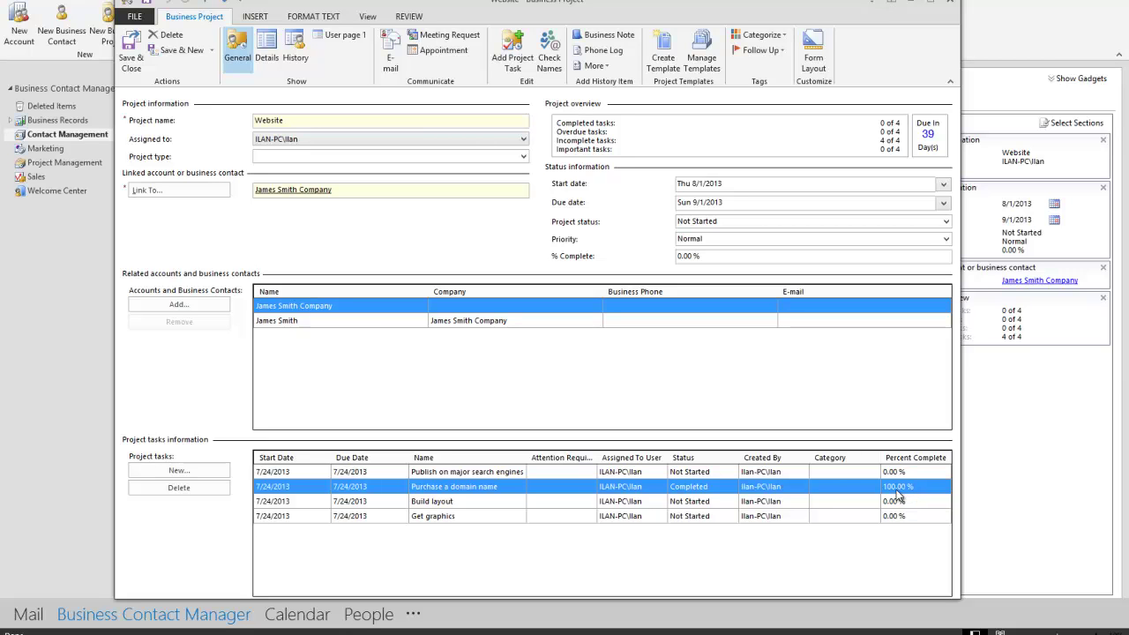
click(131, 58)
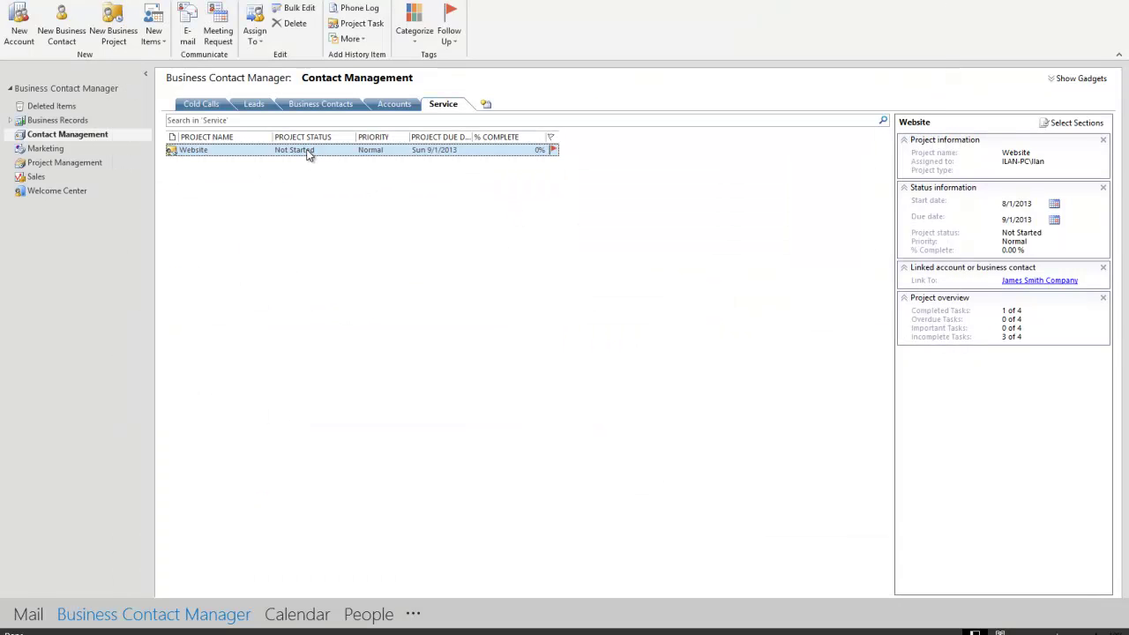
double_click(364, 154)
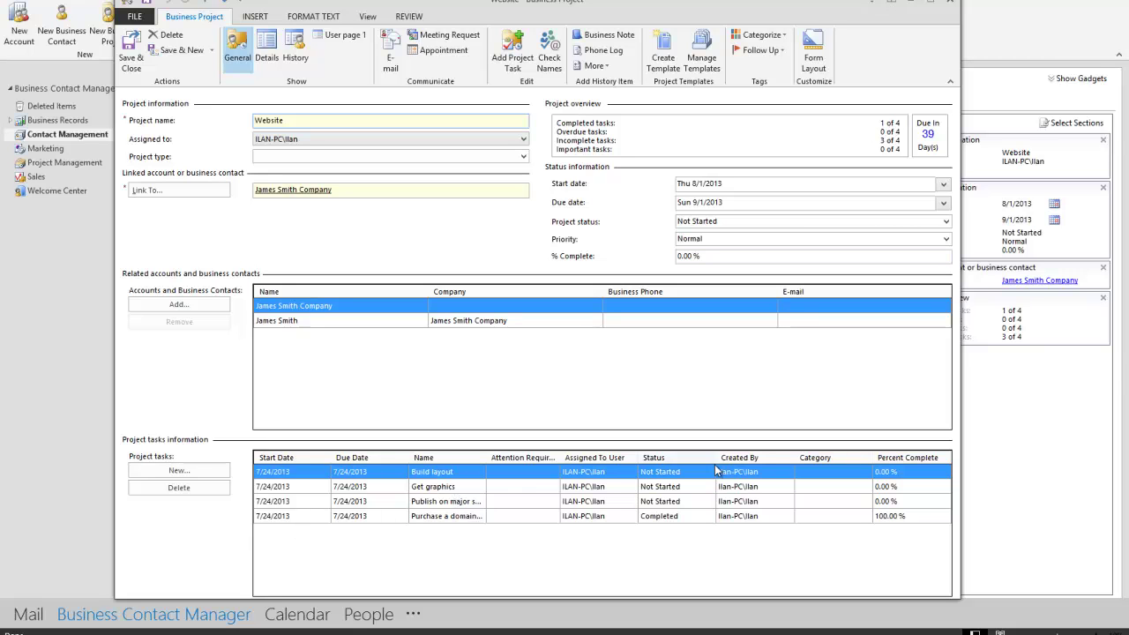
click(711, 516)
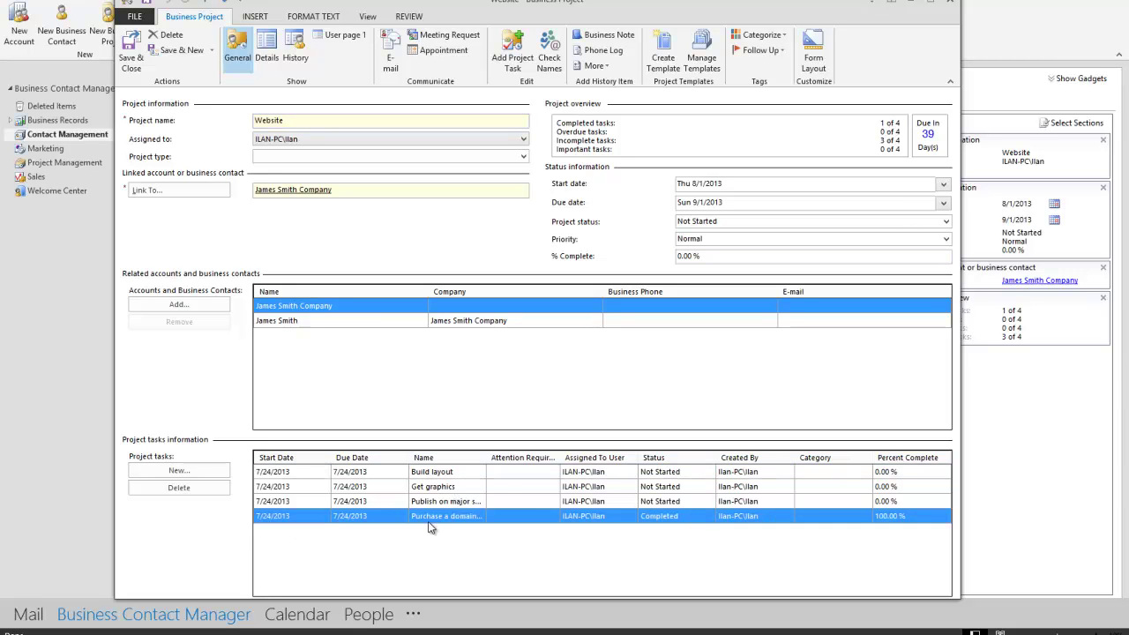
click(454, 473)
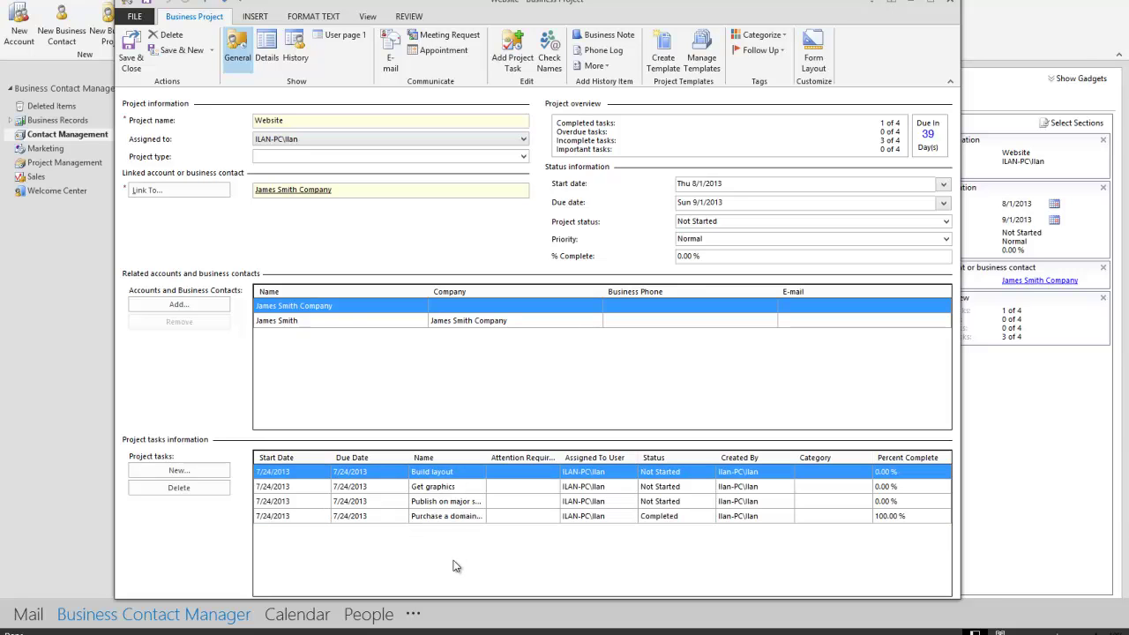
Step: Open the Build layout task, keep its current assignee, and review its Details page
double_click(428, 473)
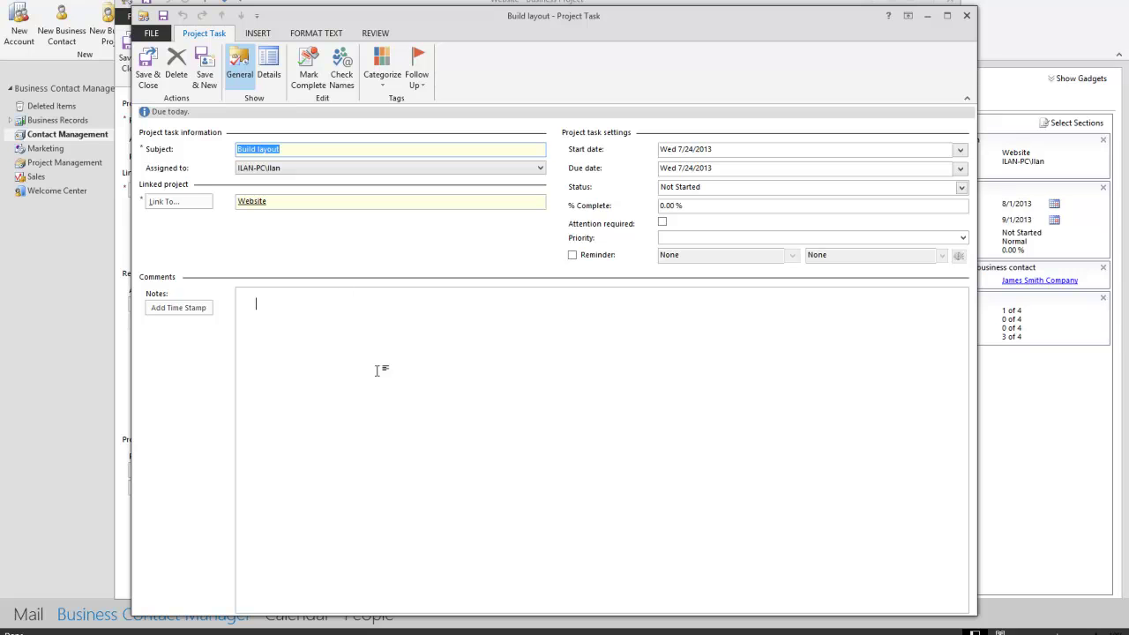
click(254, 169)
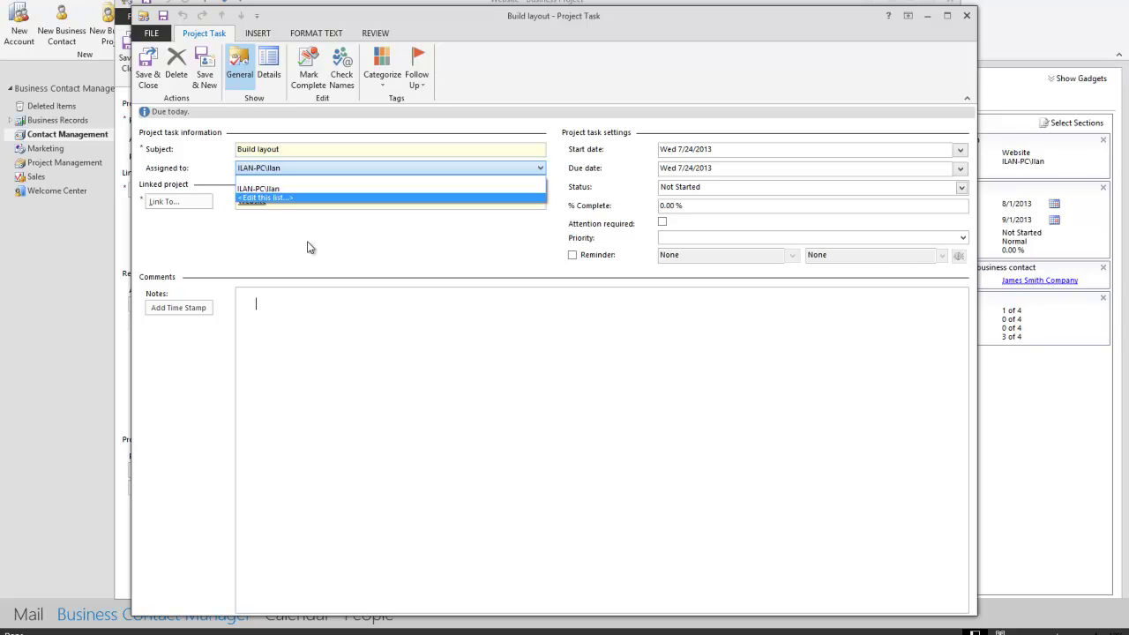
click(349, 367)
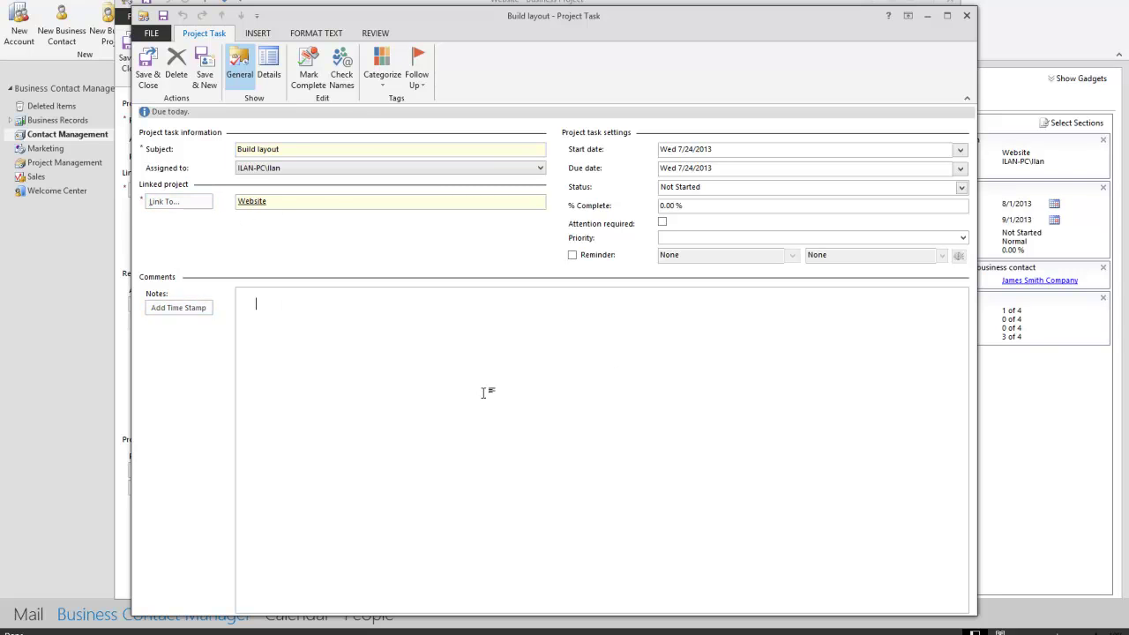
click(275, 69)
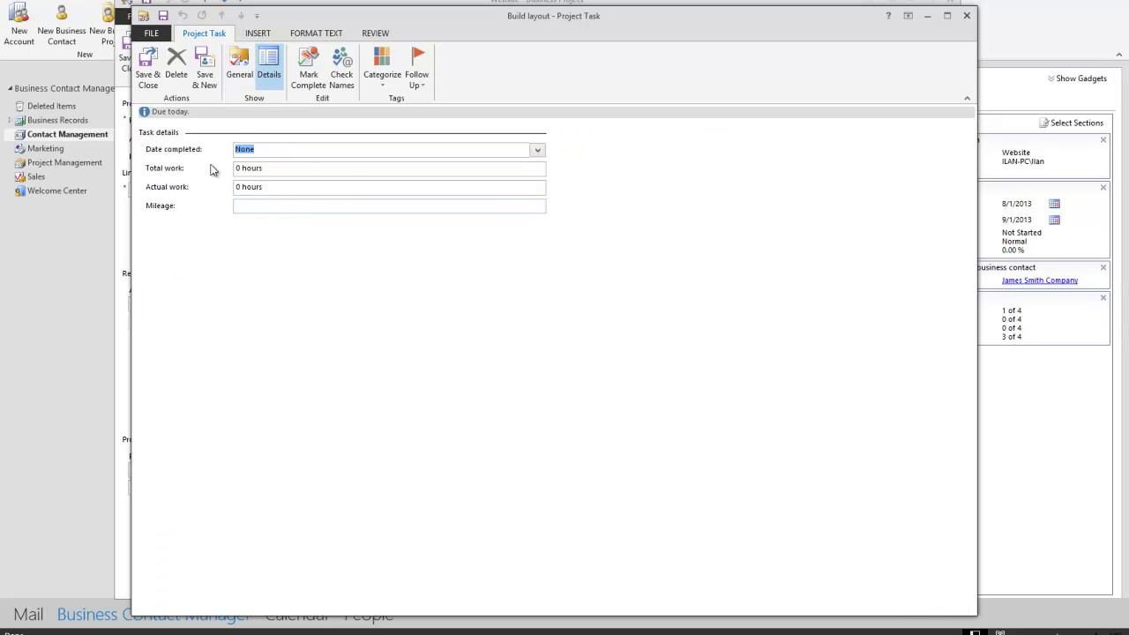
key(Tab)
key(Tab)
click(240, 76)
Step: Flag the task Attention required and turn on a reminder for Wed 7/24/2013 at 8:00 AM
click(529, 339)
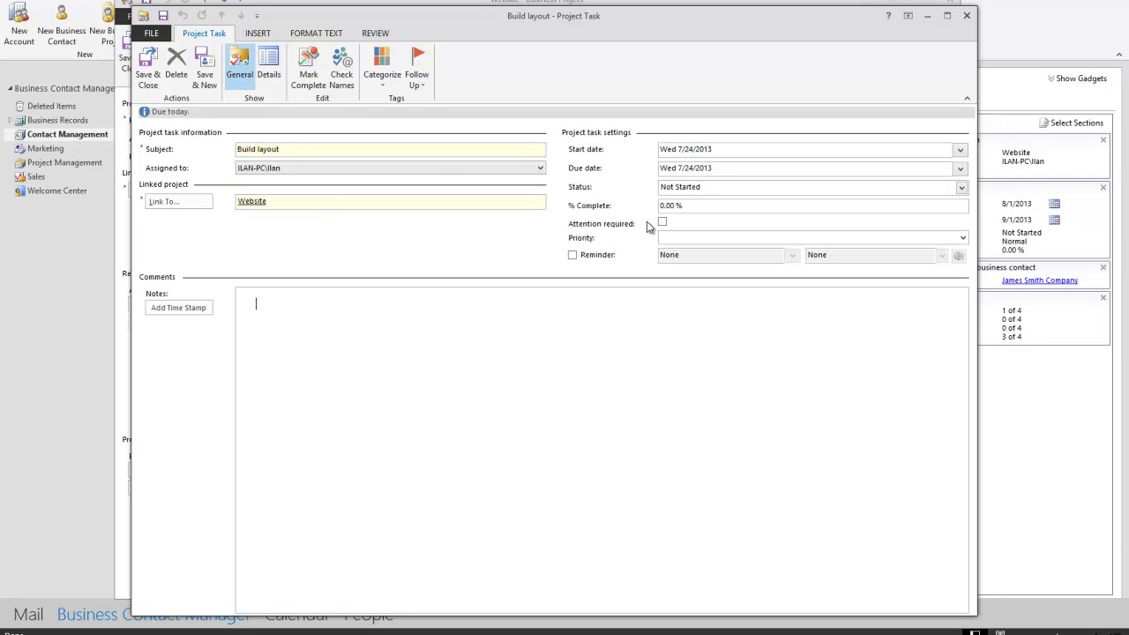
click(661, 223)
click(571, 255)
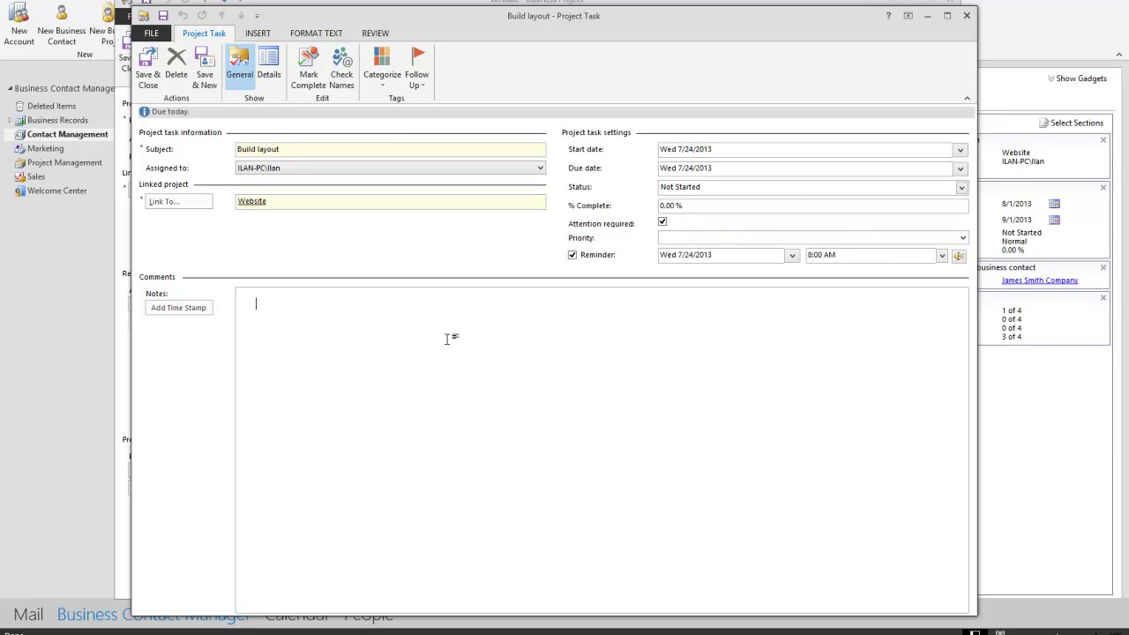
Step: Add a time-stamped deadline note and move the reminder to 7/31/2013 at 10:30 AM
click(178, 308)
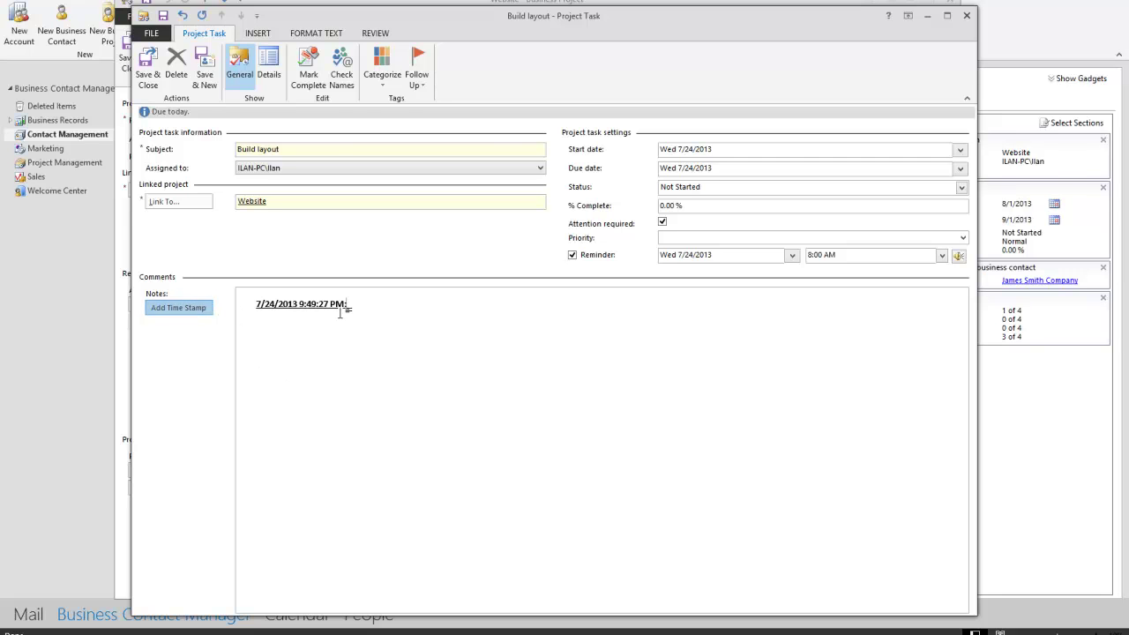
text(Layout is due next week.)
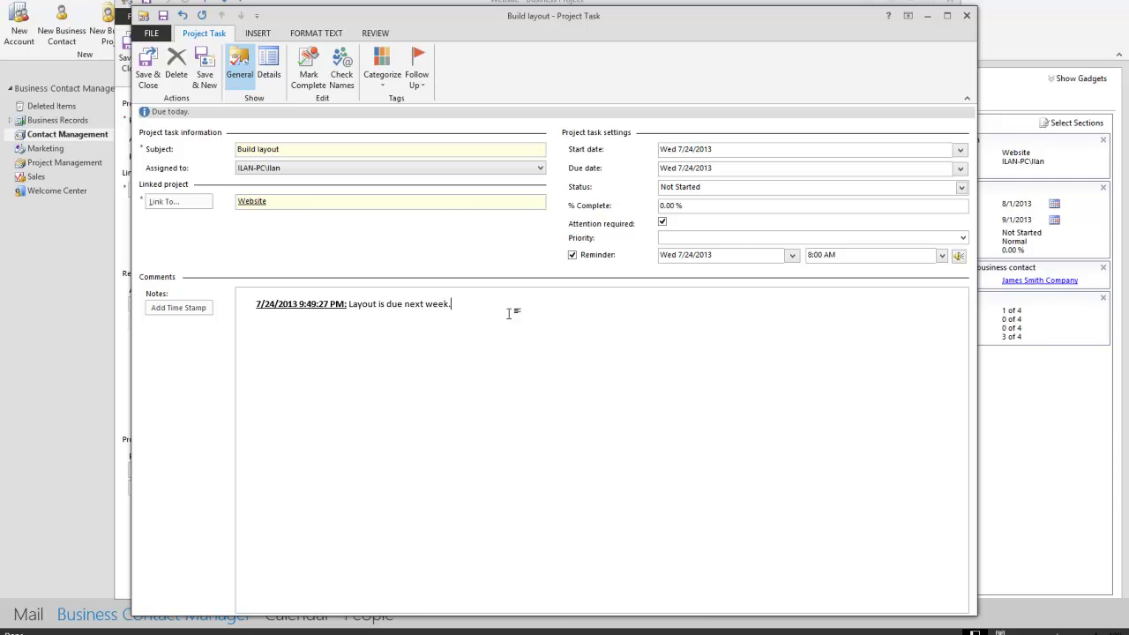
click(791, 255)
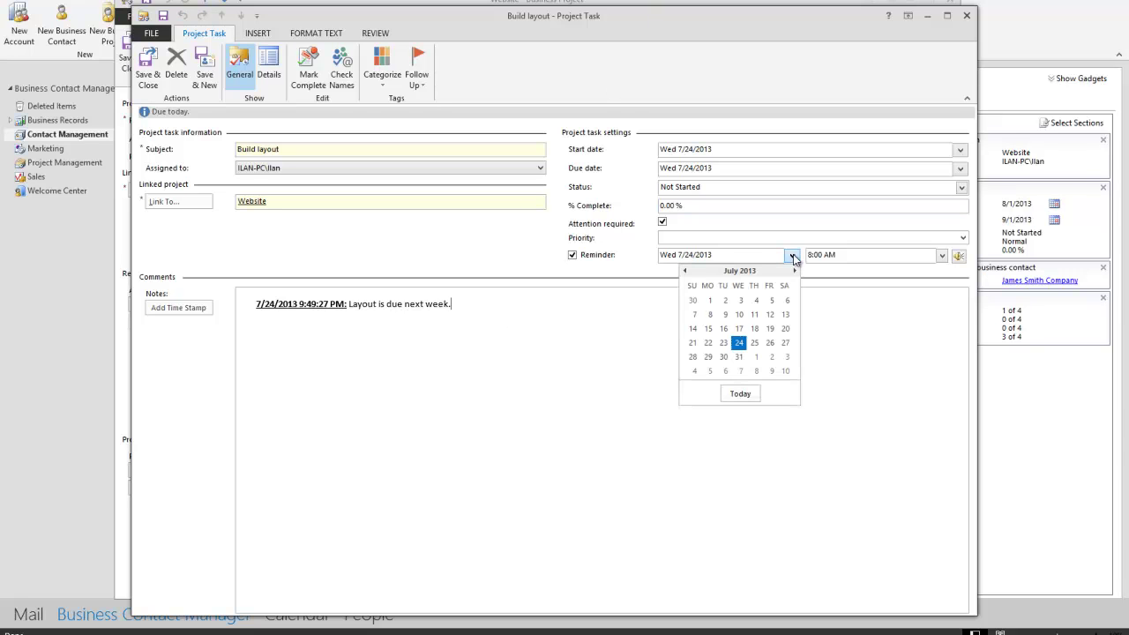
click(739, 356)
click(942, 255)
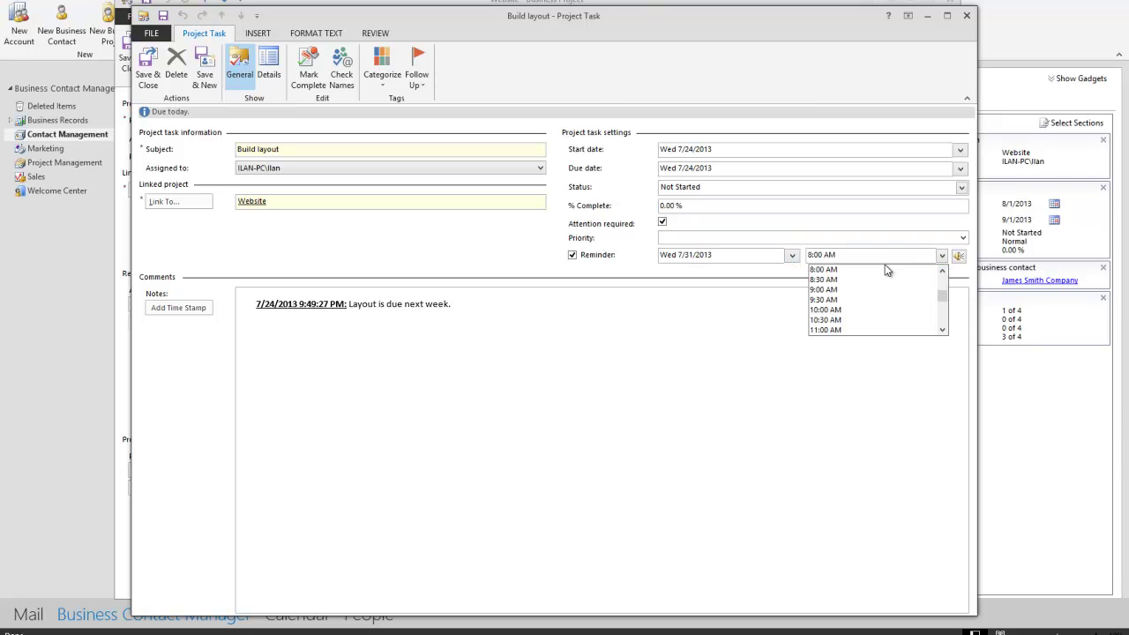
click(843, 319)
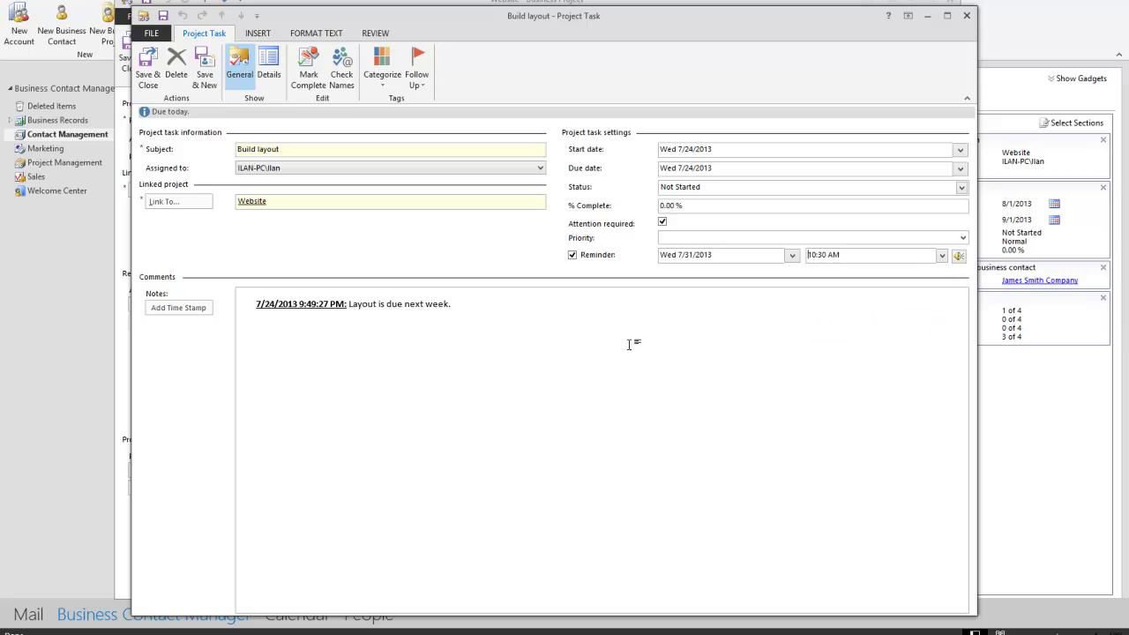
click(958, 256)
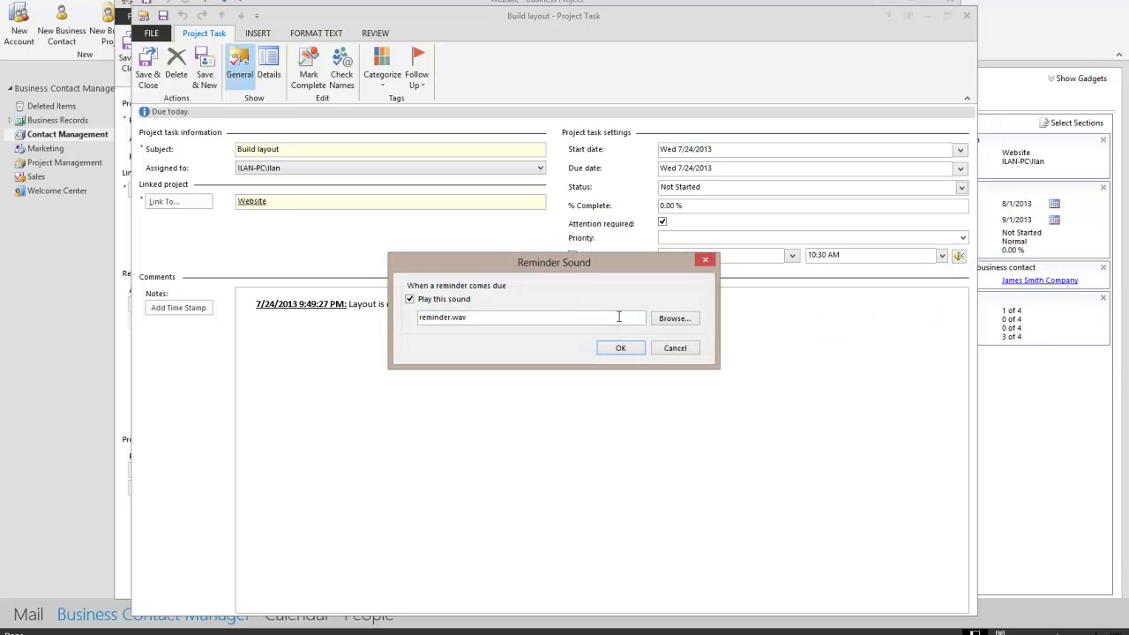
click(620, 347)
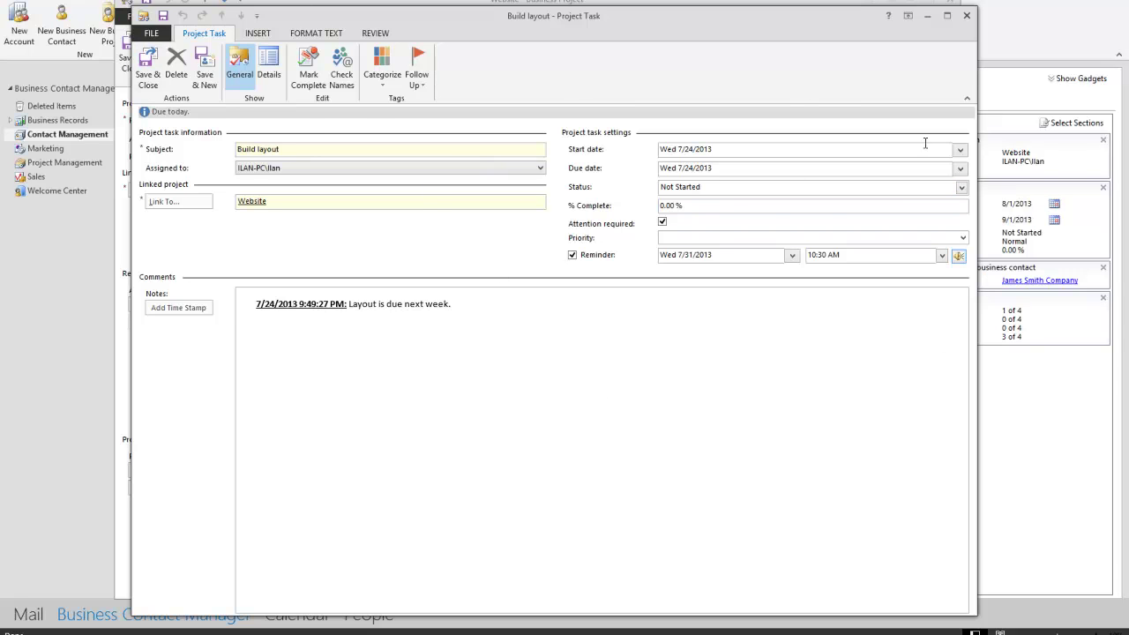
Step: Set the task status to Waiting on someone else and % Complete to 25%
click(713, 188)
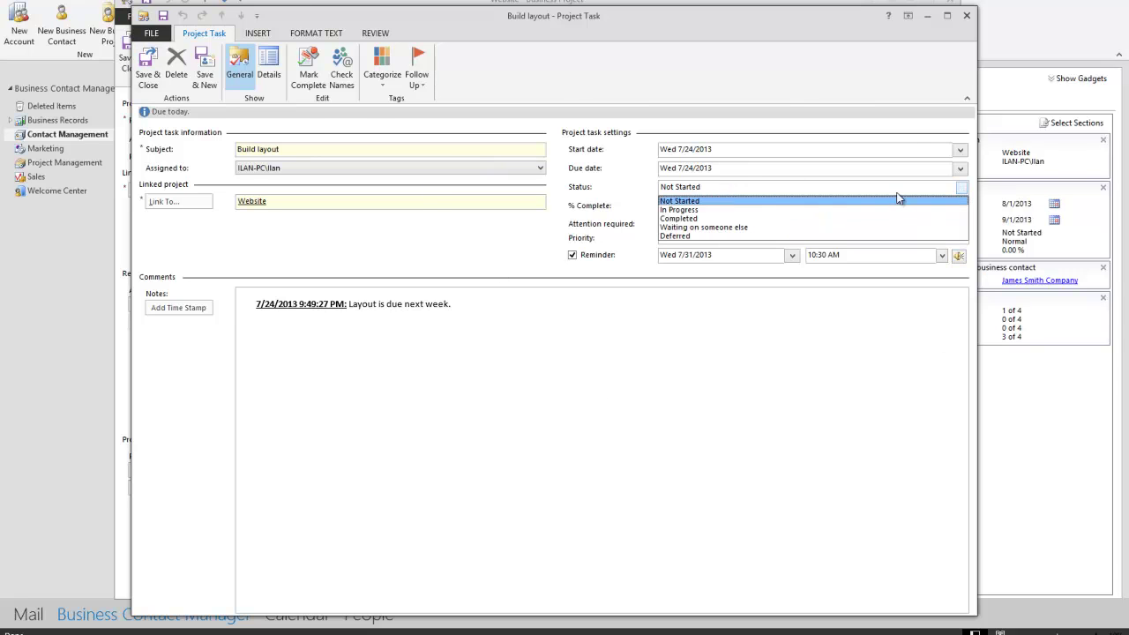
click(711, 228)
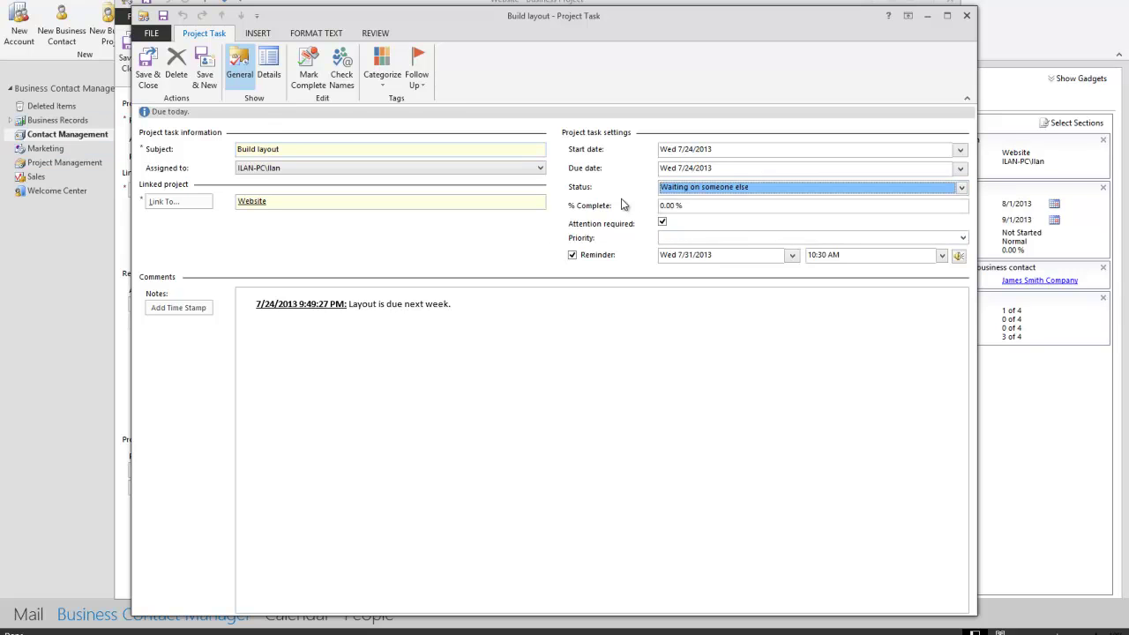
click(697, 208)
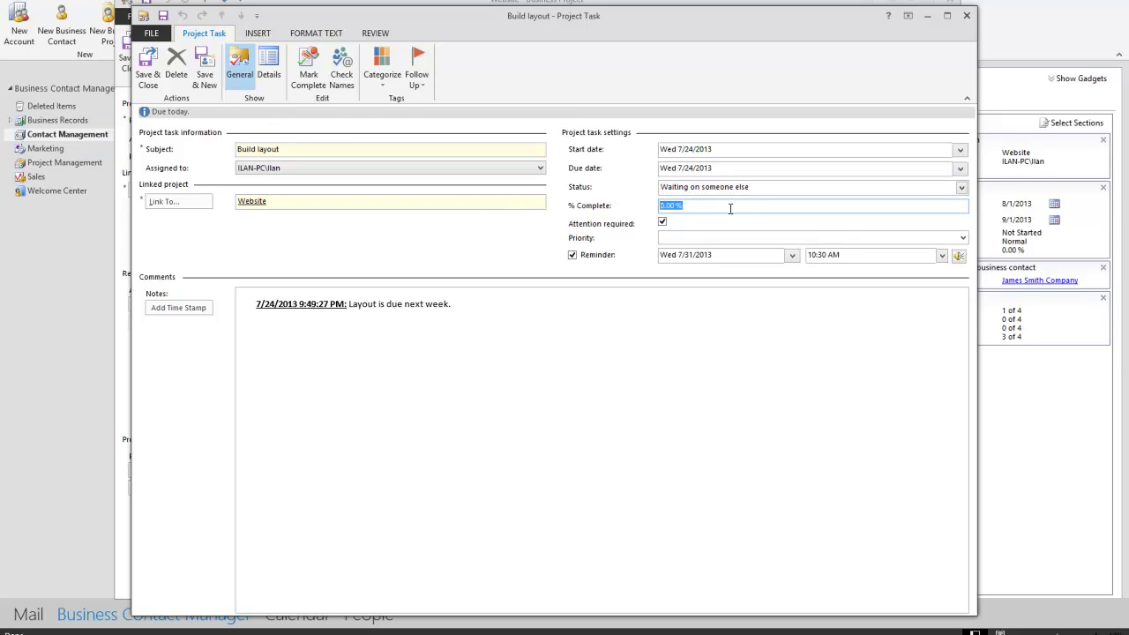
text(25)
Step: Save the Build layout task and close the Website project
click(147, 69)
click(763, 251)
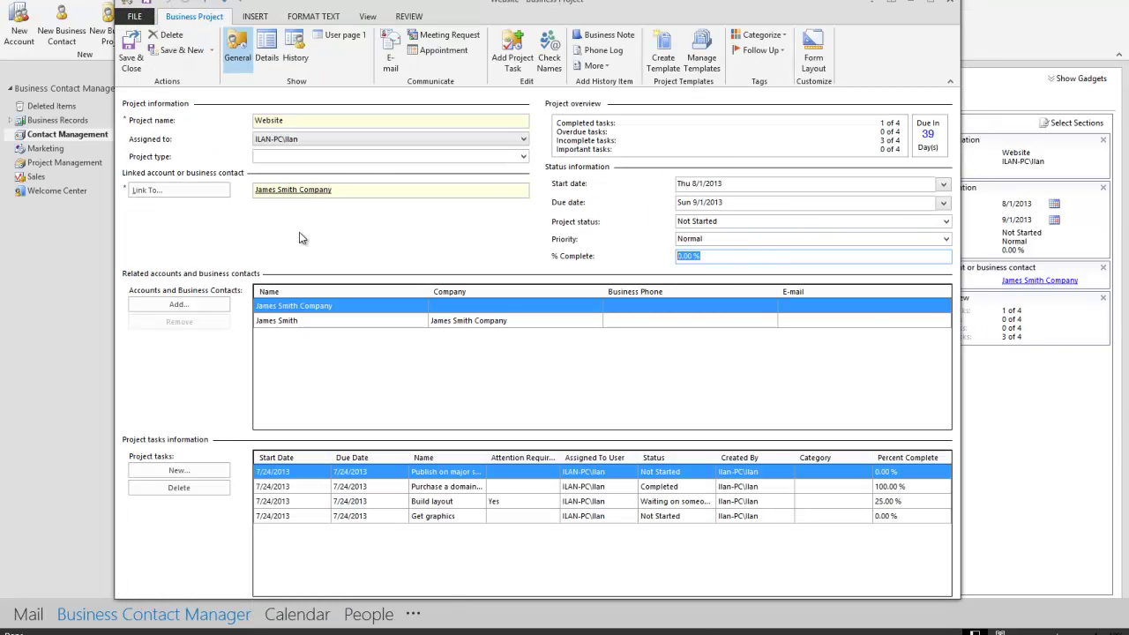
click(921, 501)
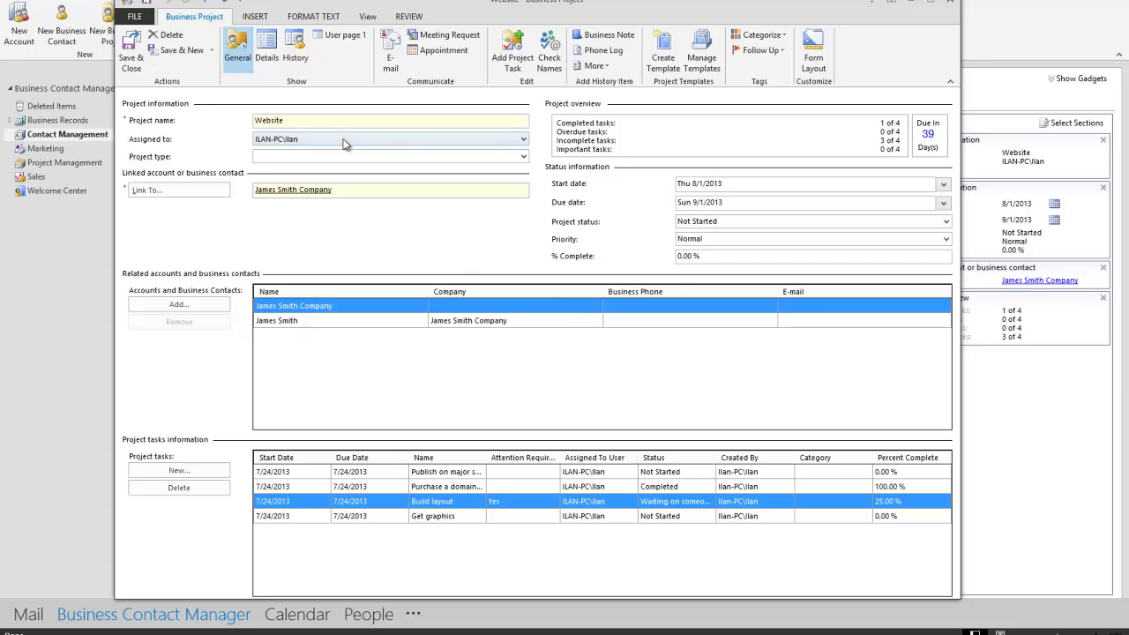
click(132, 47)
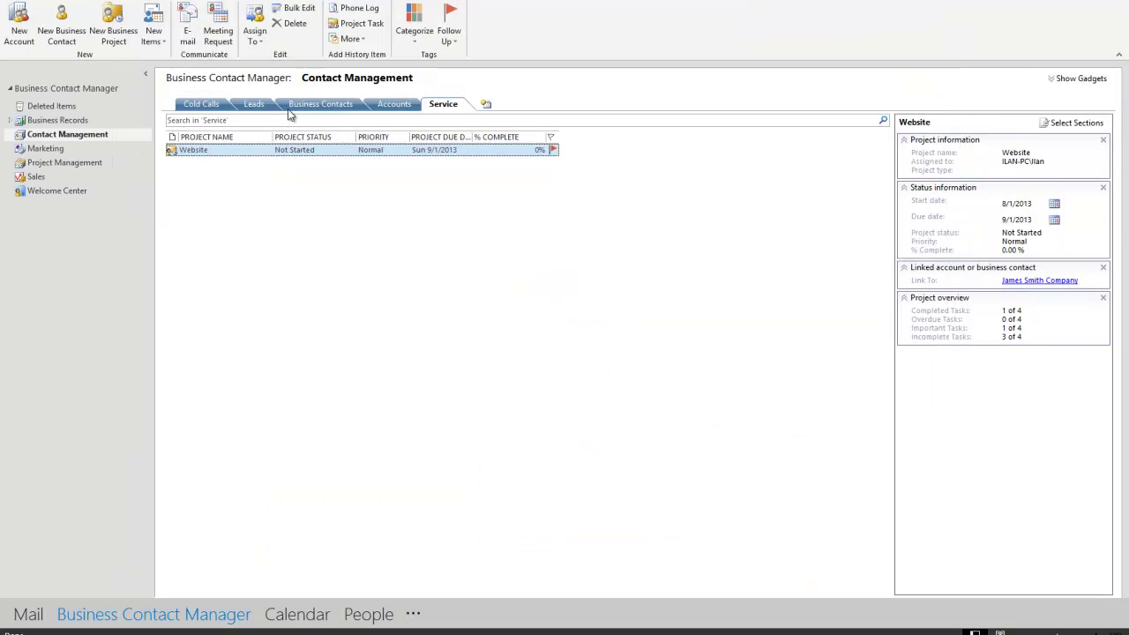
Step: Reopen the Website project, set its project status to In Progress, and save it
double_click(276, 152)
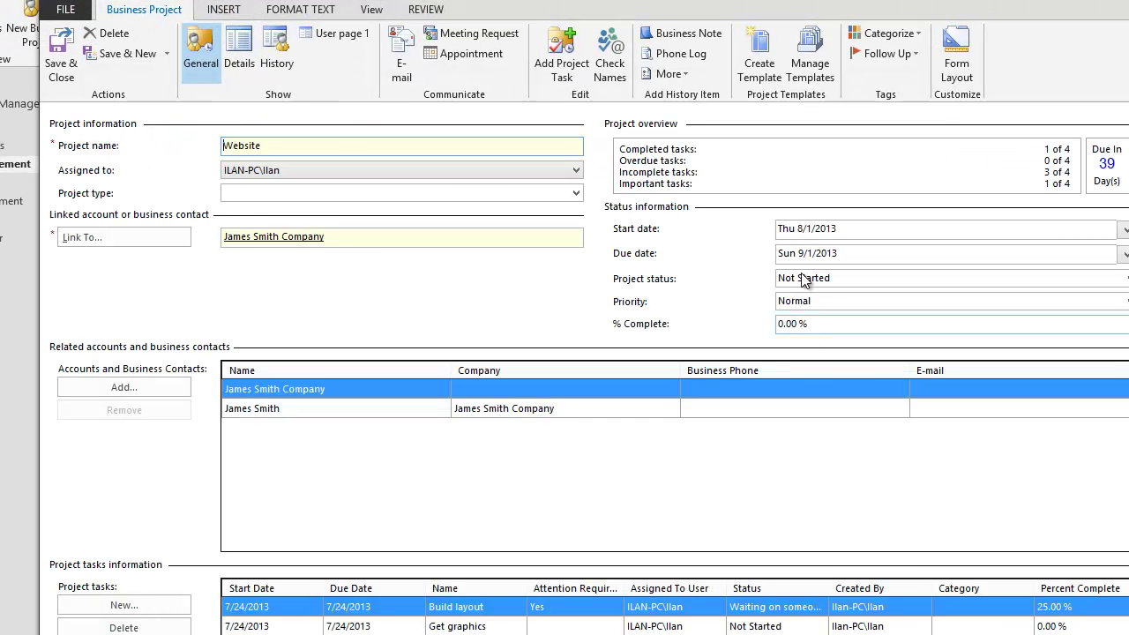
click(825, 278)
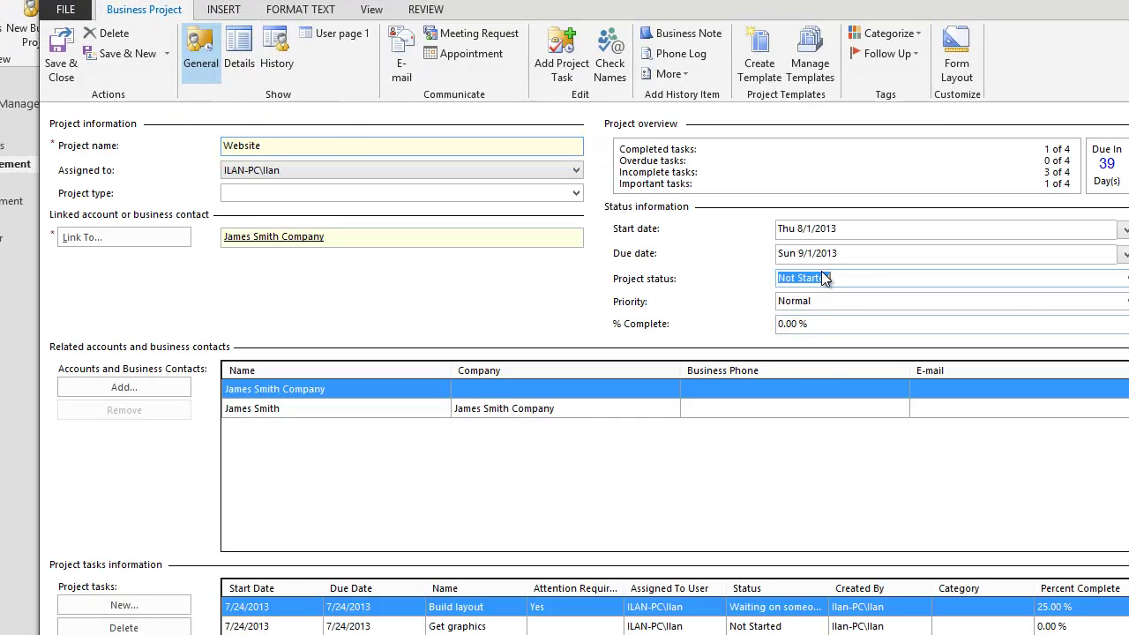
click(1125, 282)
click(869, 314)
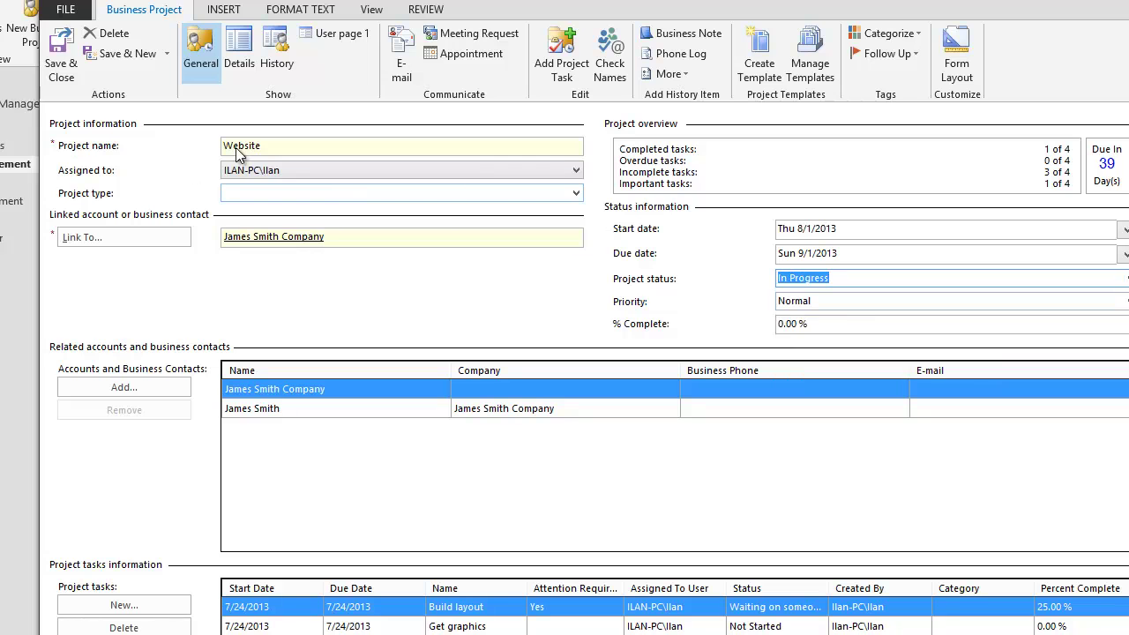
click(56, 70)
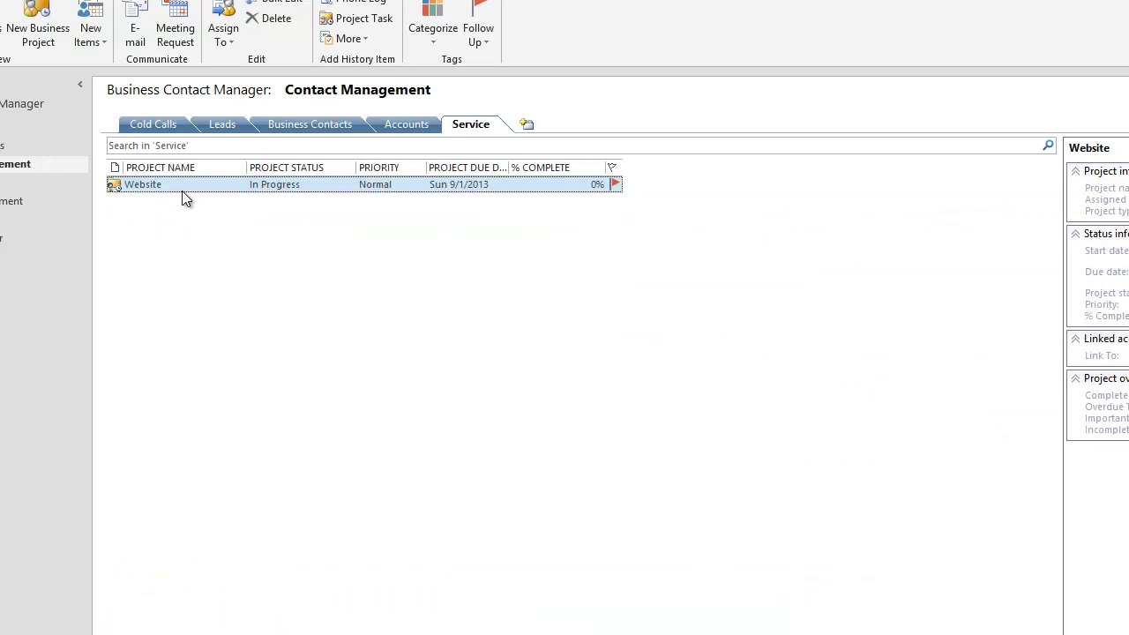
Step: Review the client contact's History and Details pages, close the record, and switch to Accounts
click(311, 125)
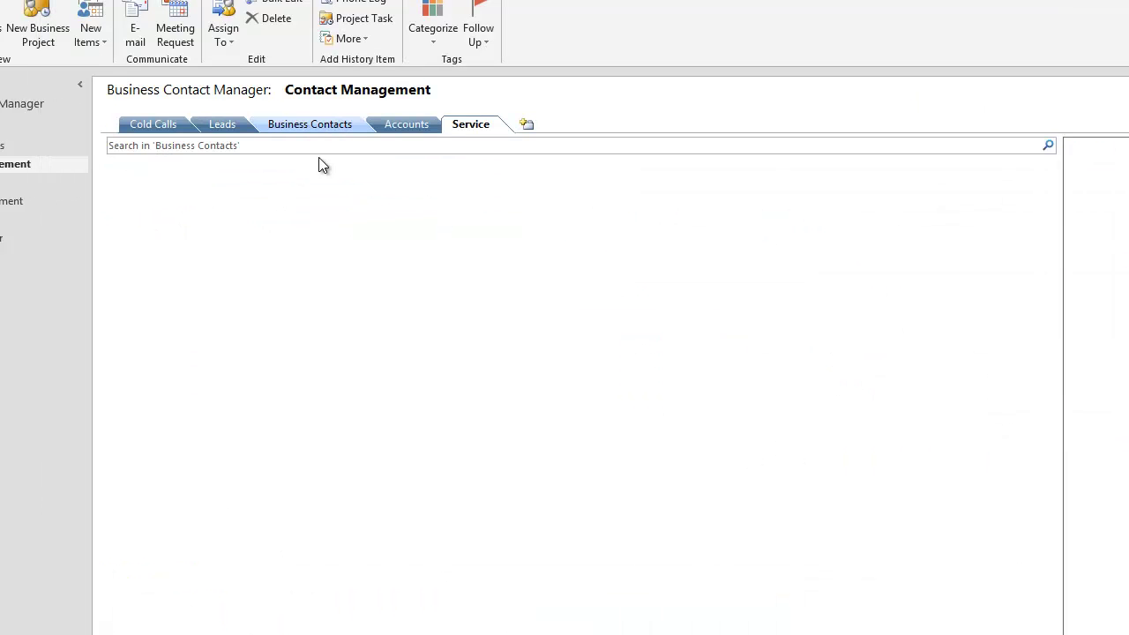
double_click(218, 182)
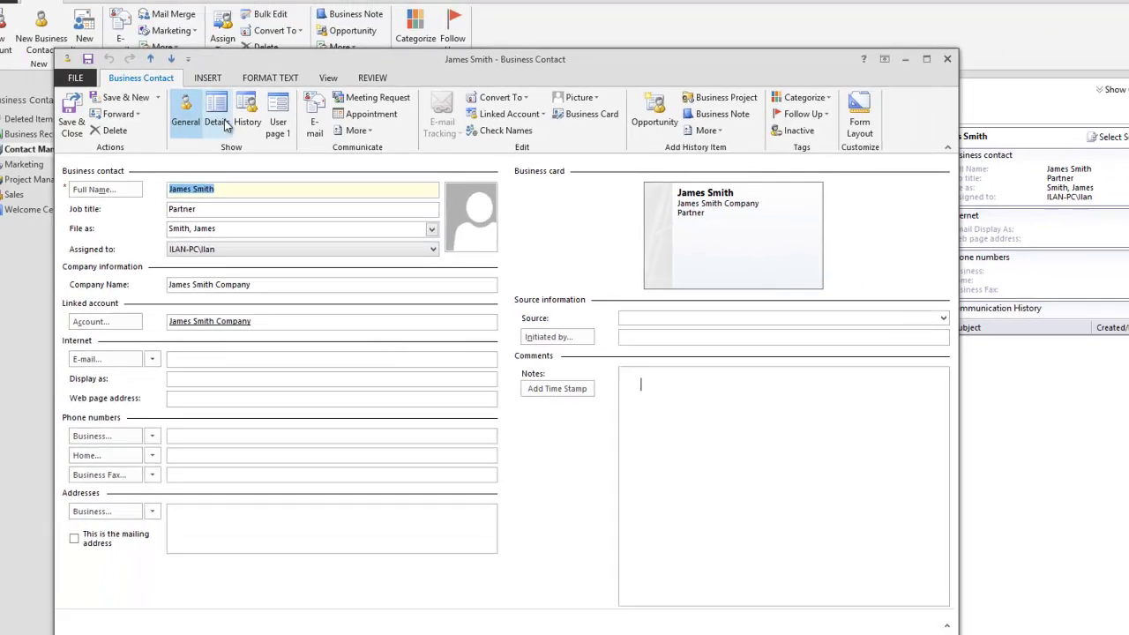
click(244, 122)
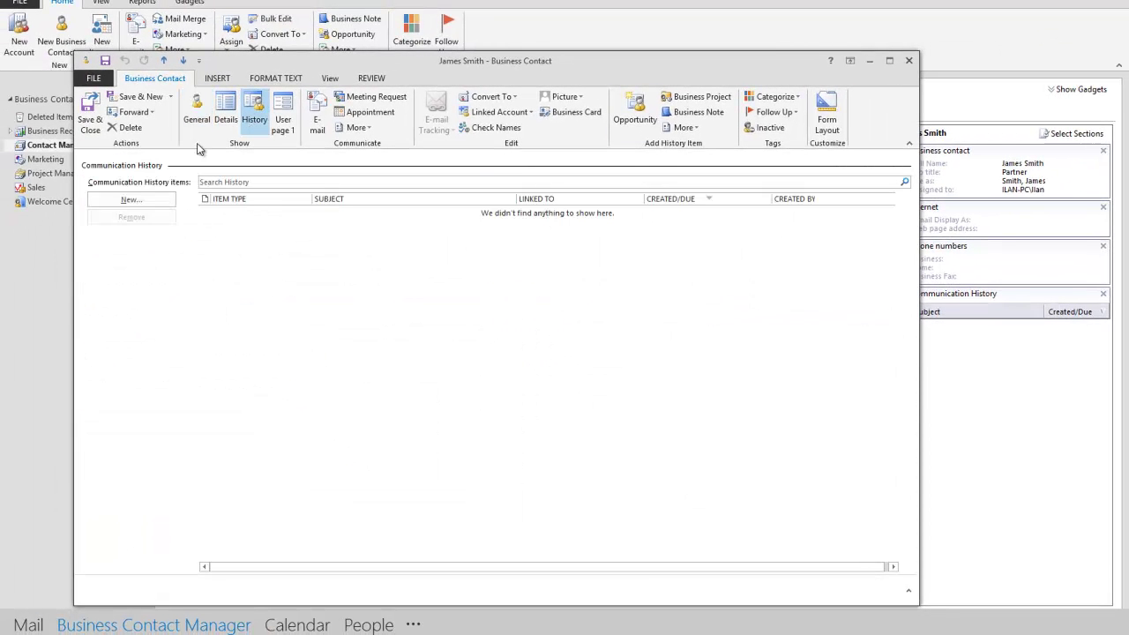
click(225, 120)
click(194, 120)
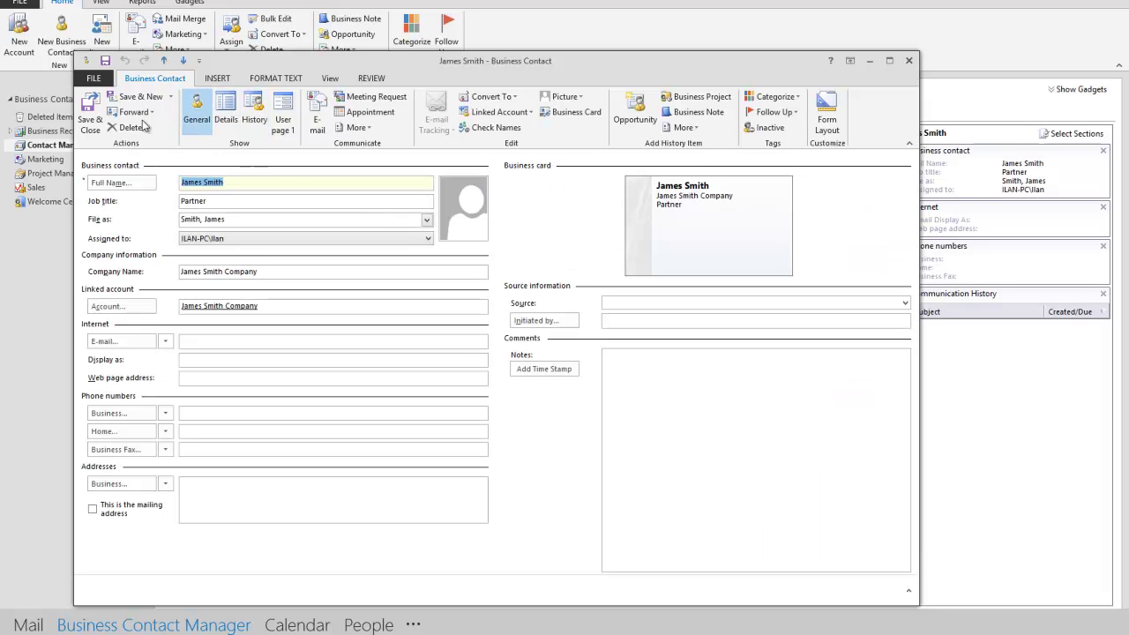
click(90, 120)
click(394, 116)
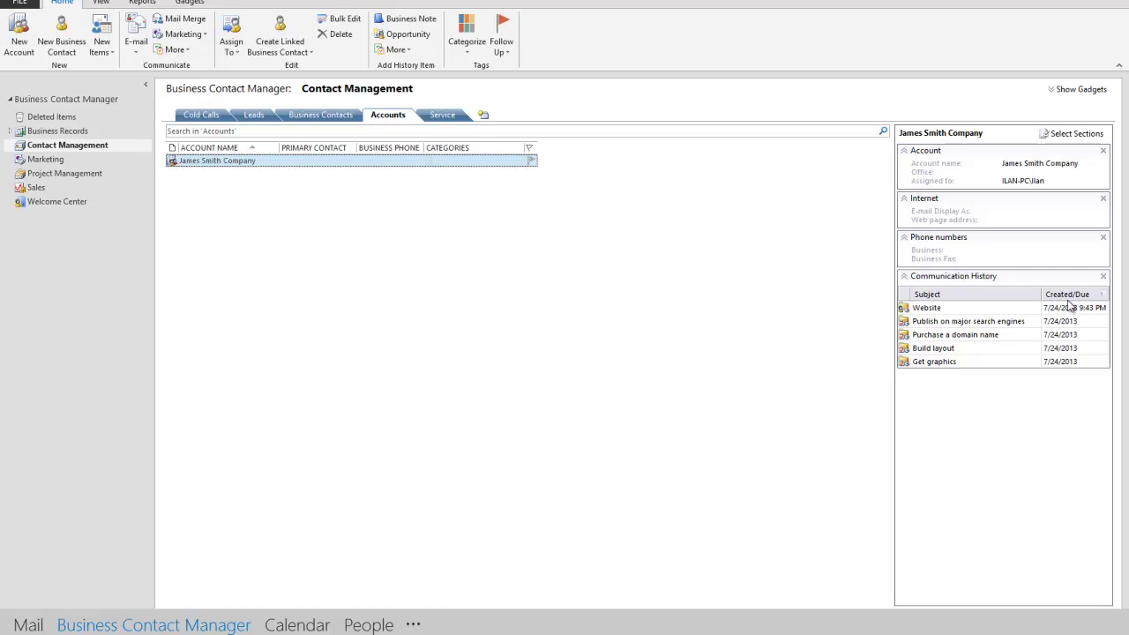
Step: Review the history entries: Get graphics, Build layout, Purchase a domain name, Publish on major search engines, Website
click(945, 362)
click(930, 349)
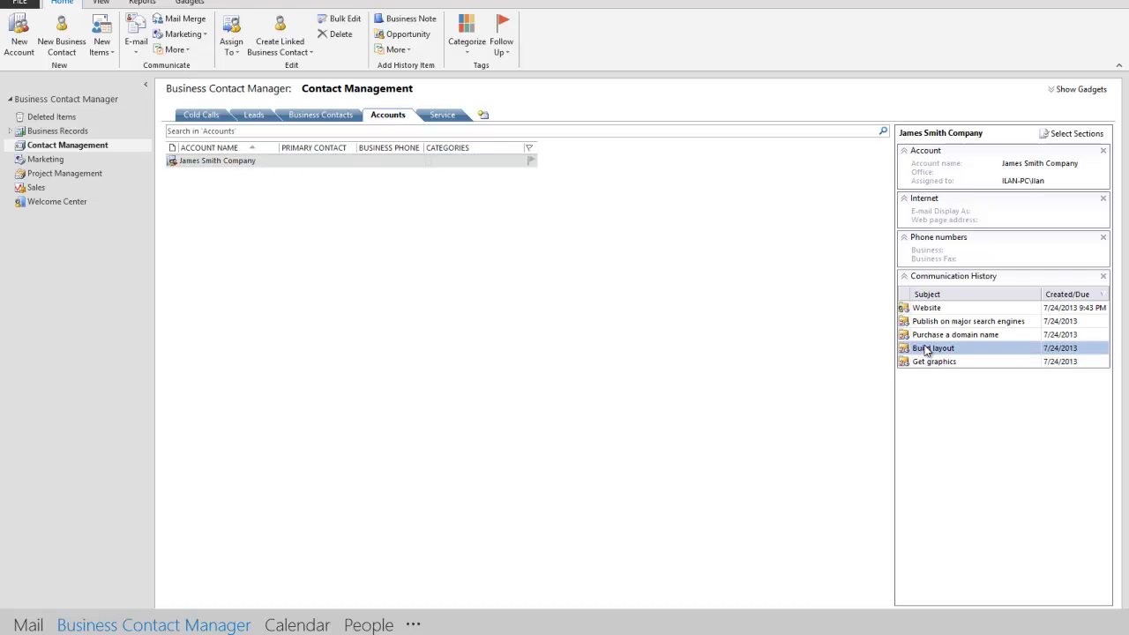
click(943, 336)
click(944, 324)
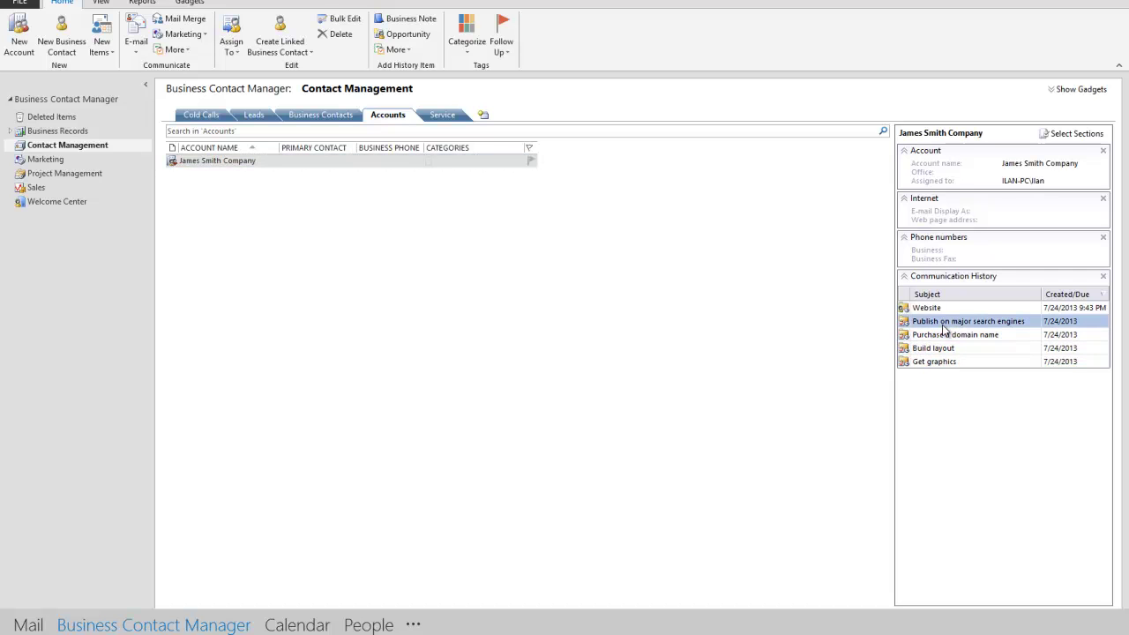
click(945, 310)
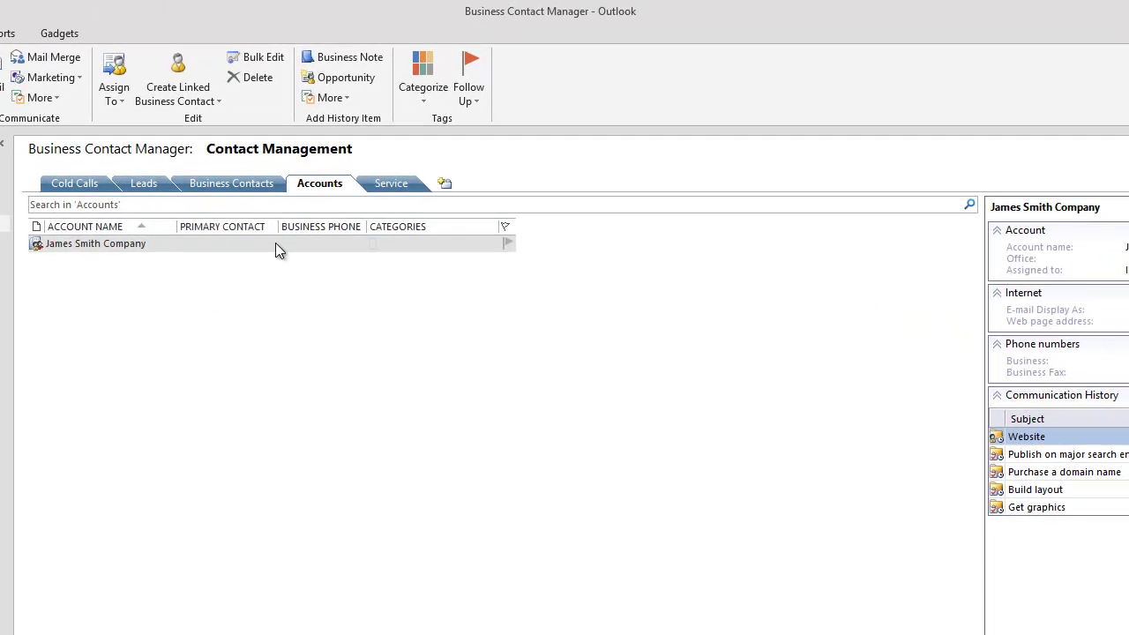
double_click(76, 249)
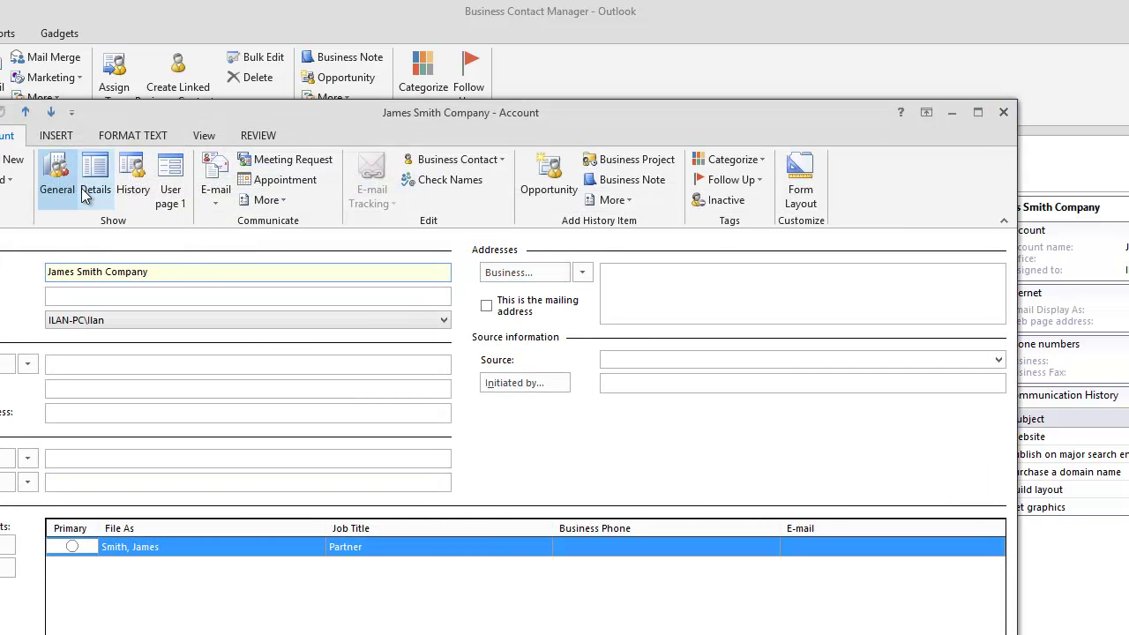
click(128, 186)
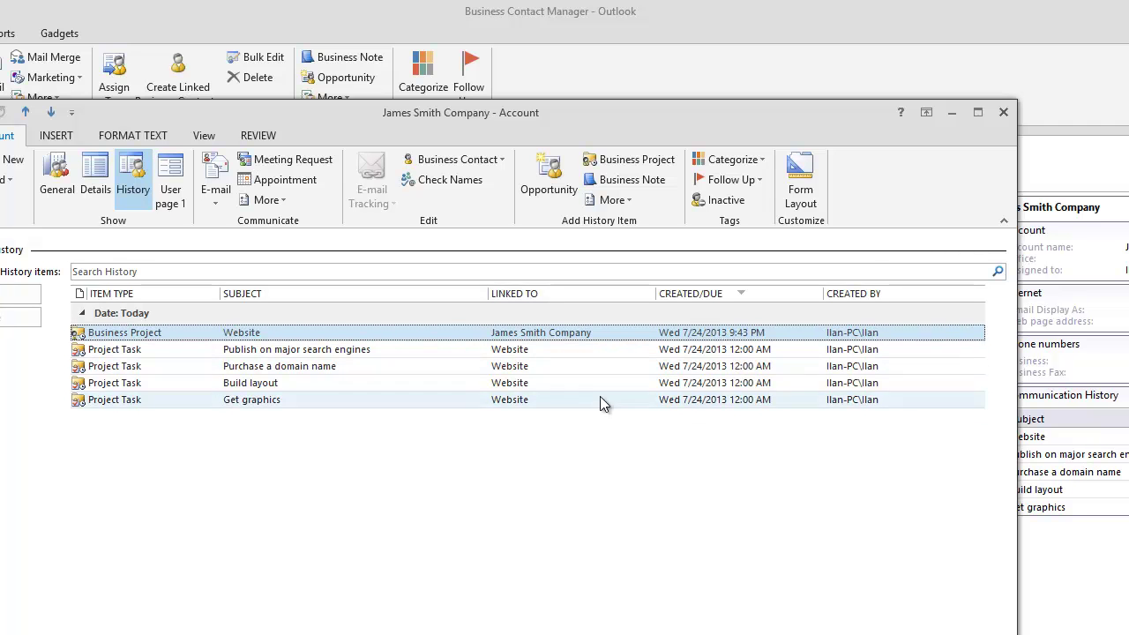
click(1002, 110)
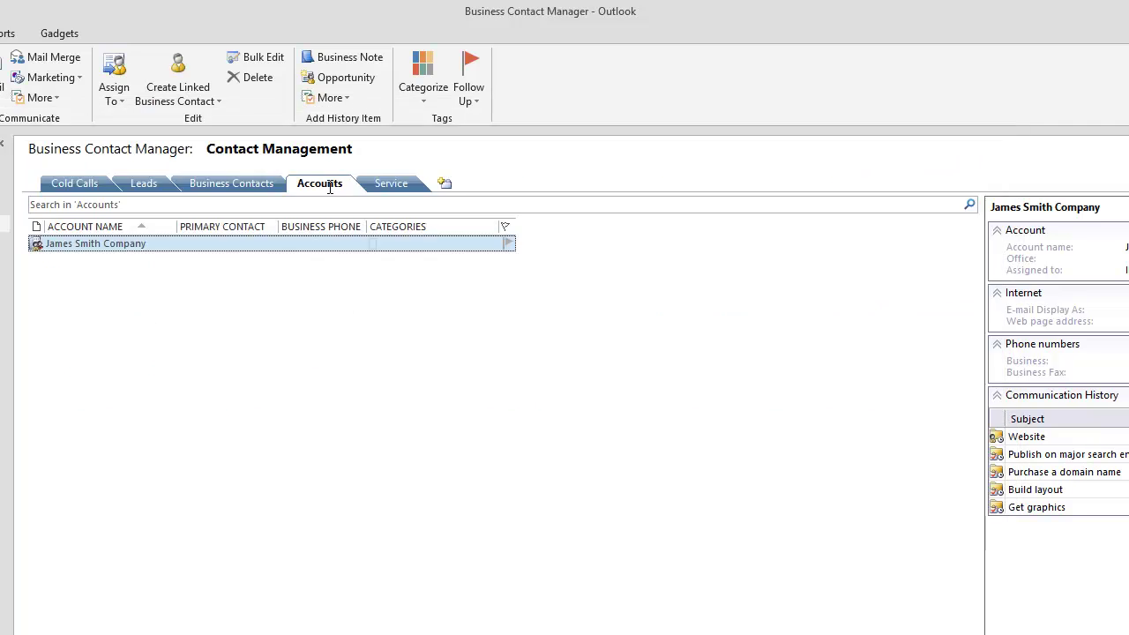
click(391, 184)
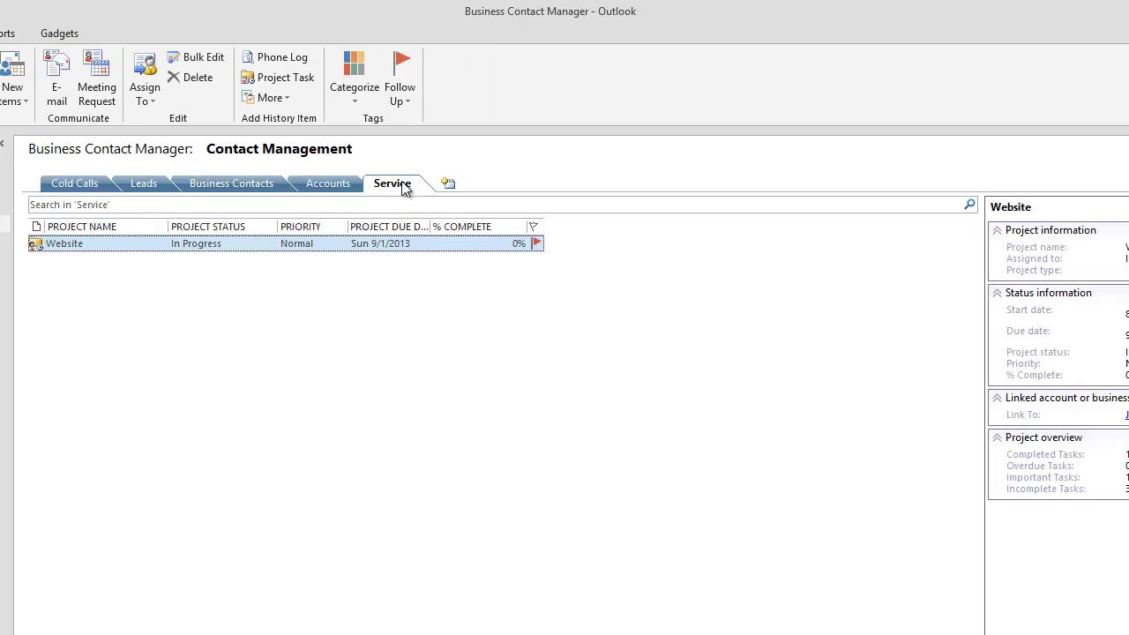
Step: Open the Website project's empty History page, start an e-mail, then discard it unsaved
double_click(63, 247)
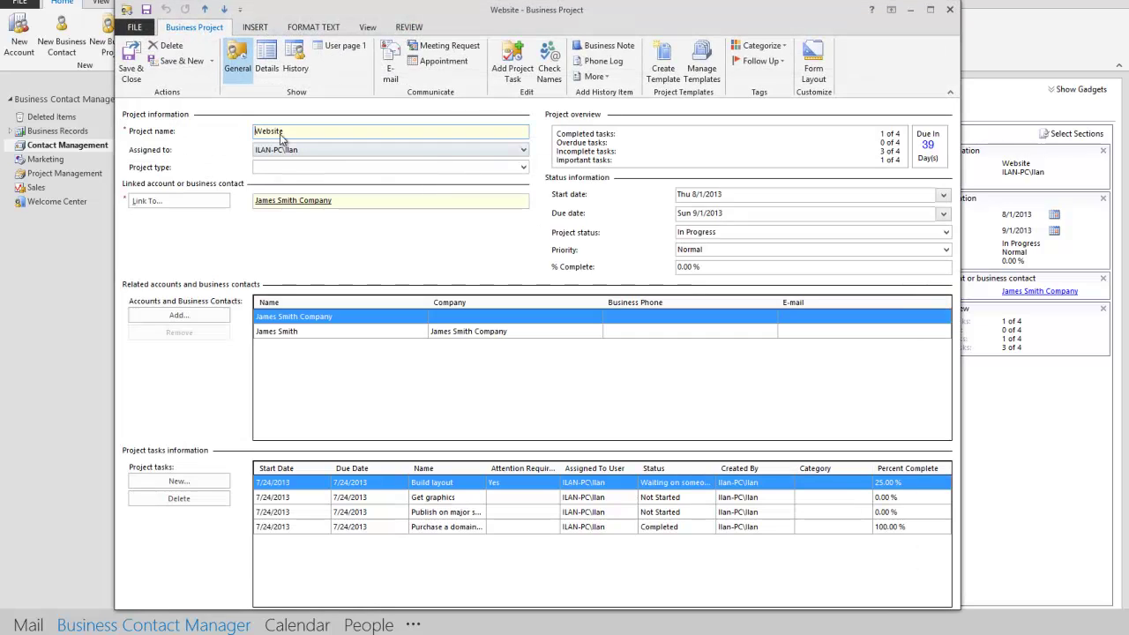
click(291, 55)
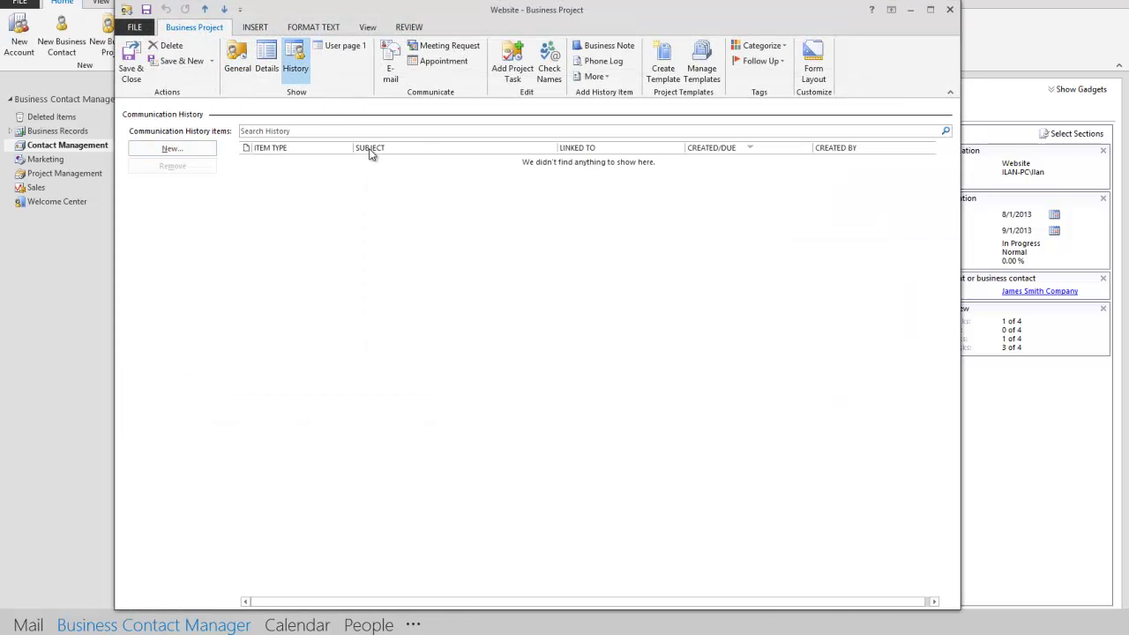
click(388, 59)
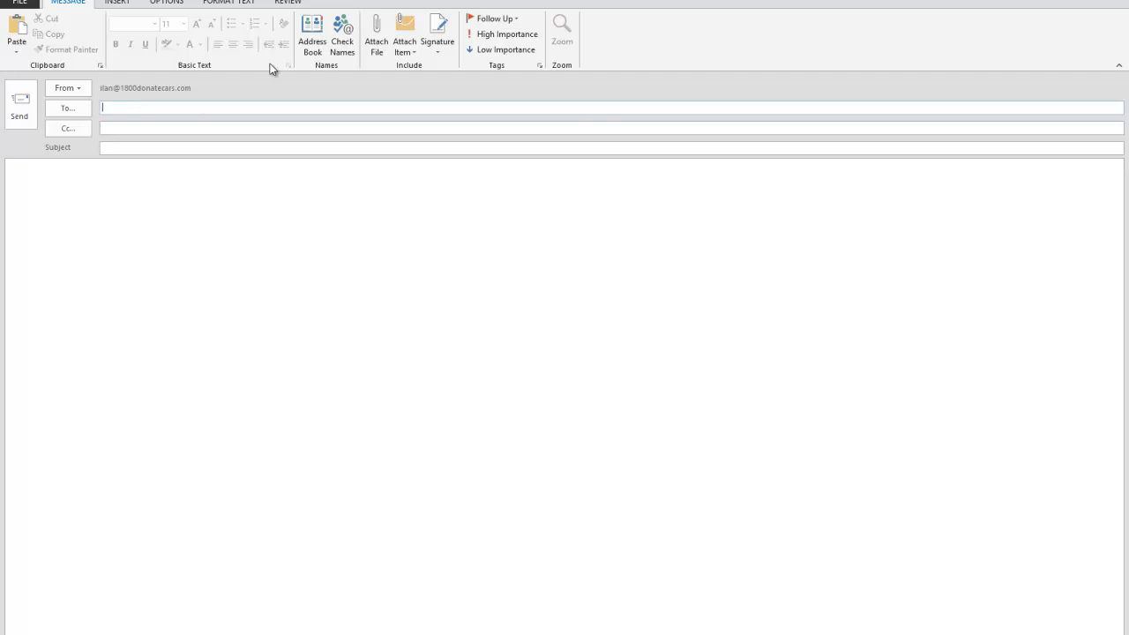
key(super+Down)
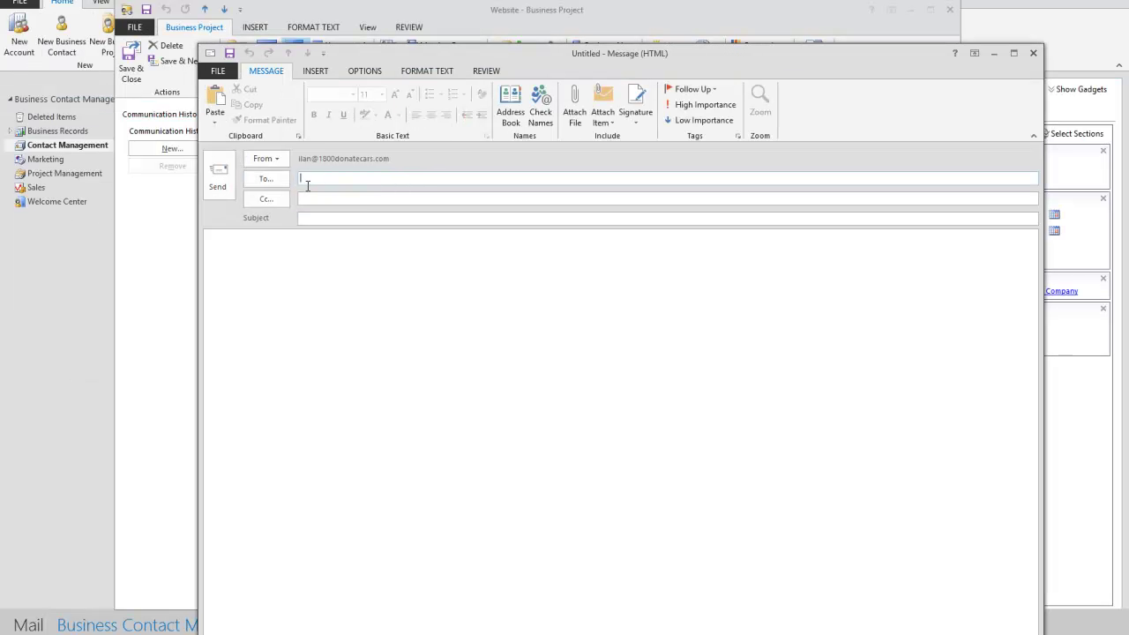
click(1037, 53)
click(571, 362)
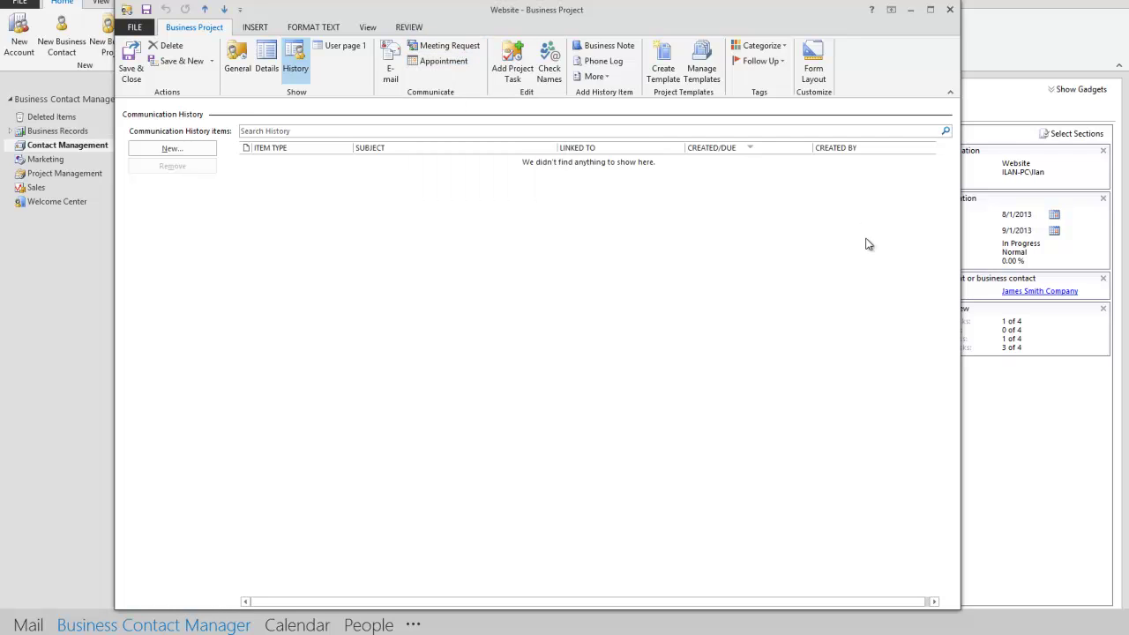
Step: Start a phone log with subject 'Follow up' and call type Follow Up
click(601, 77)
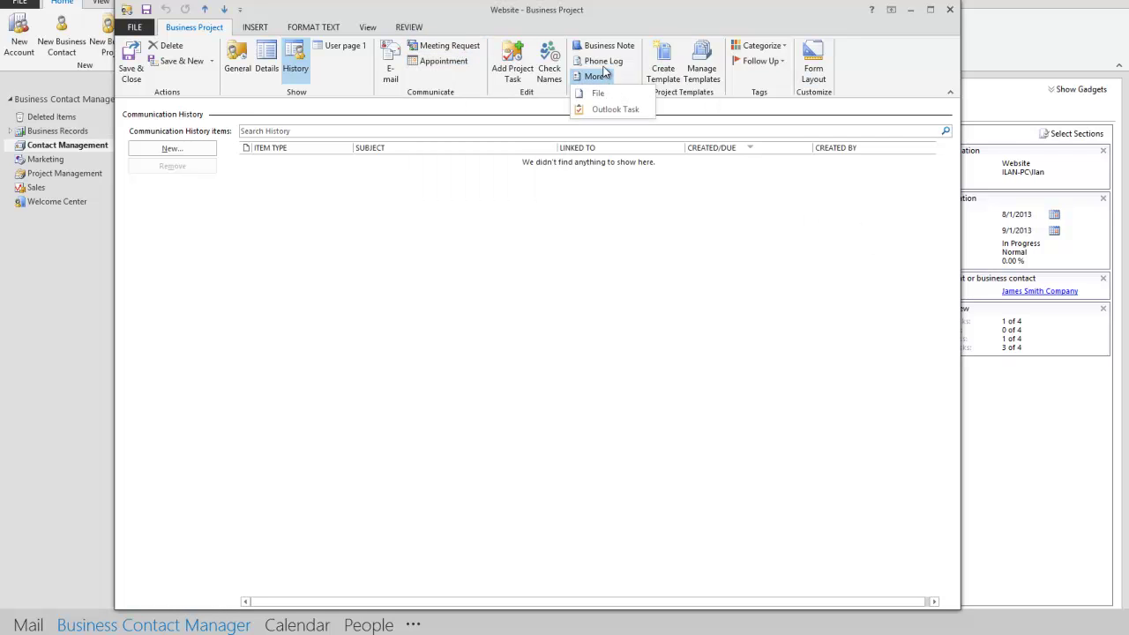
click(689, 298)
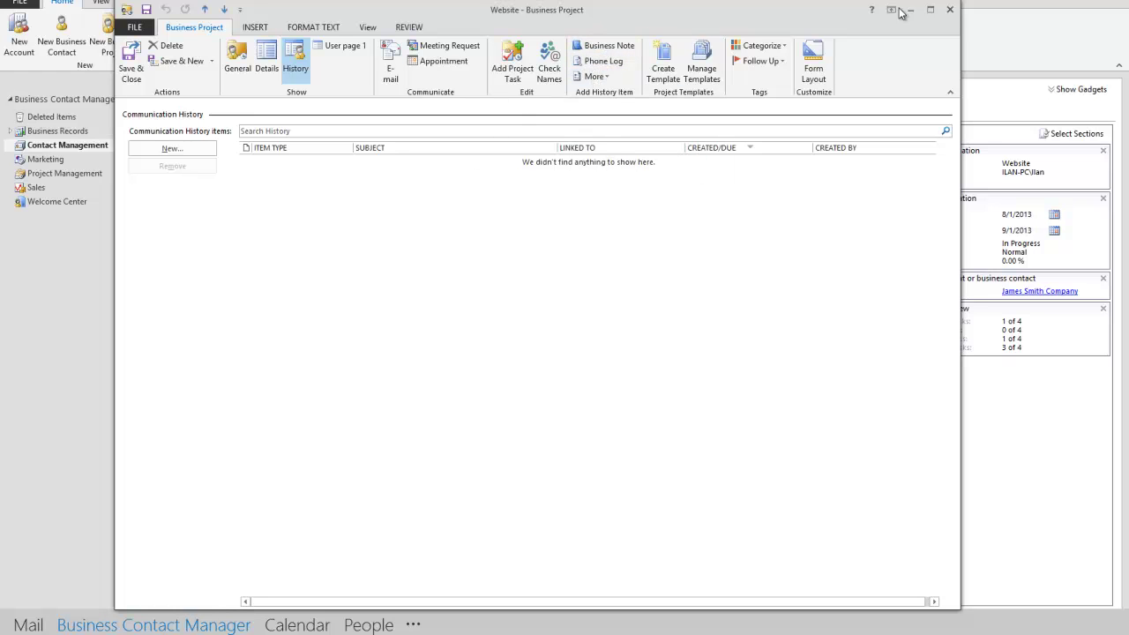
click(949, 9)
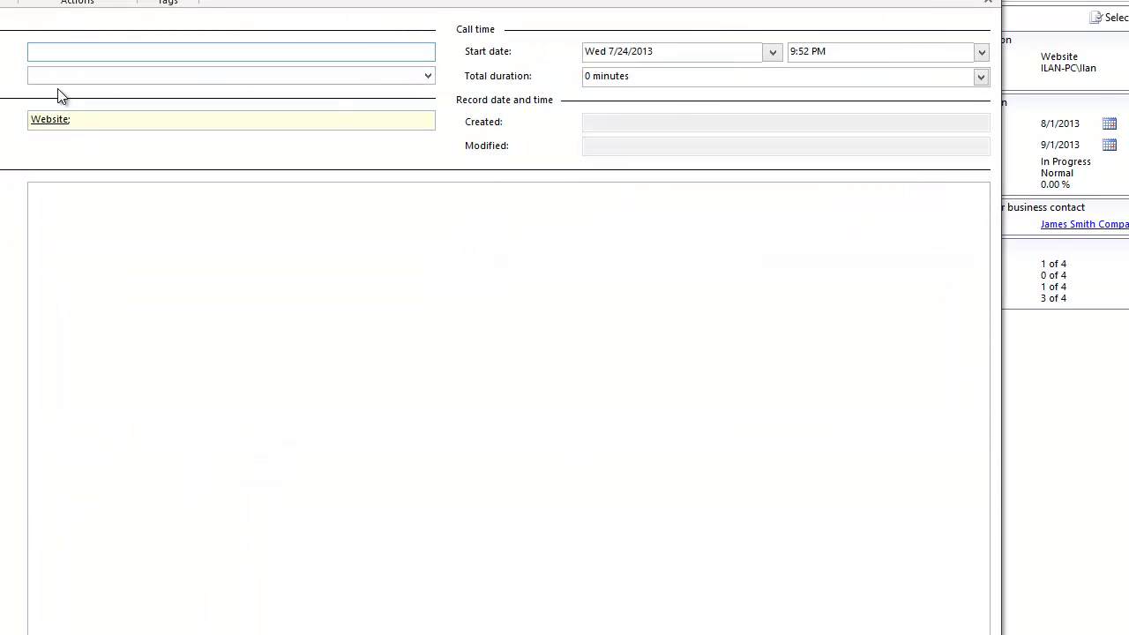
text(Follow up)
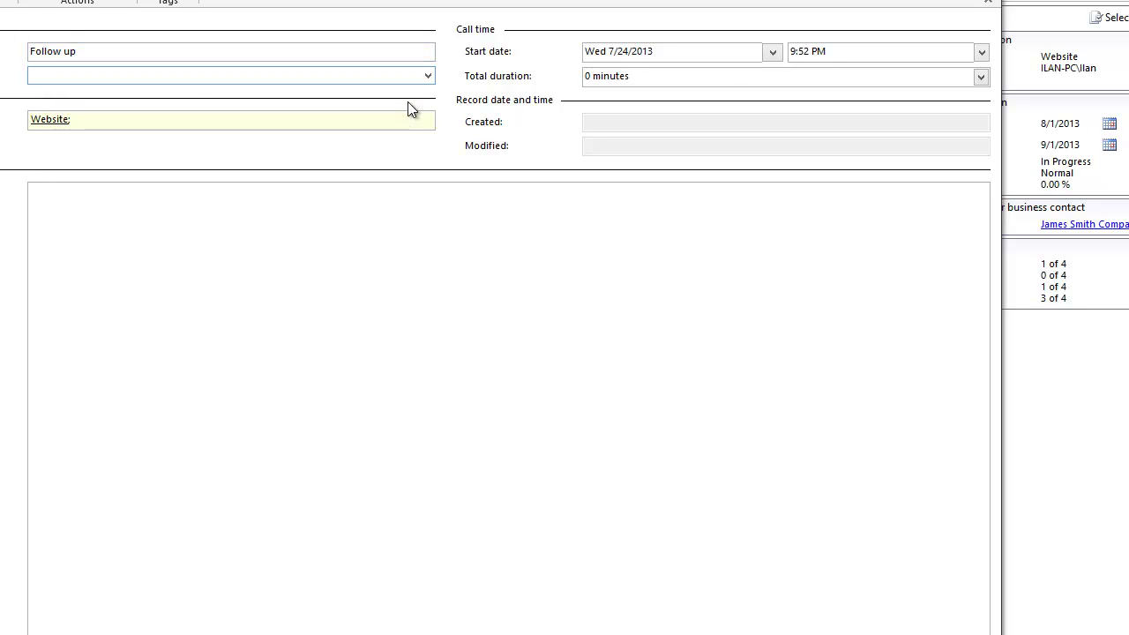
click(427, 75)
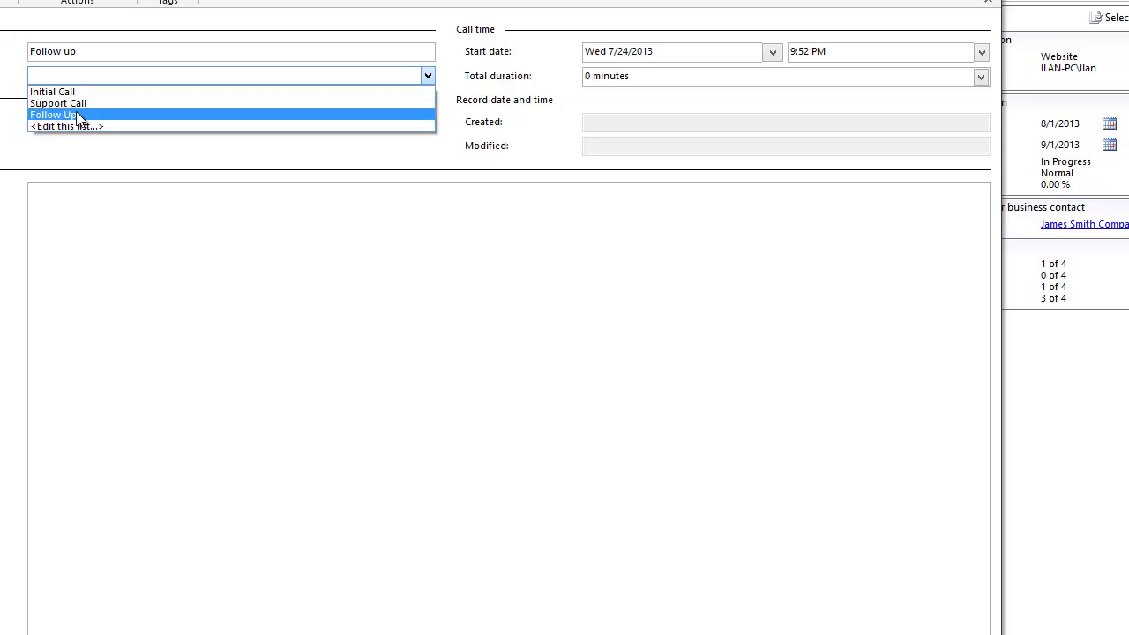
click(77, 118)
Step: Add the note 'Just following up...', set the duration to 30 minutes, and save the log
click(132, 275)
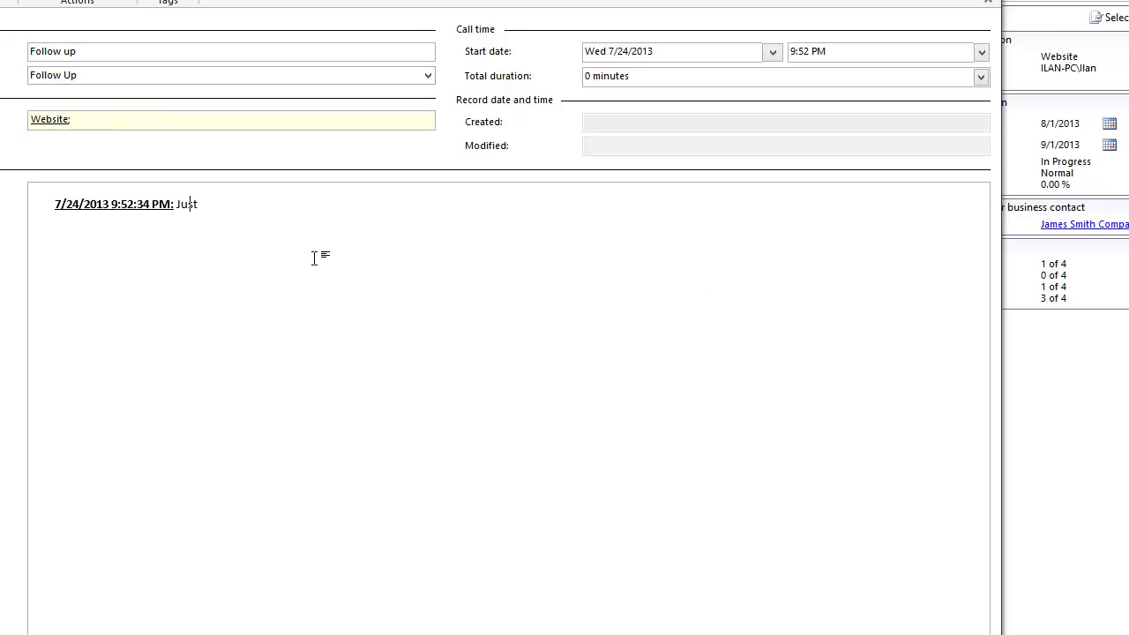
text(Just following up...)
click(981, 78)
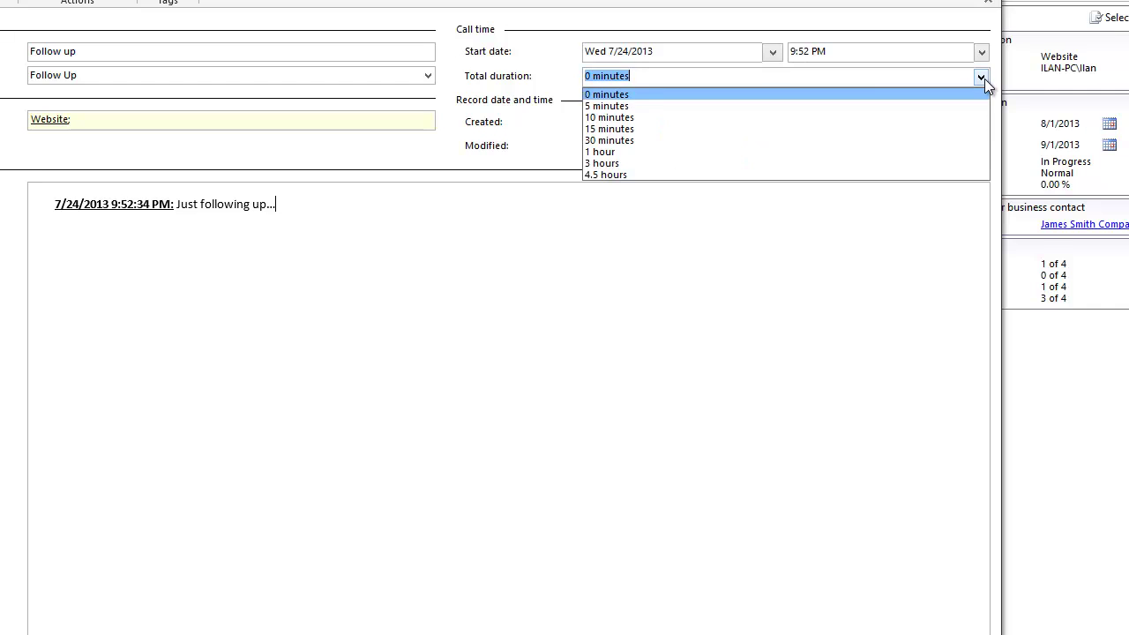
click(636, 138)
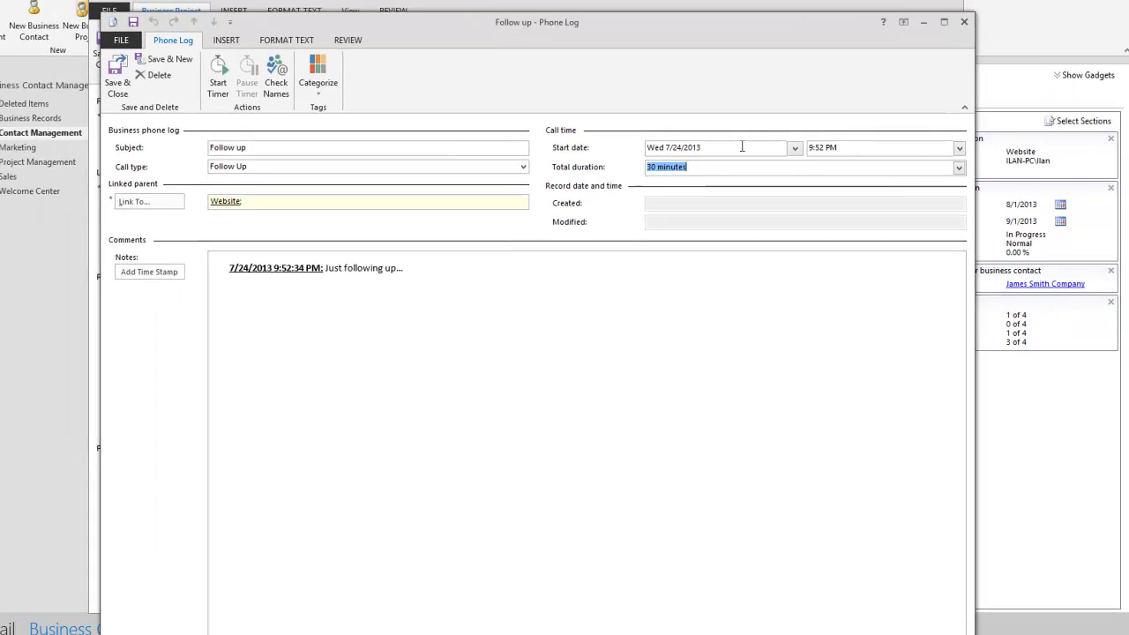
click(117, 84)
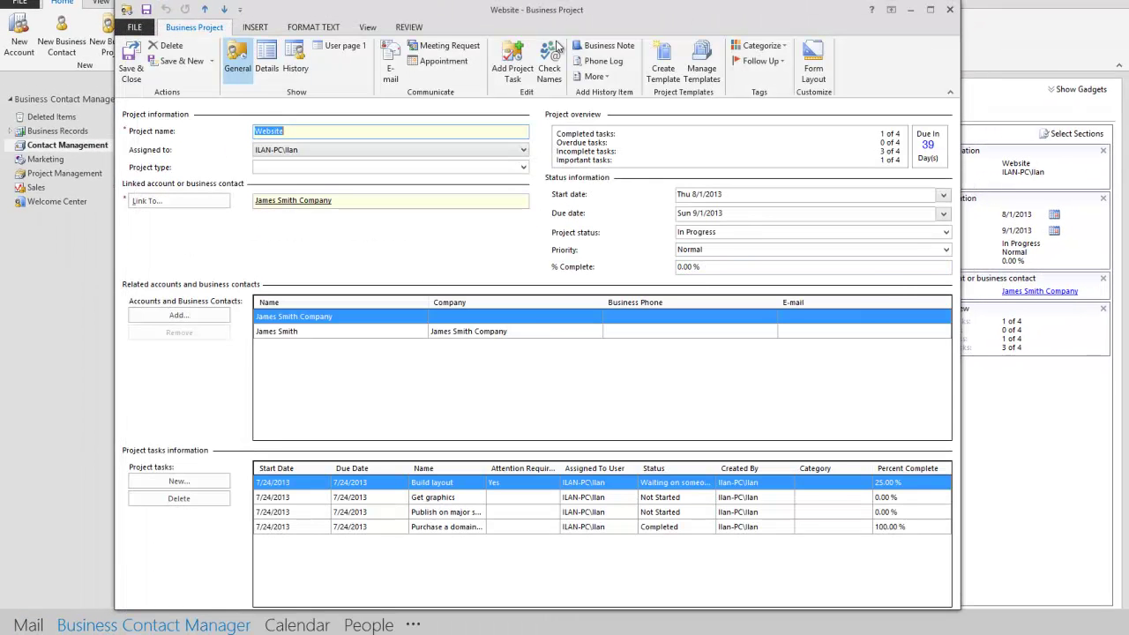
Step: Save the Website project, enable the preview pane's Communication History section, and select the Follow up entry
click(129, 67)
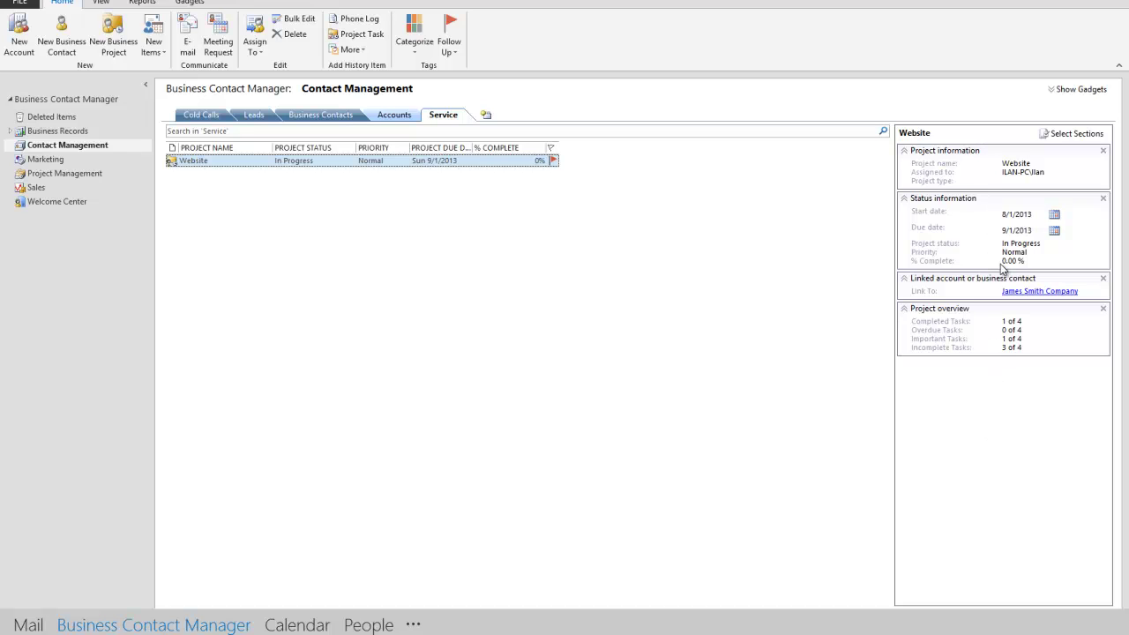
right_click(997, 448)
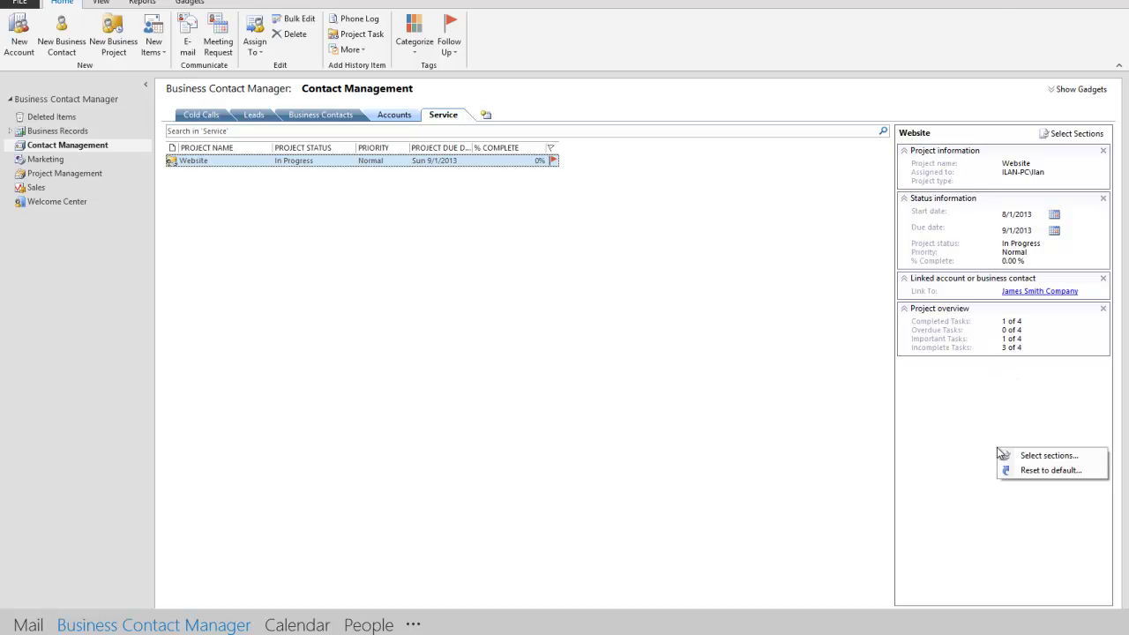
click(1040, 457)
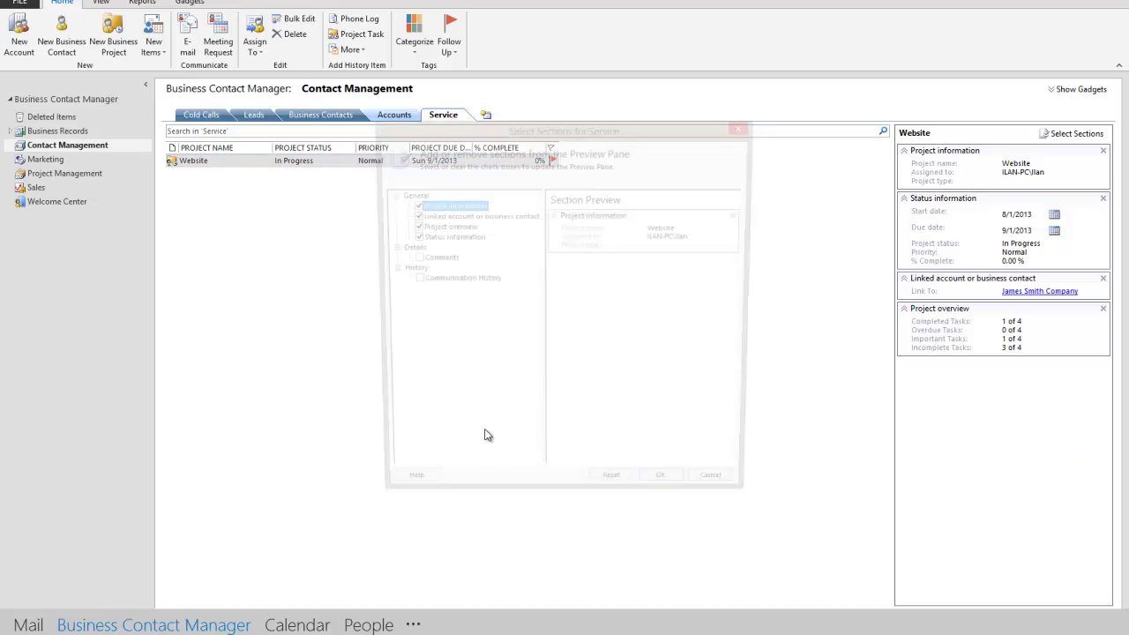
click(410, 280)
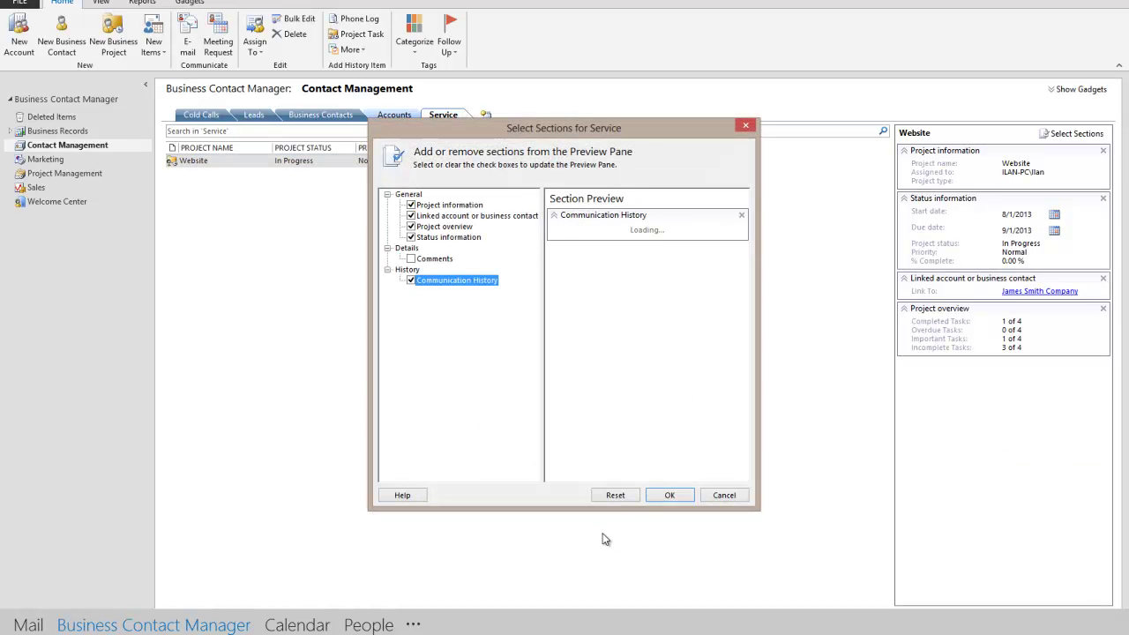
click(656, 495)
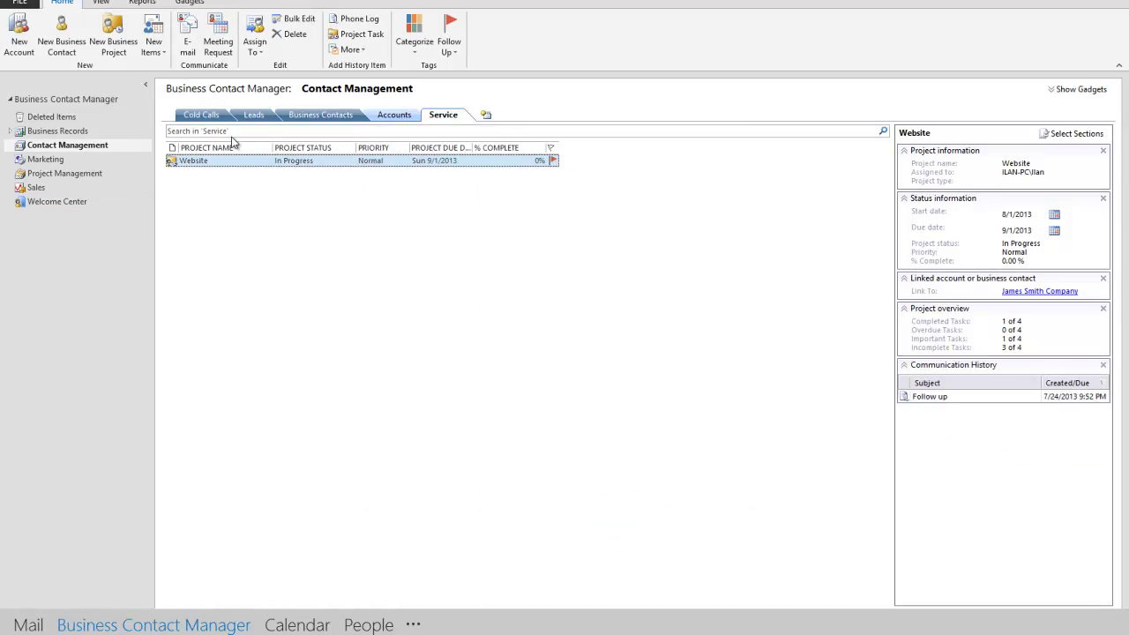
click(933, 401)
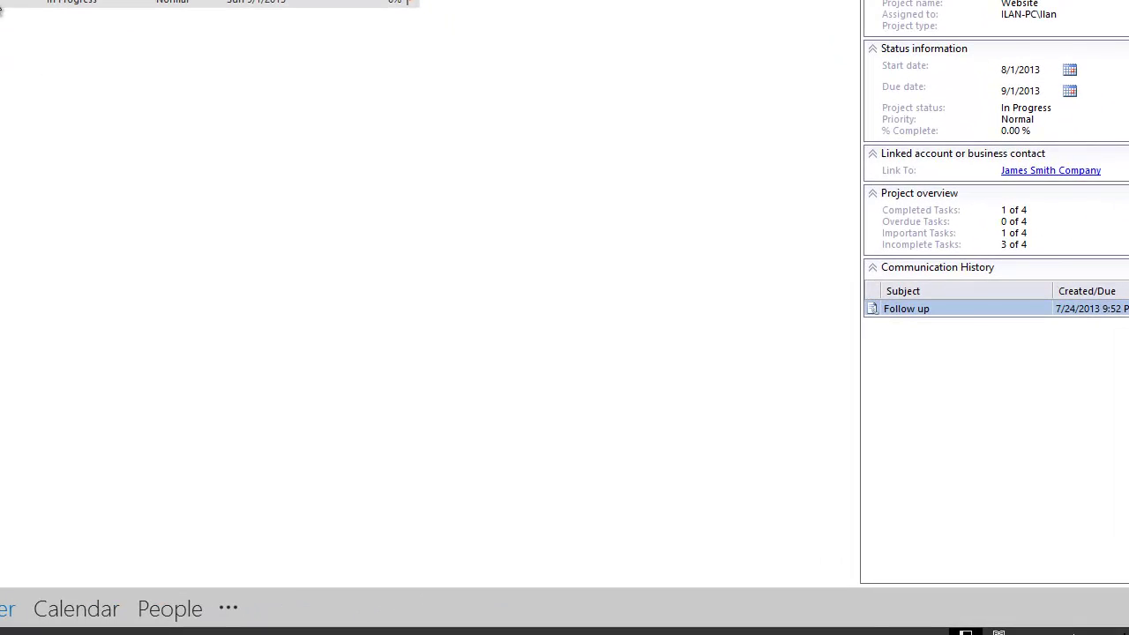
Step: Open the Follow up phone log to review its note, then save and close it
double_click(935, 312)
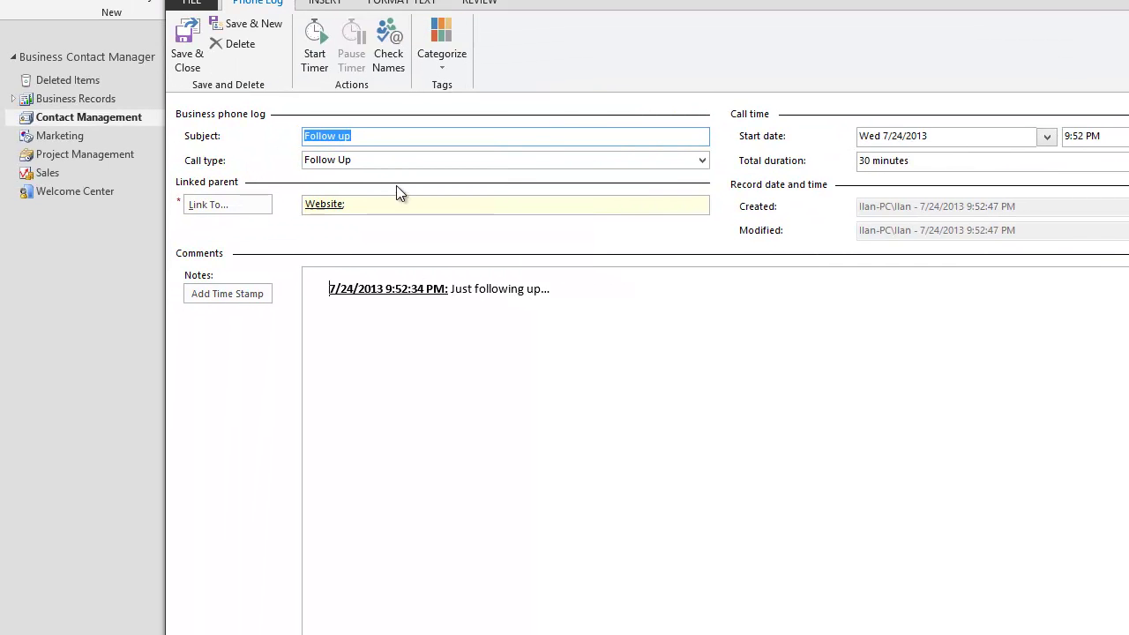
click(296, 290)
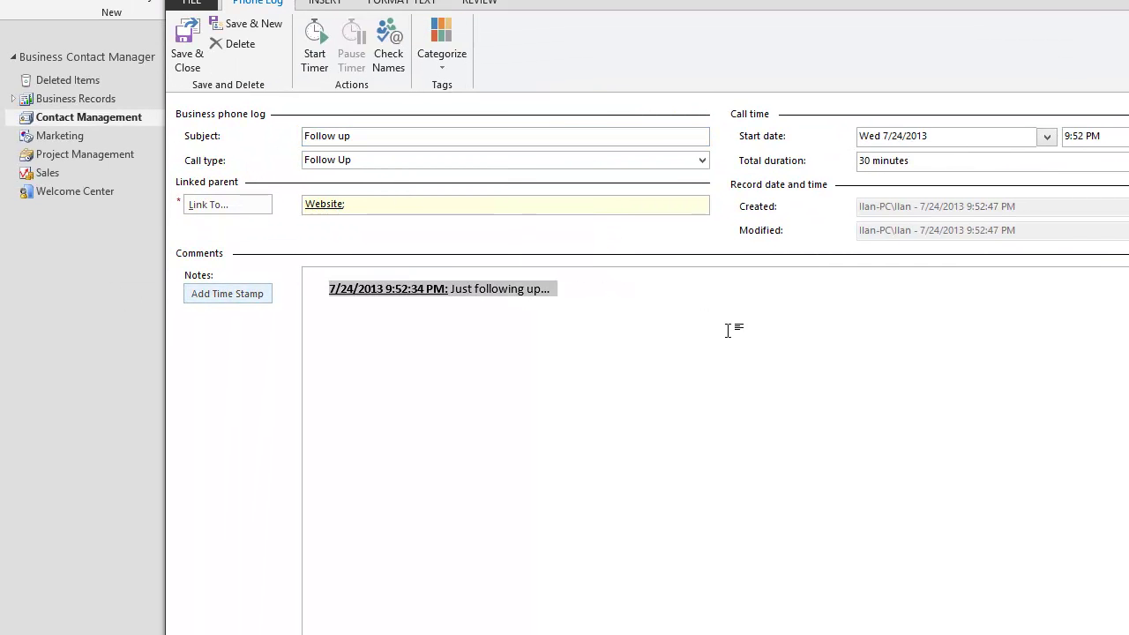
click(636, 309)
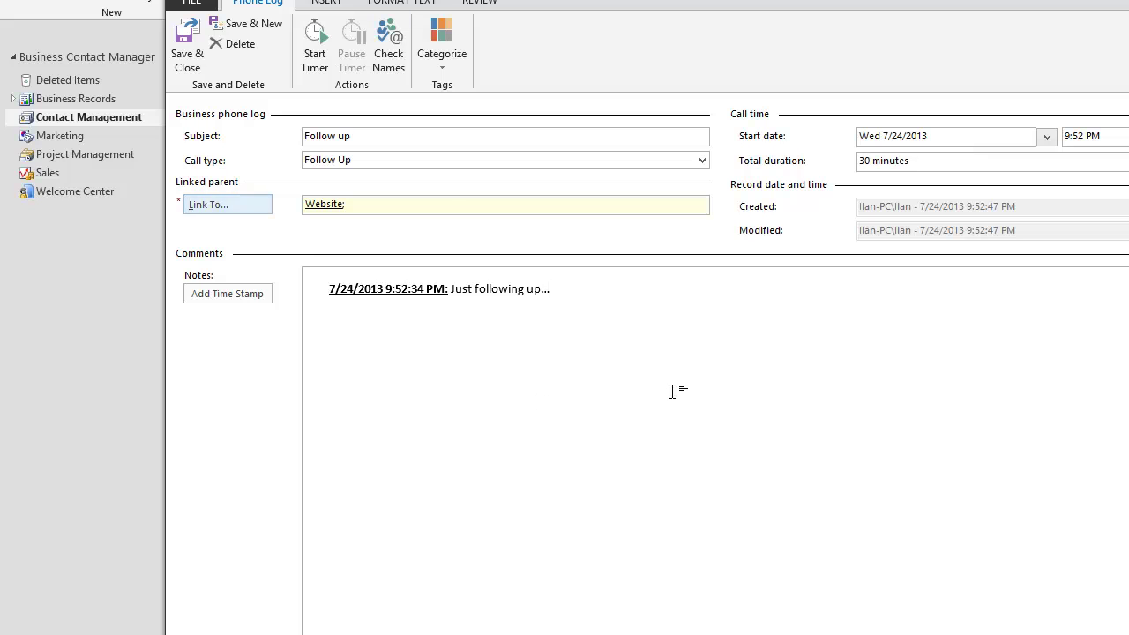
click(185, 39)
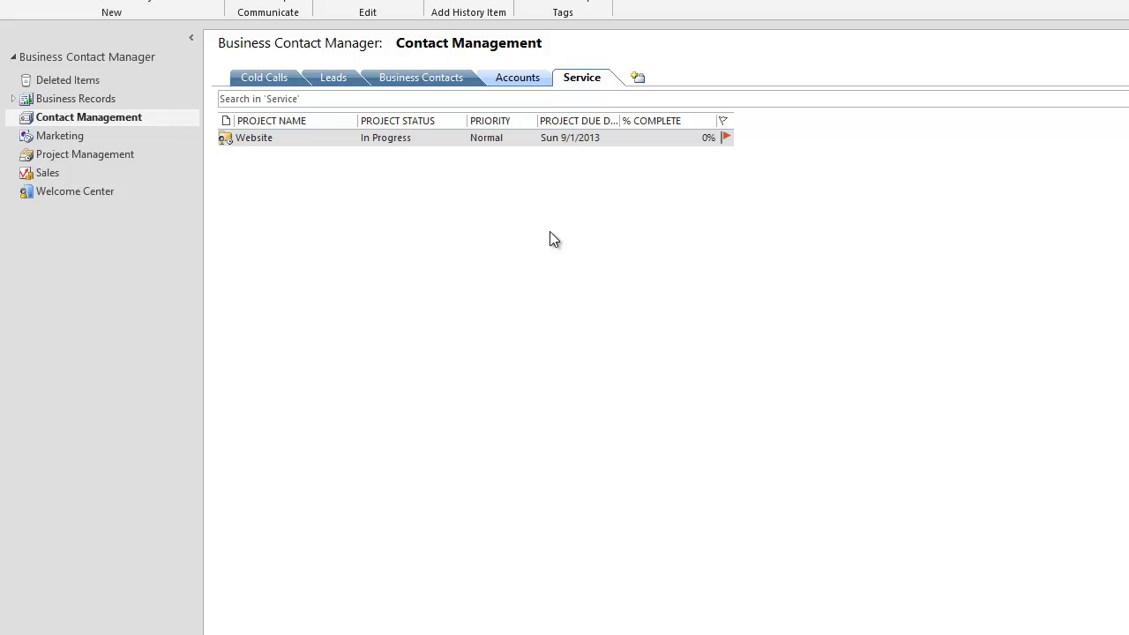
Step: Set the Website project's type to Fixed Fee and save it
click(462, 138)
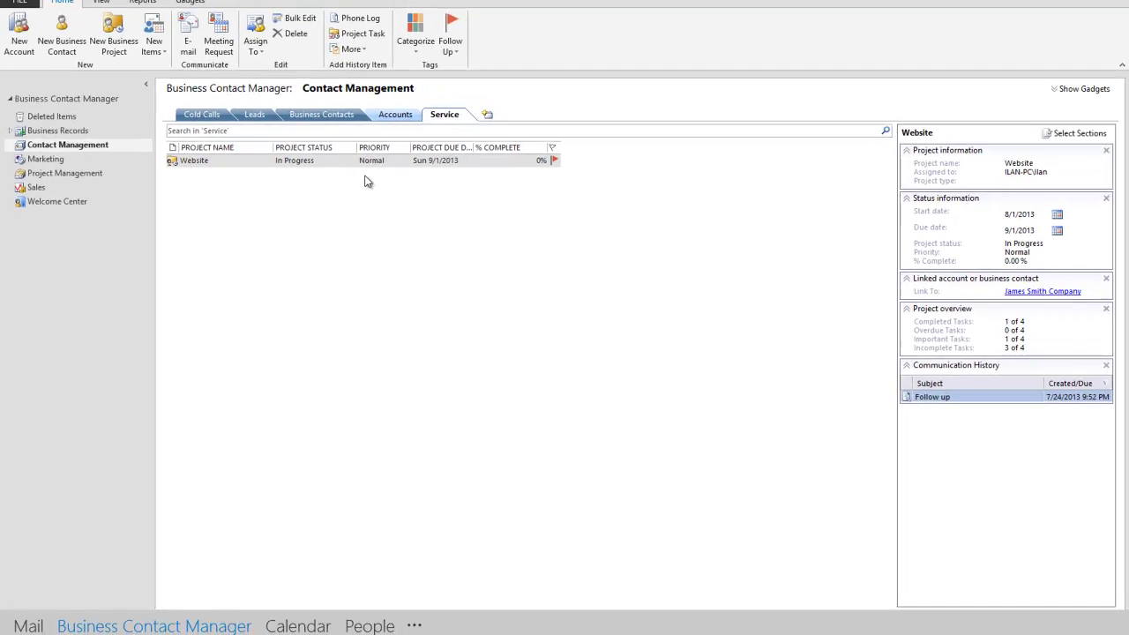
double_click(352, 159)
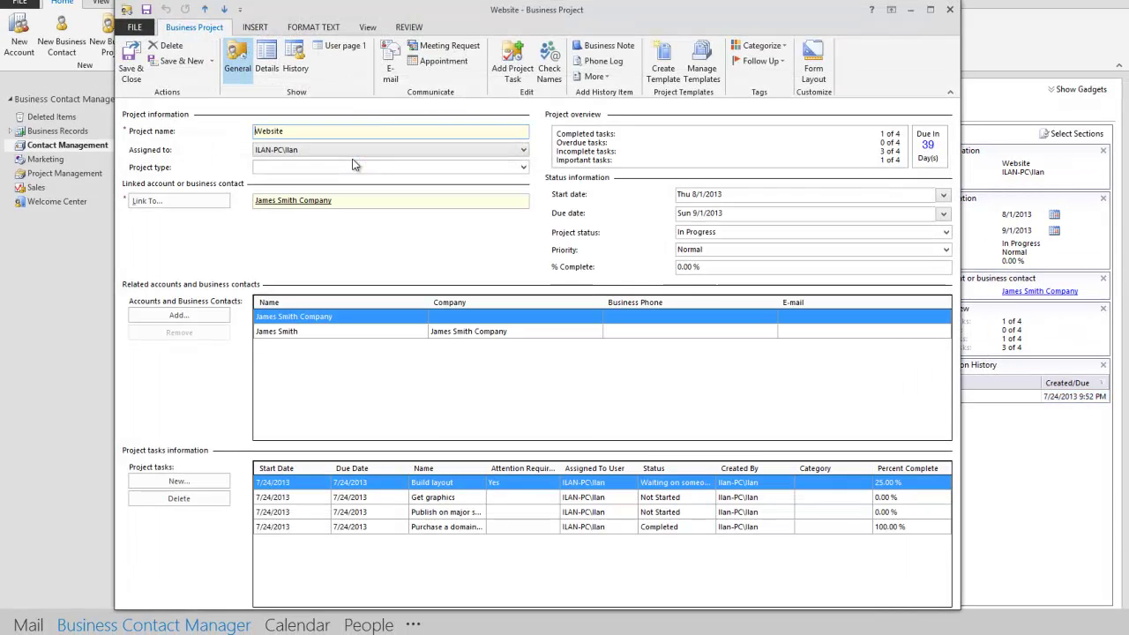
click(409, 170)
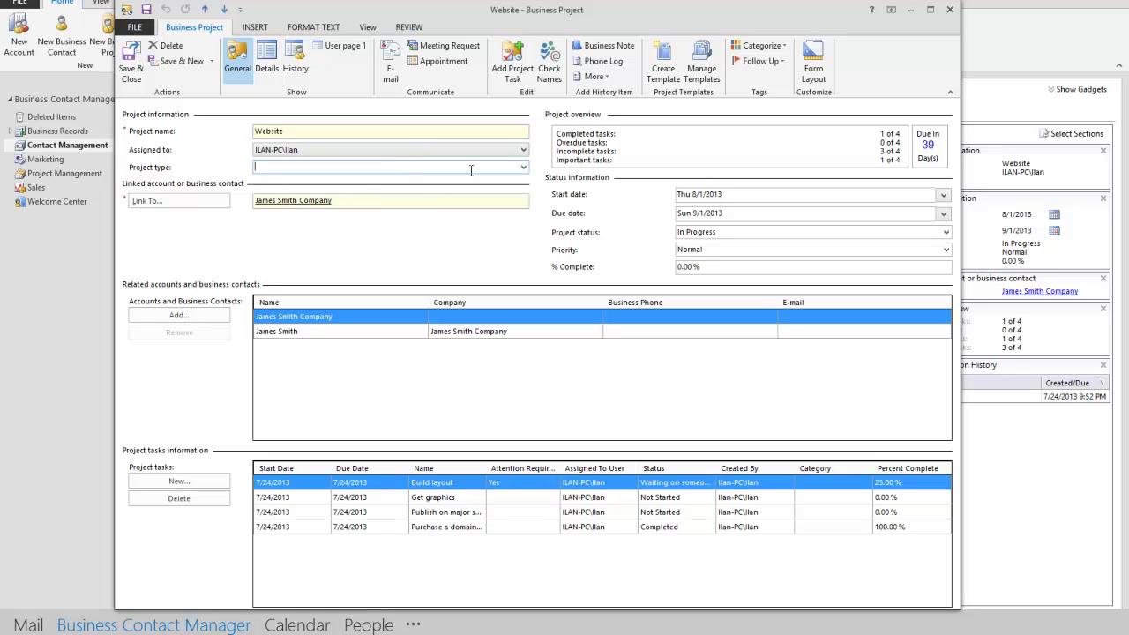
click(522, 170)
click(299, 181)
click(130, 61)
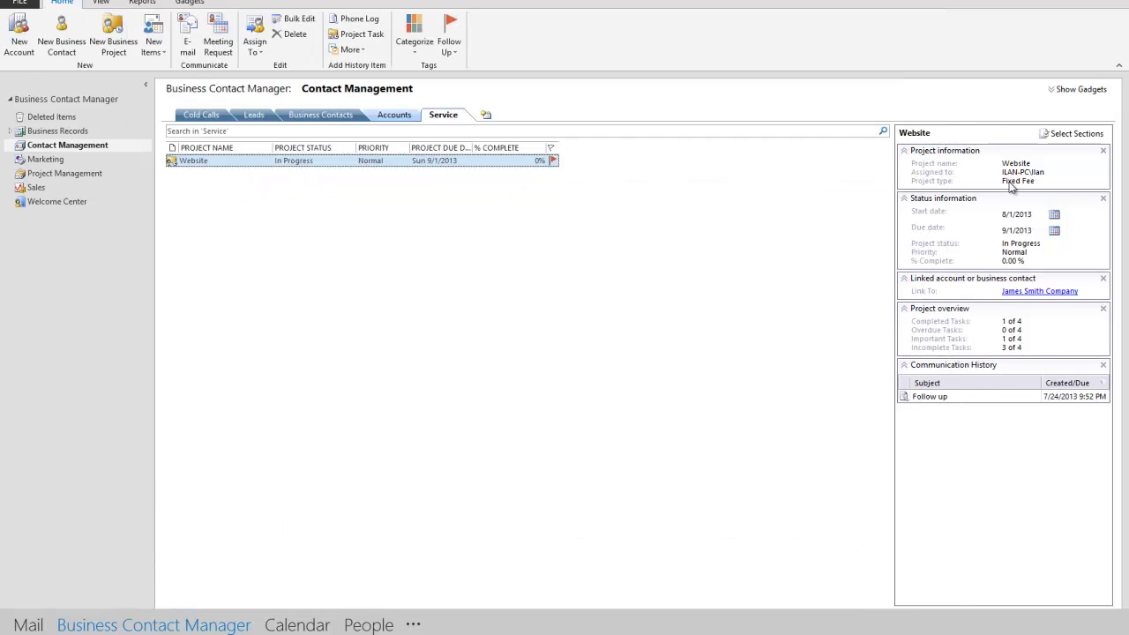
click(937, 191)
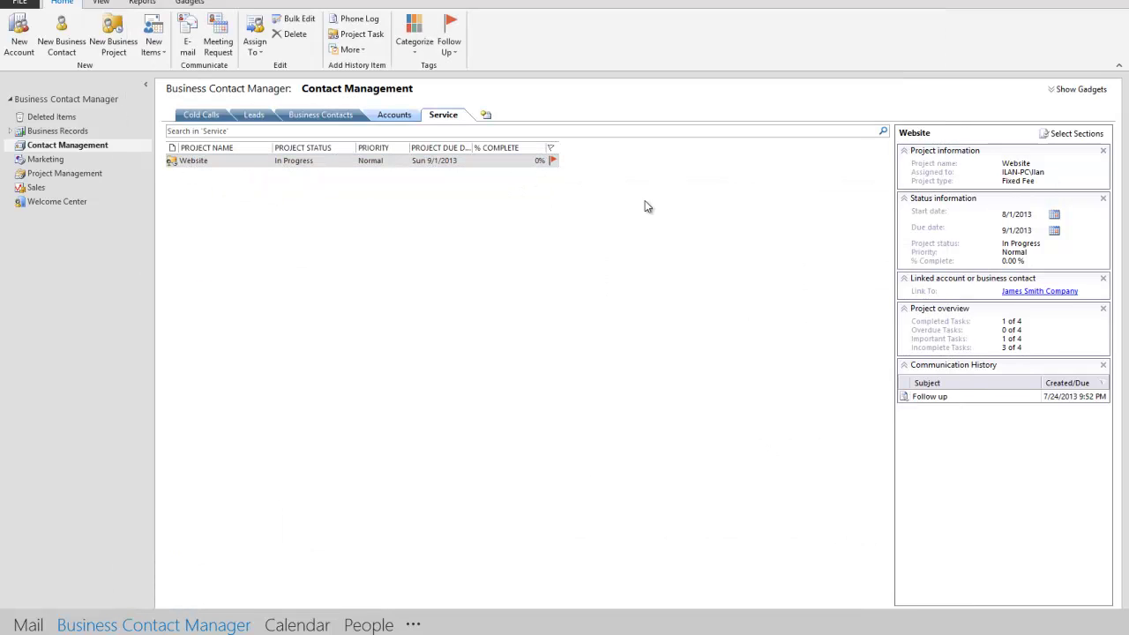
Step: Mark the Build layout and Get graphics tasks Completed, clearing Build layout's attention flag
click(249, 164)
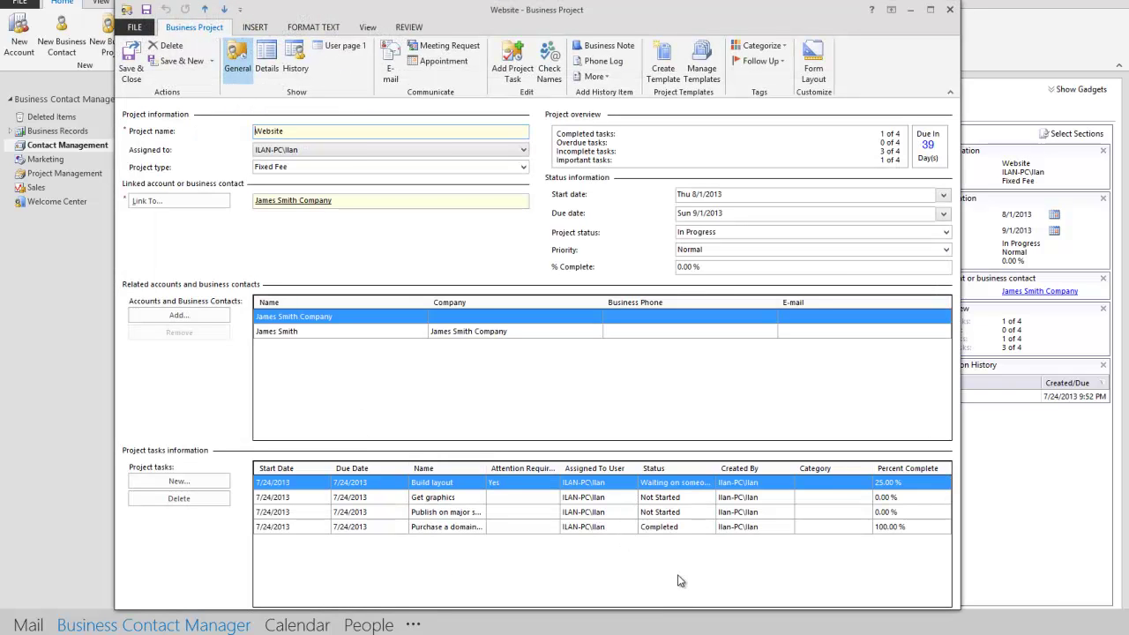
click(450, 500)
double_click(436, 482)
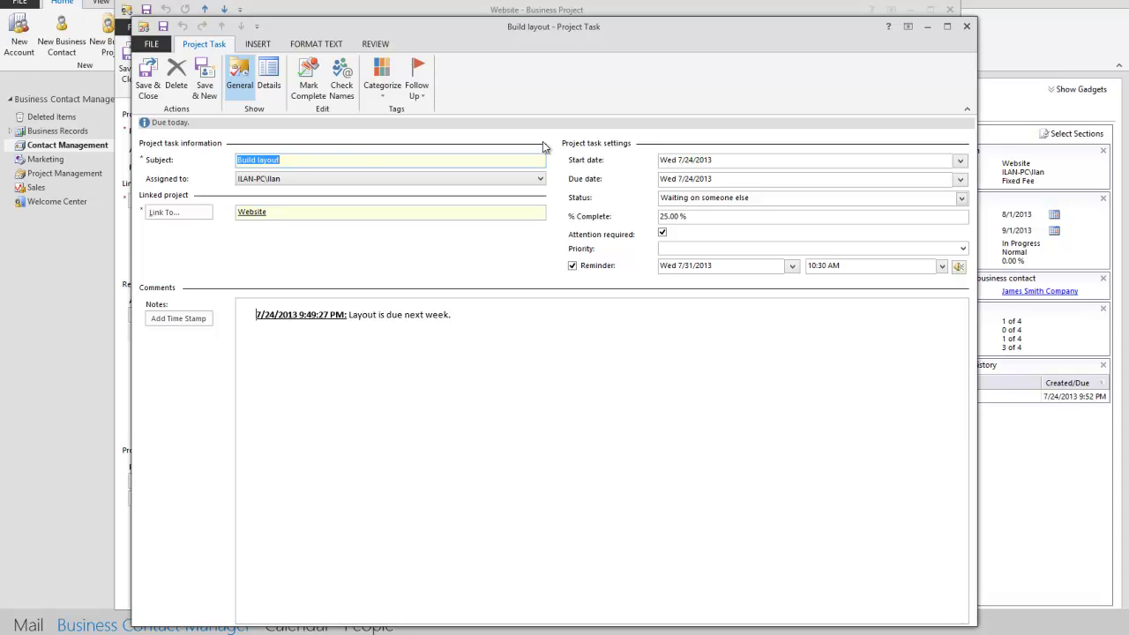
click(662, 232)
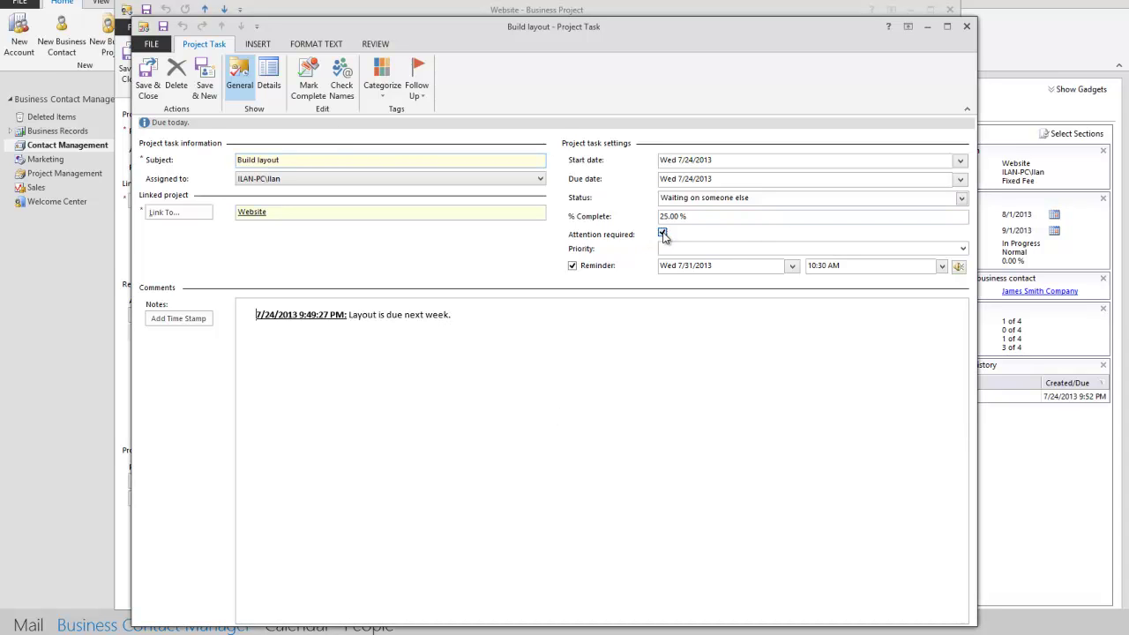
click(961, 198)
click(689, 231)
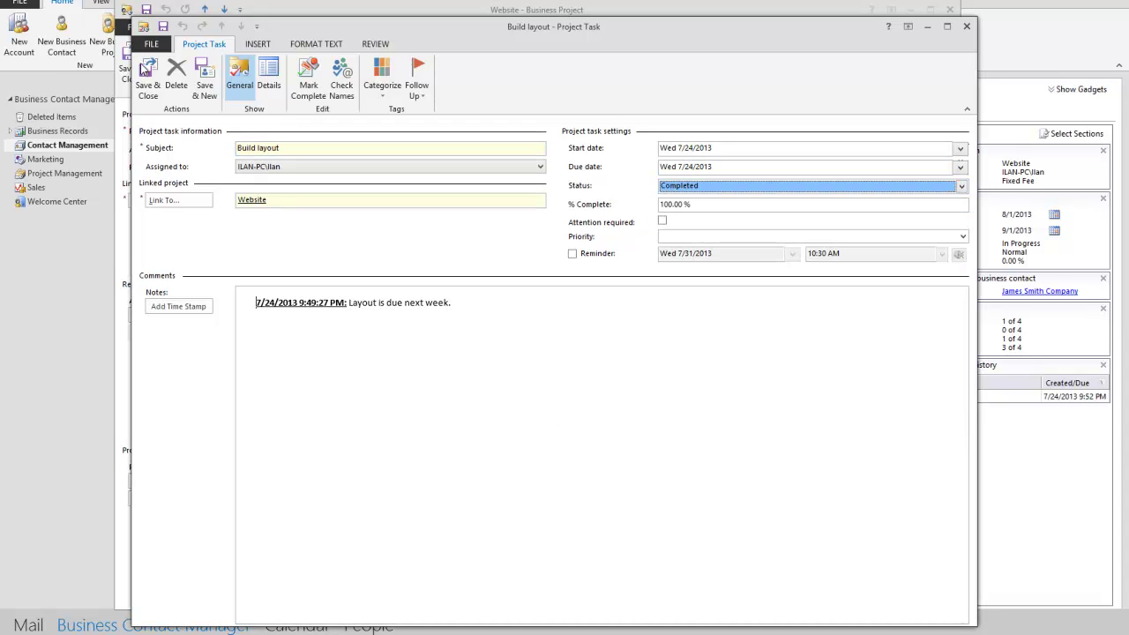
click(147, 72)
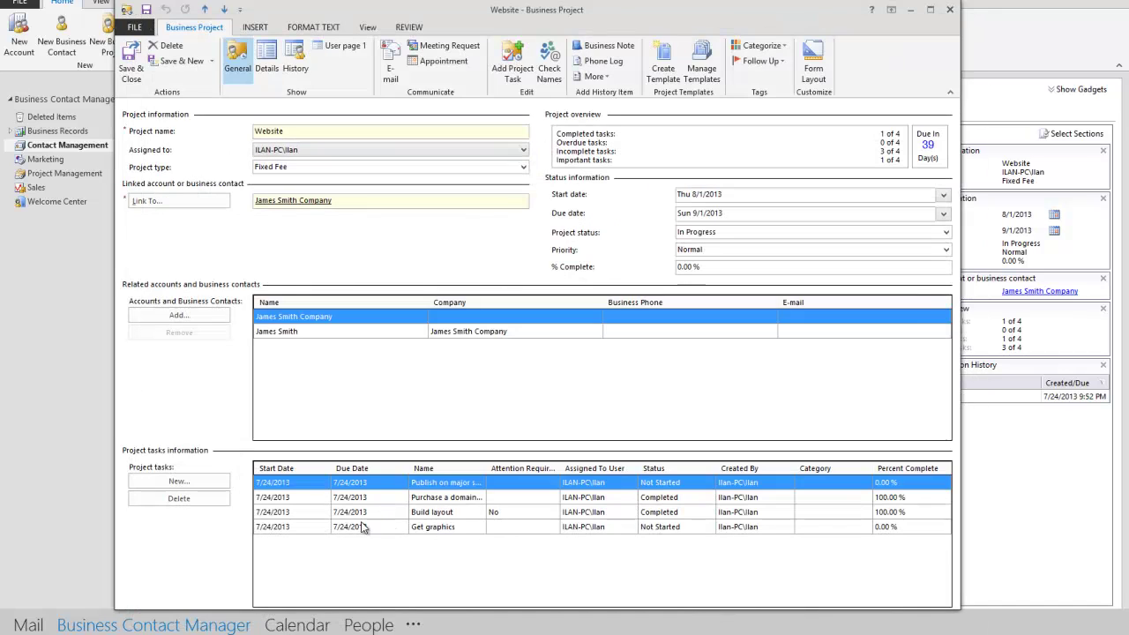
double_click(460, 528)
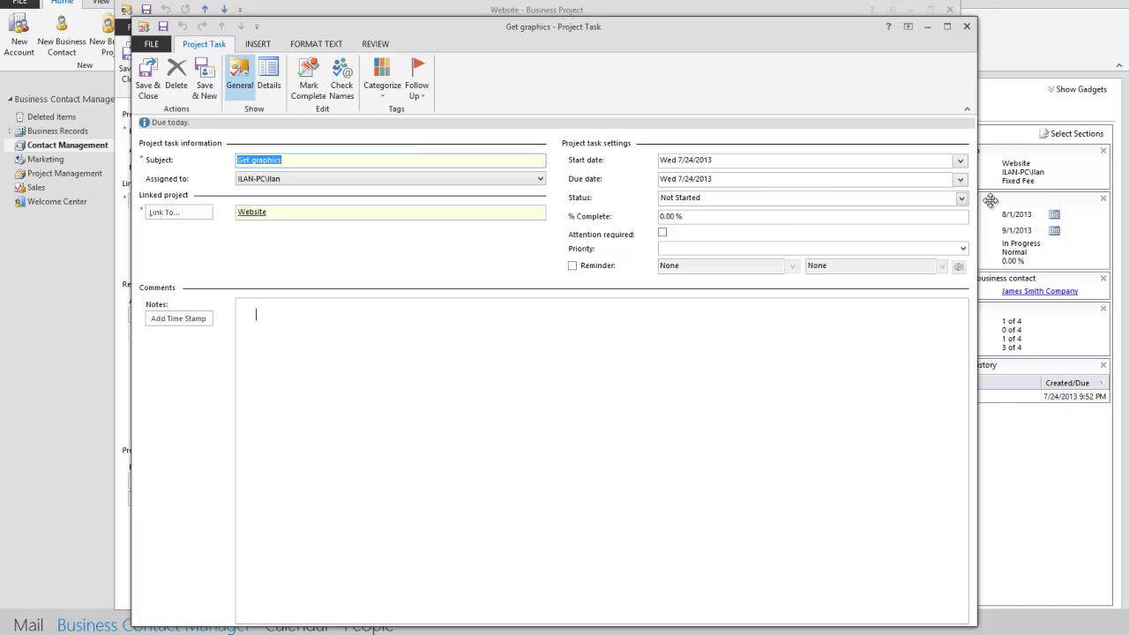
click(961, 197)
click(679, 228)
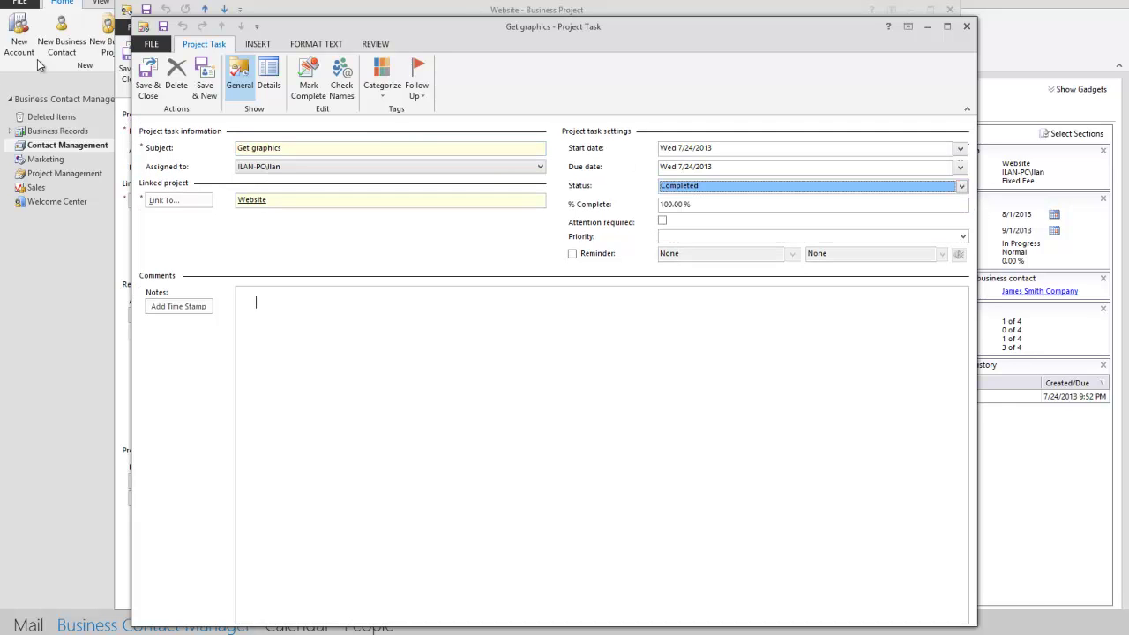
click(149, 77)
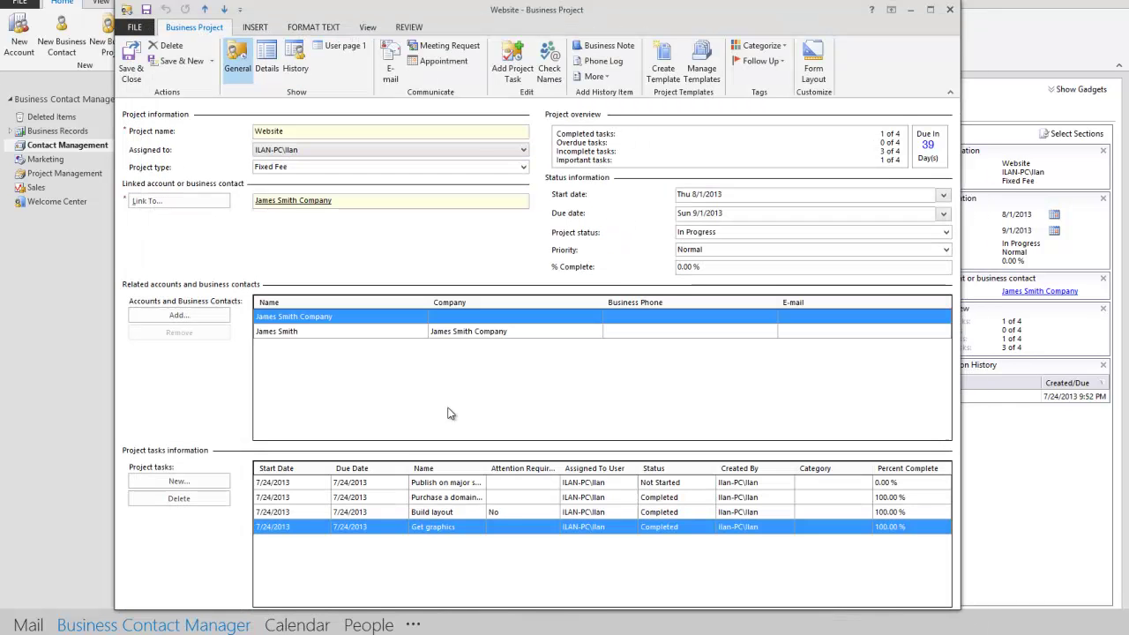
Step: Mark the Publish on major search engines task Completed and save it
click(448, 514)
click(469, 500)
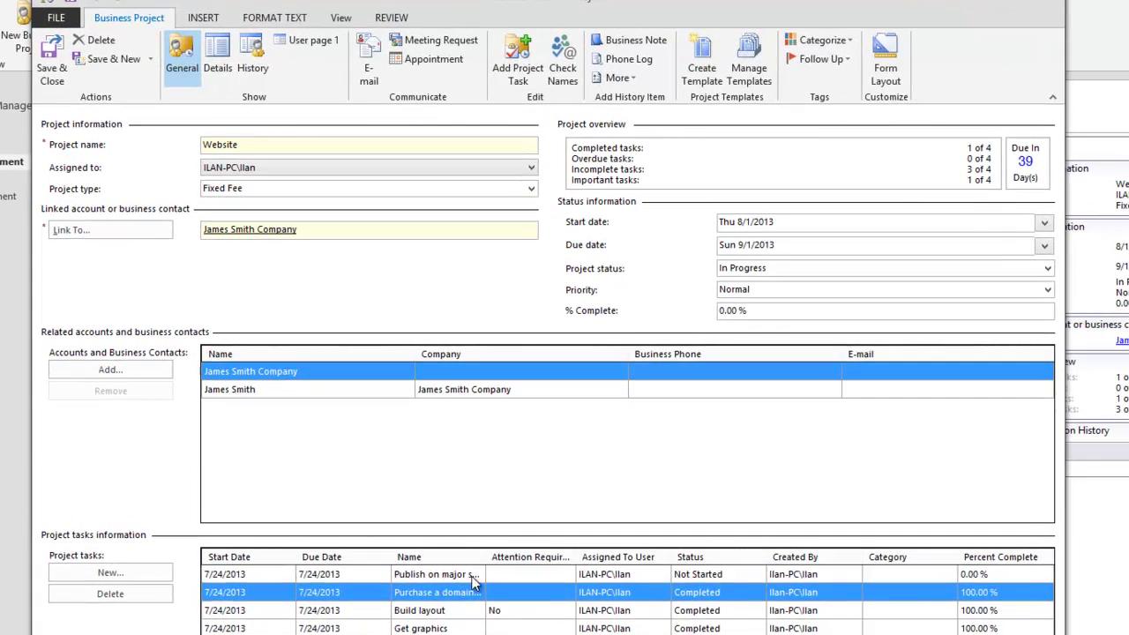
click(475, 482)
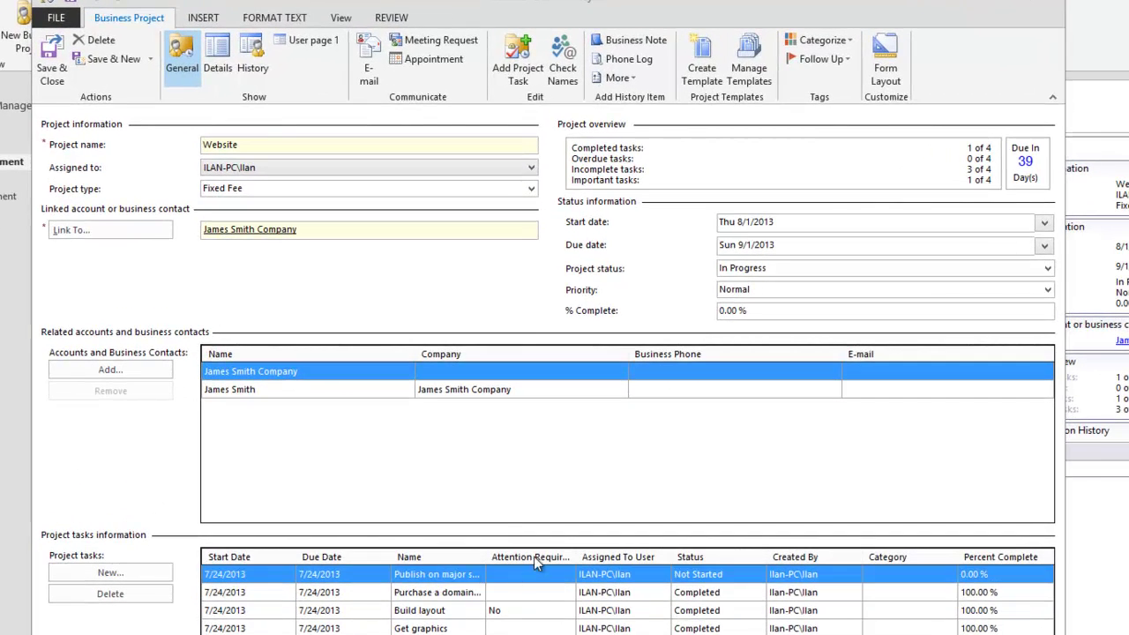
double_click(472, 574)
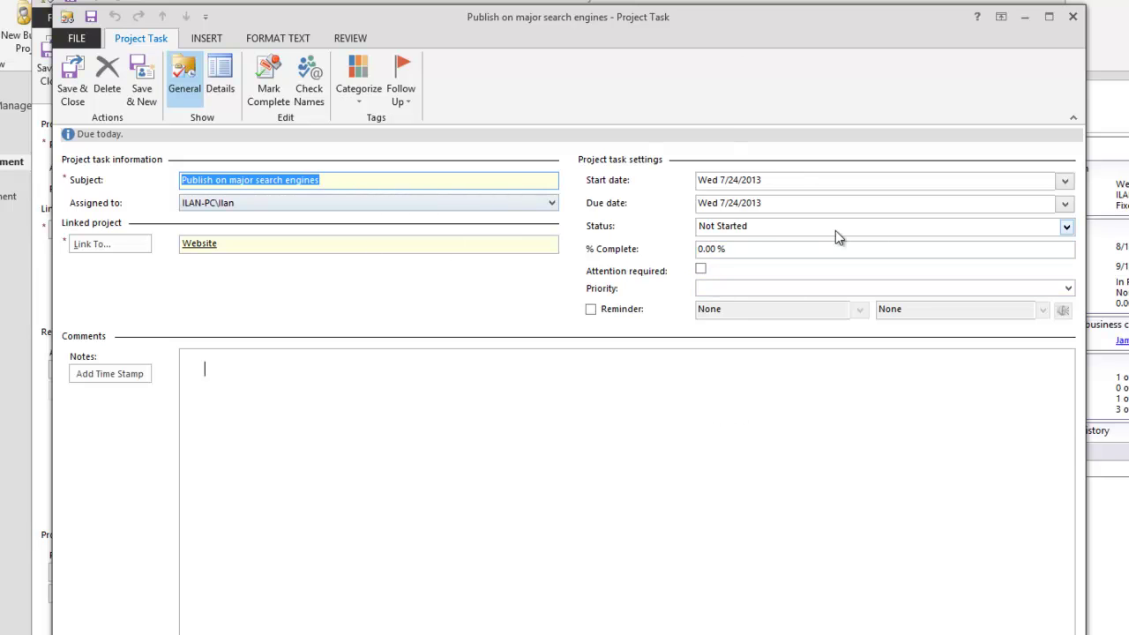
click(1066, 227)
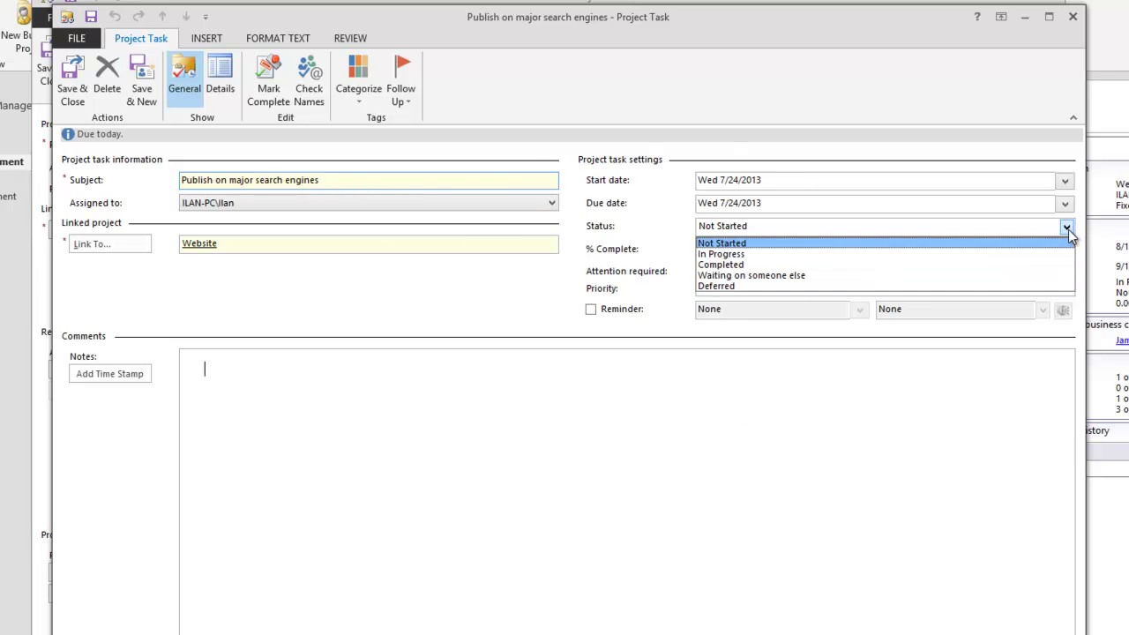
click(859, 265)
click(73, 93)
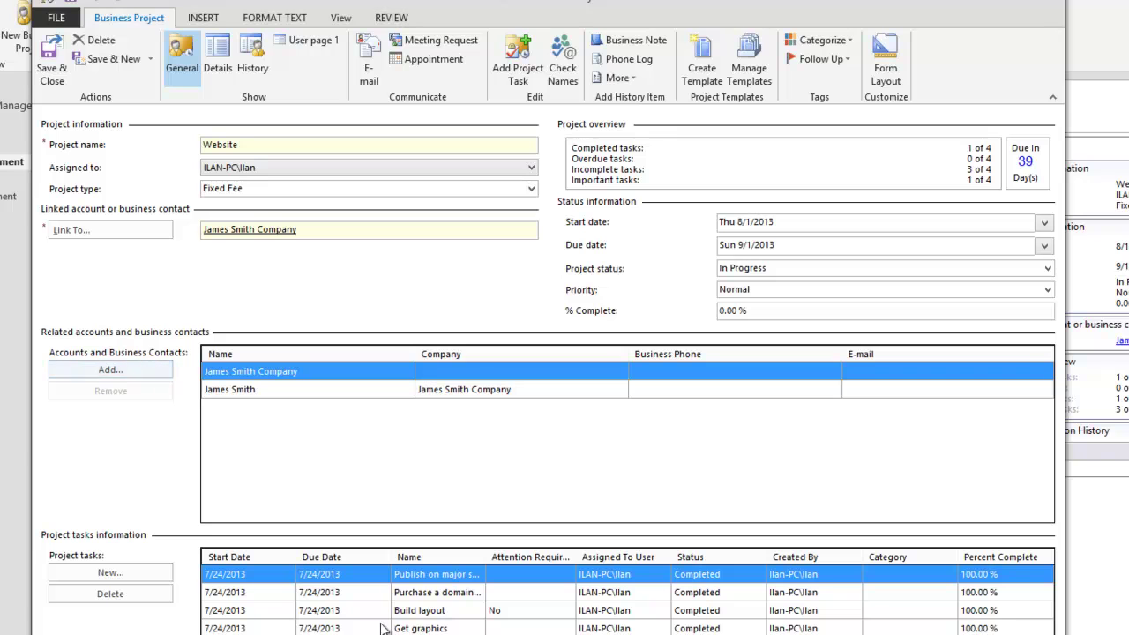
Step: Set the Website project to 100% complete with status Completed, then save and close it
click(809, 310)
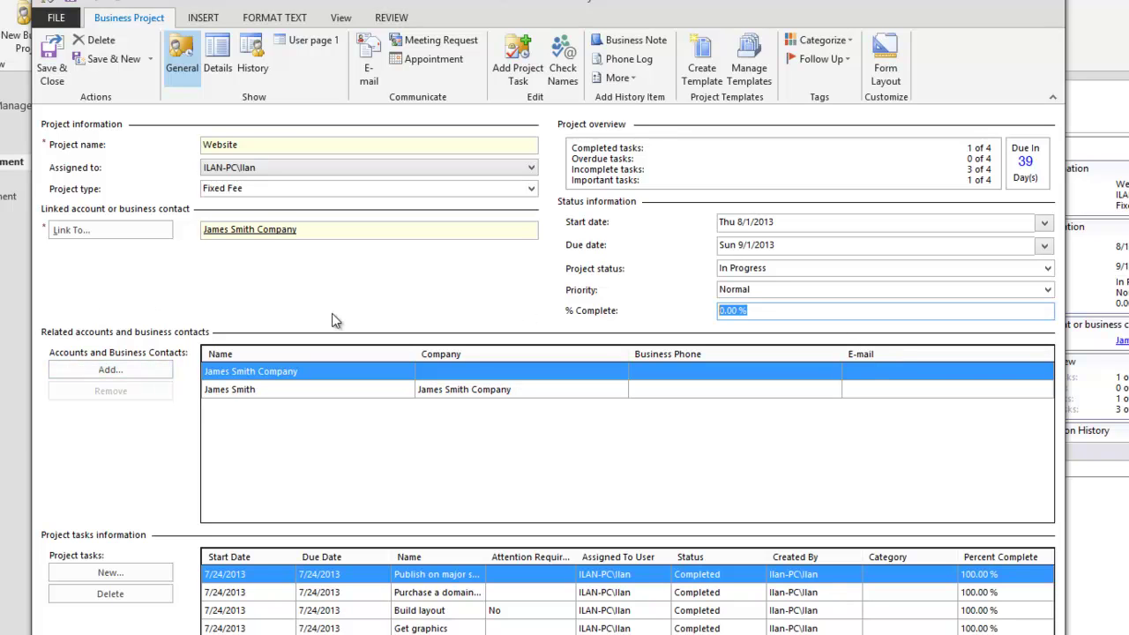
text(100)
click(765, 291)
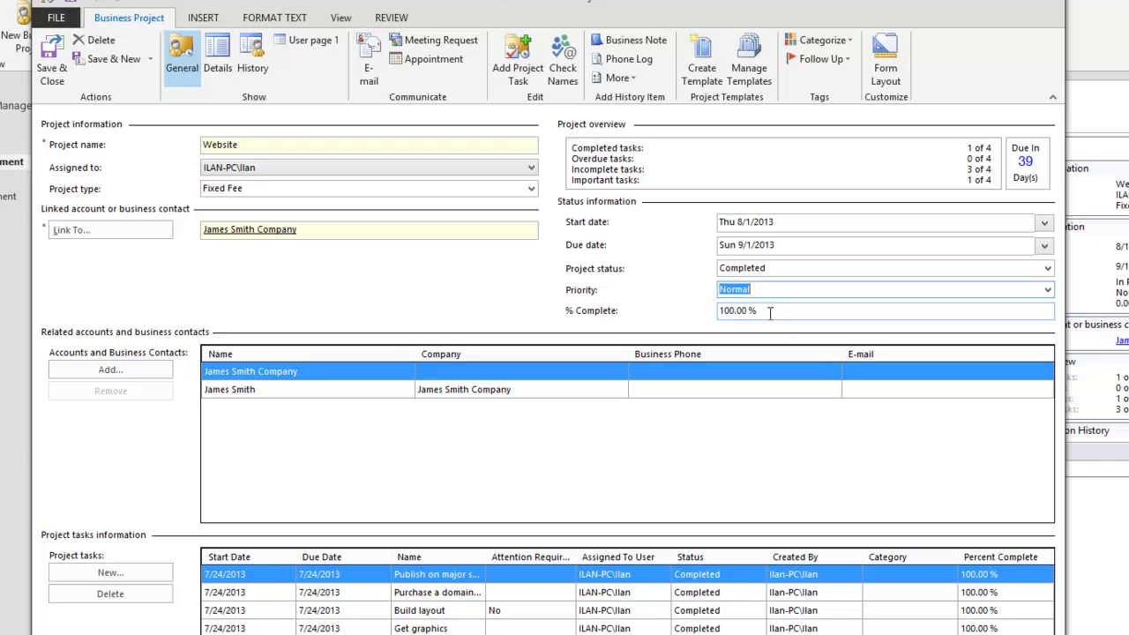
click(779, 270)
click(1046, 270)
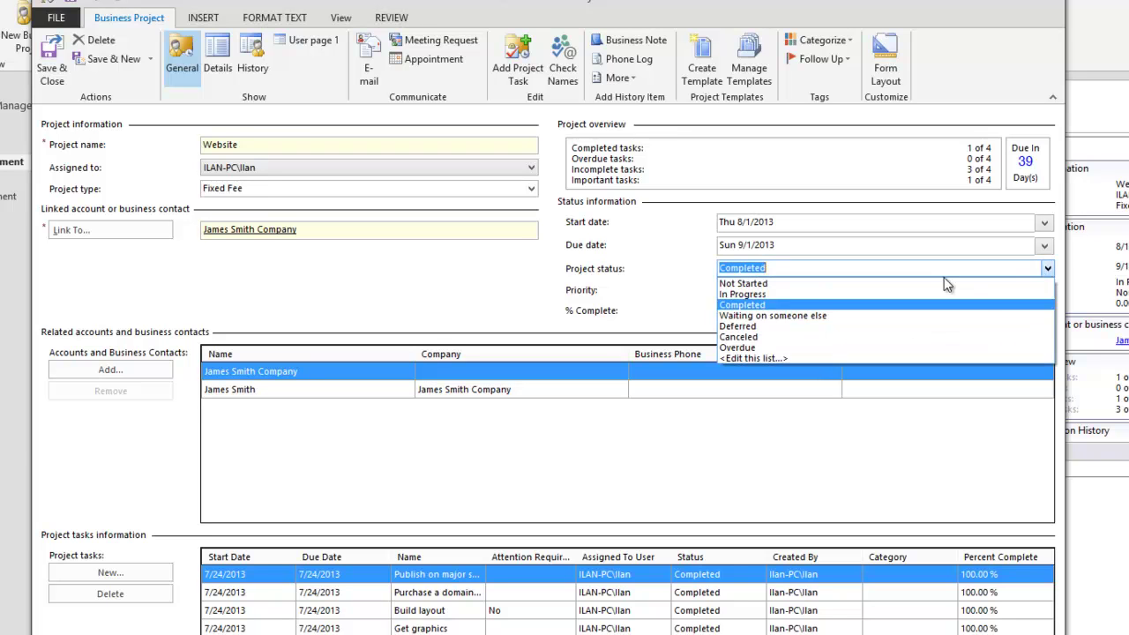
click(774, 317)
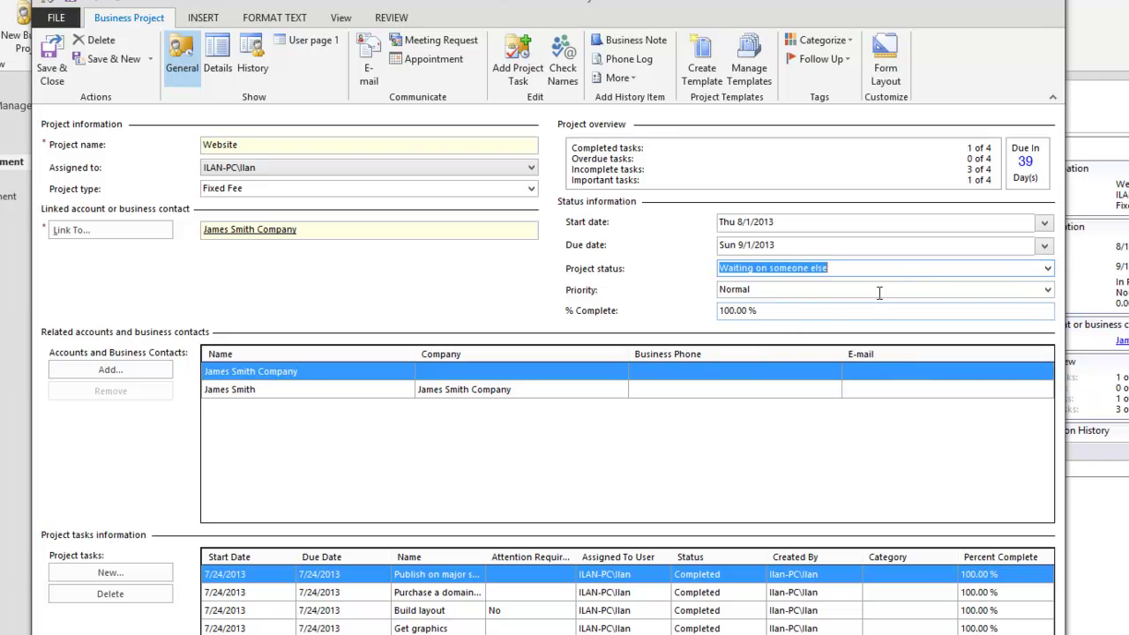
click(874, 290)
click(784, 310)
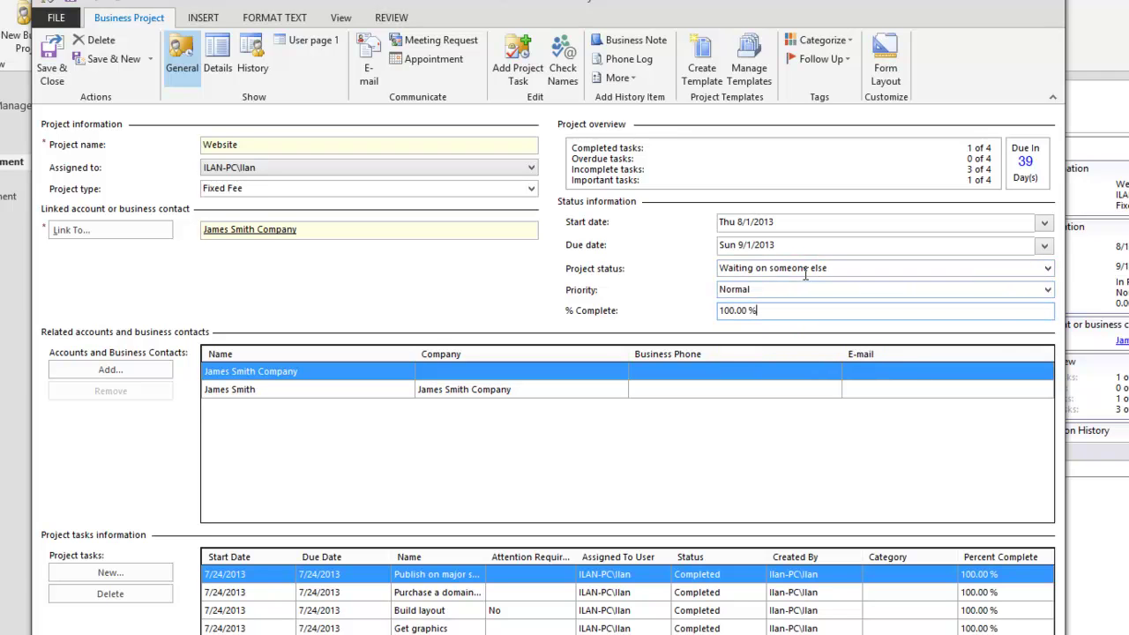
click(894, 267)
scroll(894, 267, up, 1)
click(1047, 268)
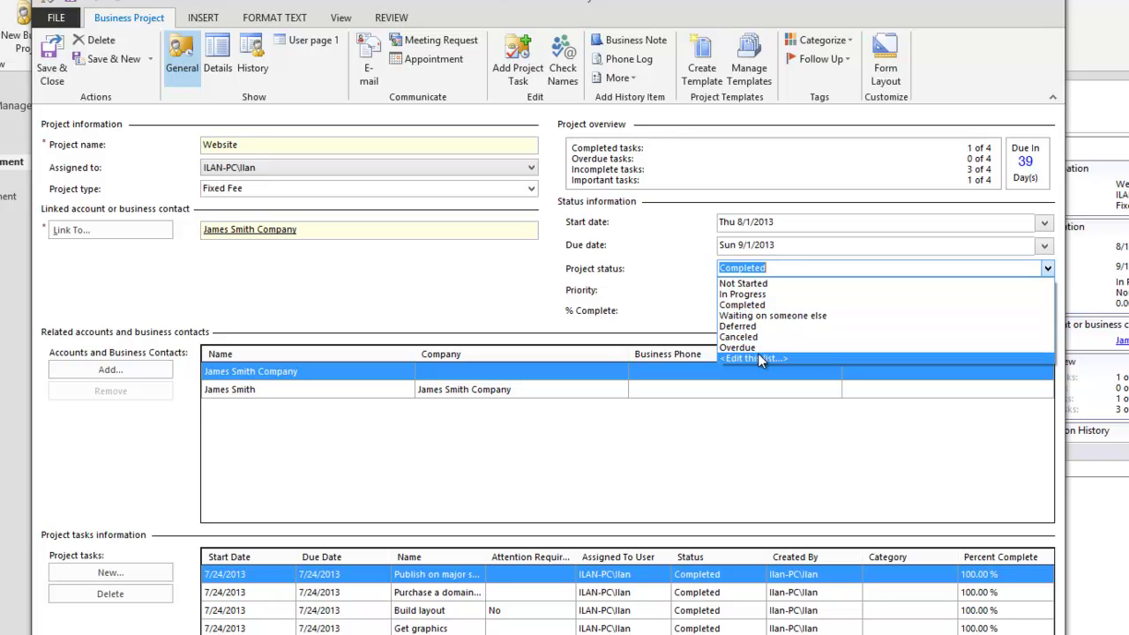
click(758, 306)
click(532, 504)
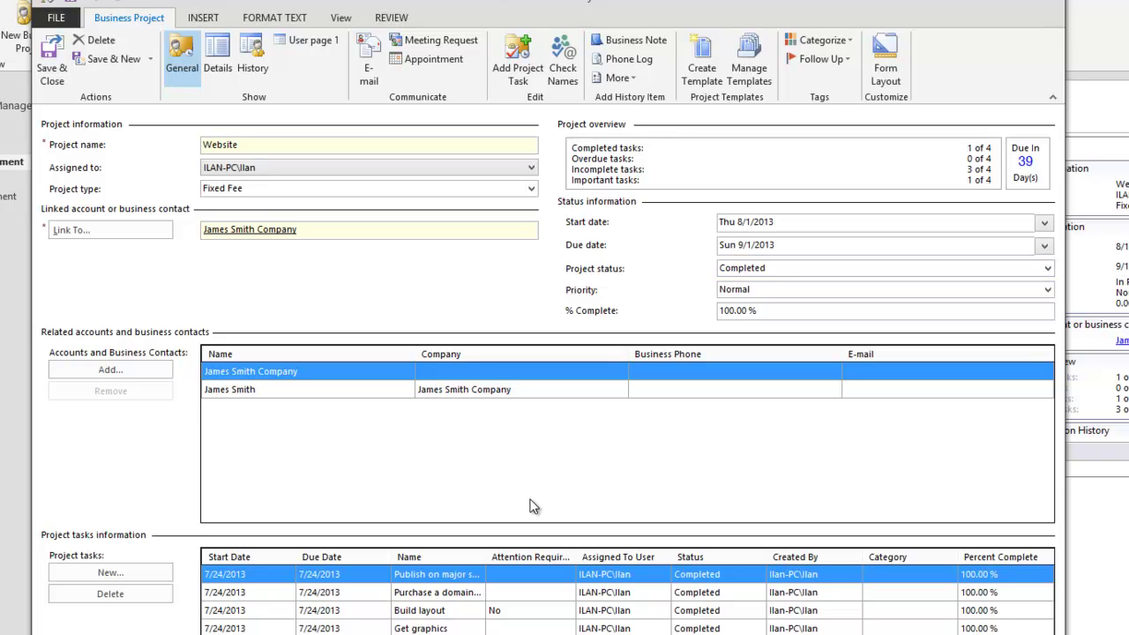
click(30, 49)
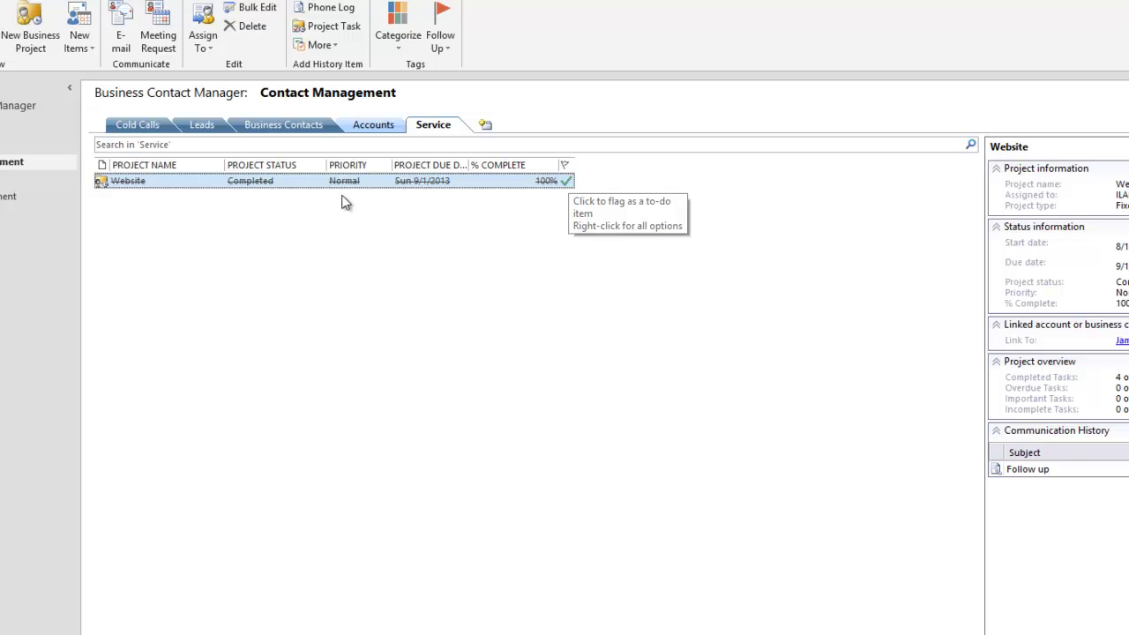
click(368, 124)
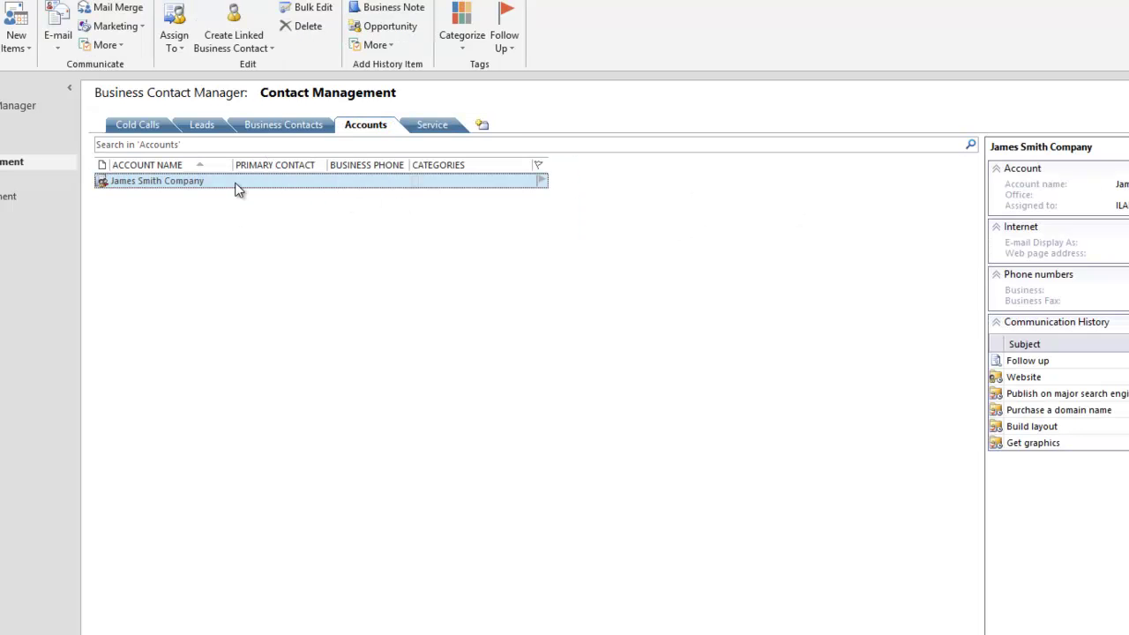
double_click(237, 182)
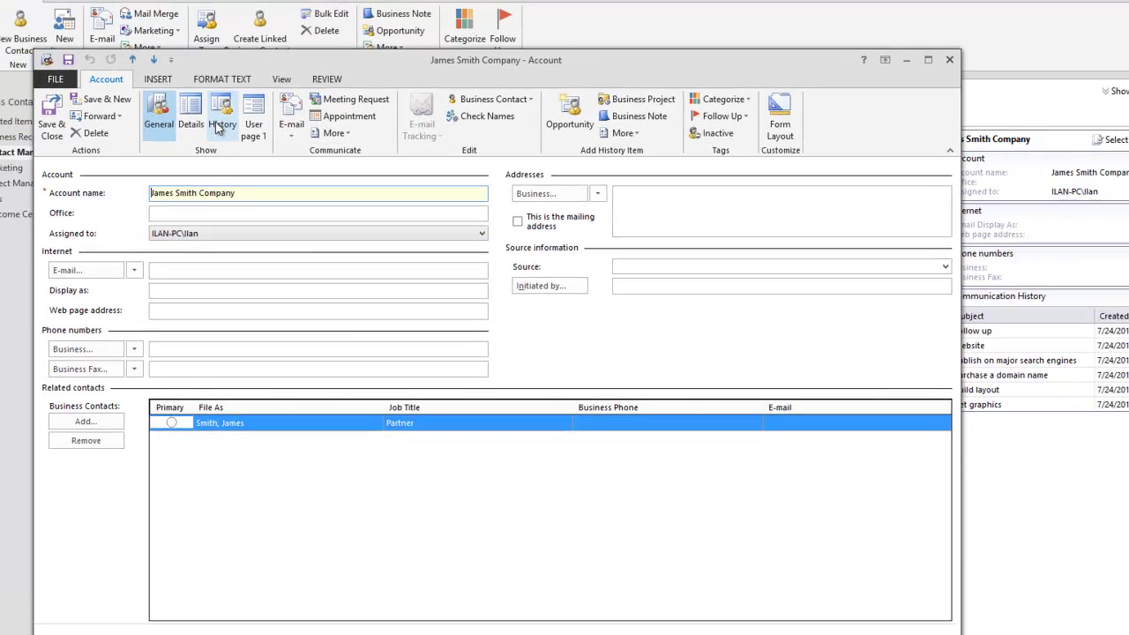
click(192, 123)
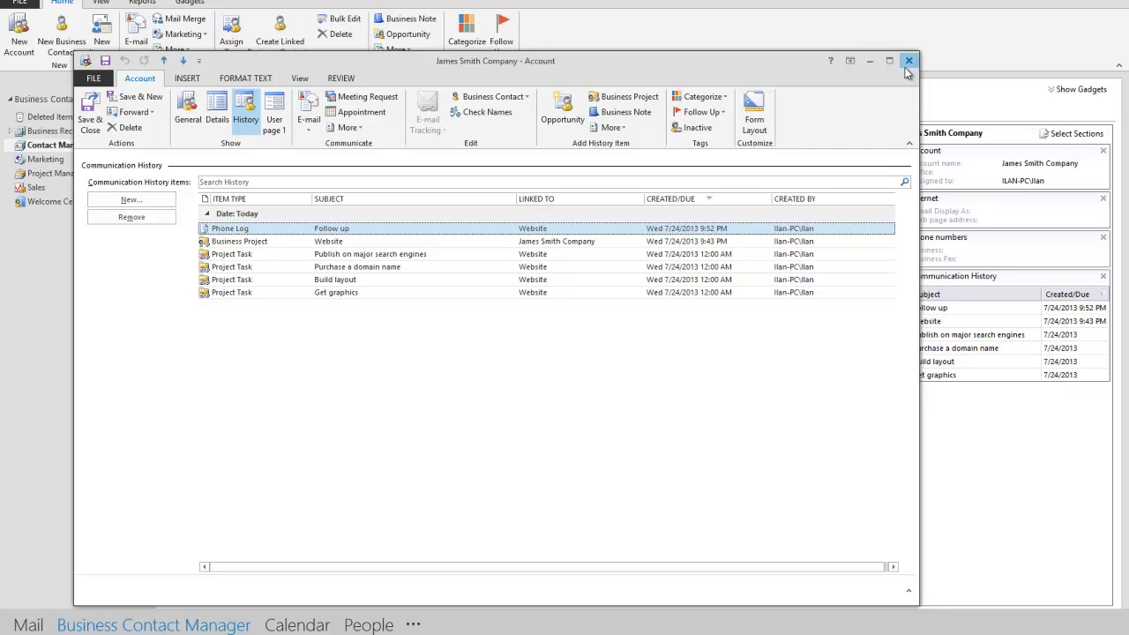
click(907, 62)
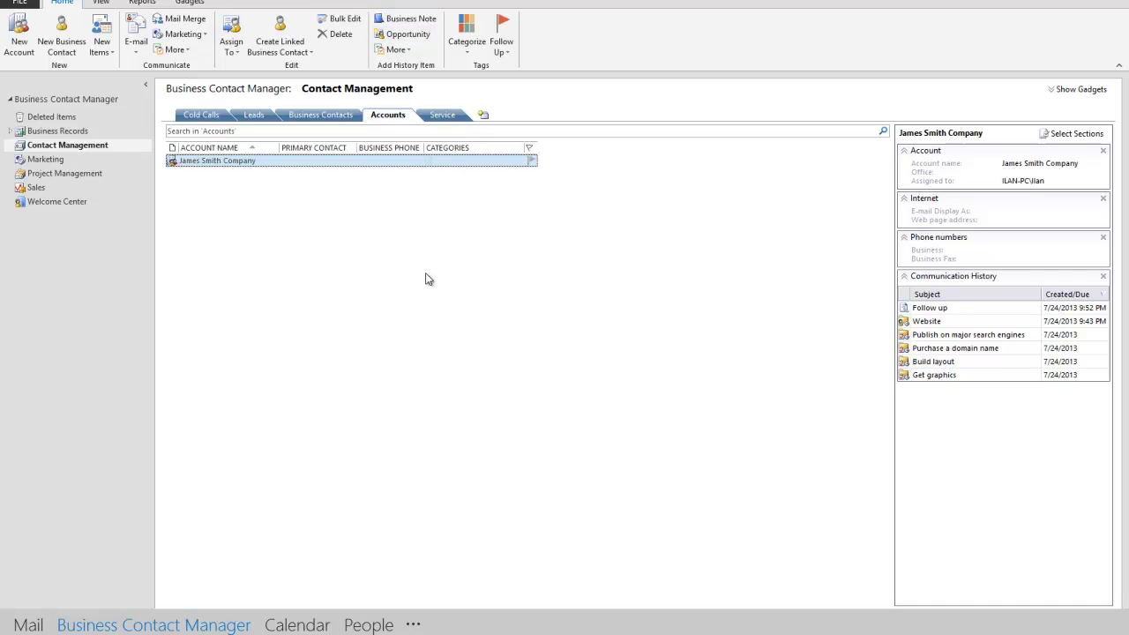
click(443, 115)
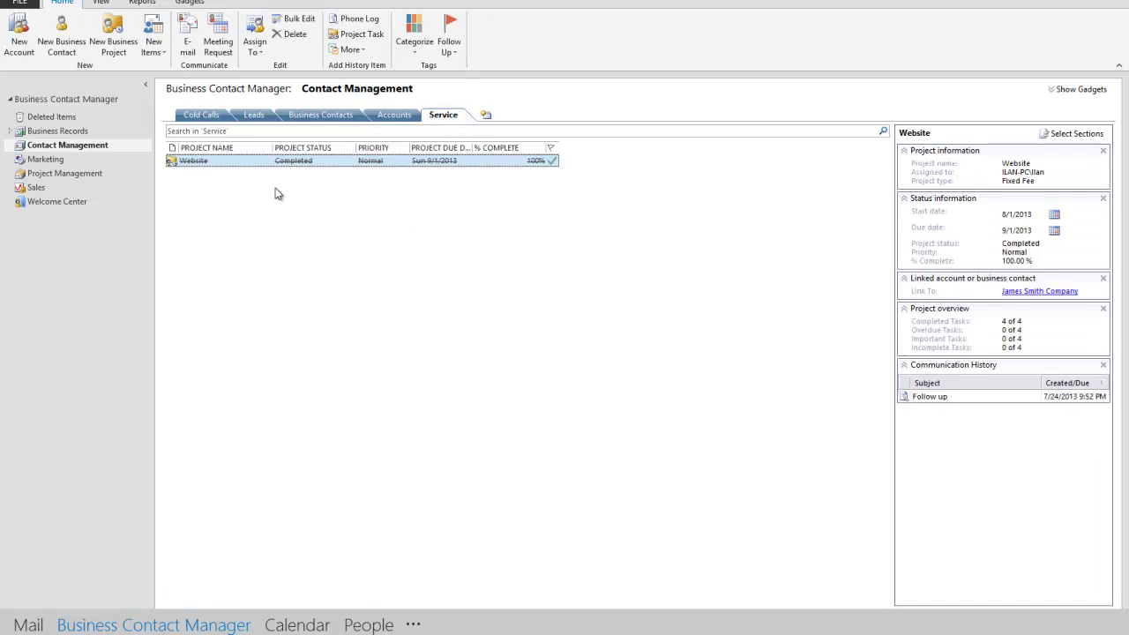